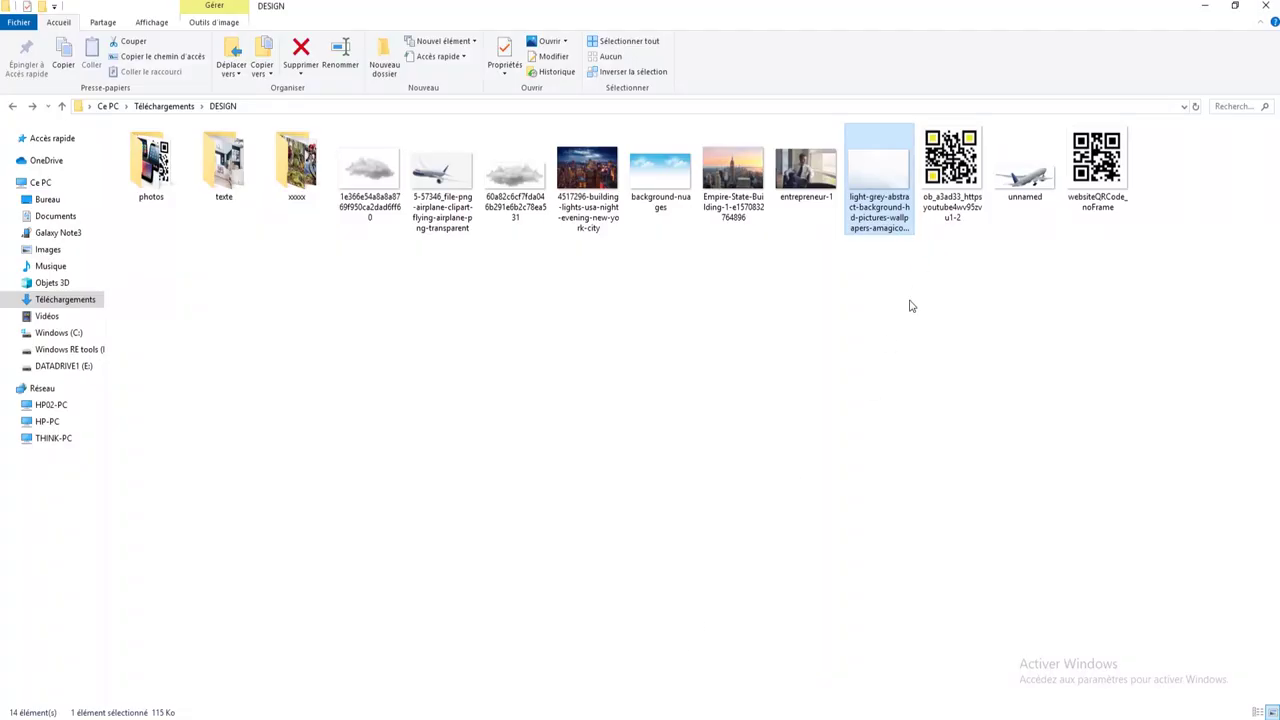
- Drag the light-grey abstract background image from the DESIGN folder onto the Untitled-1 canvas
drag(876, 200, 571, 377)
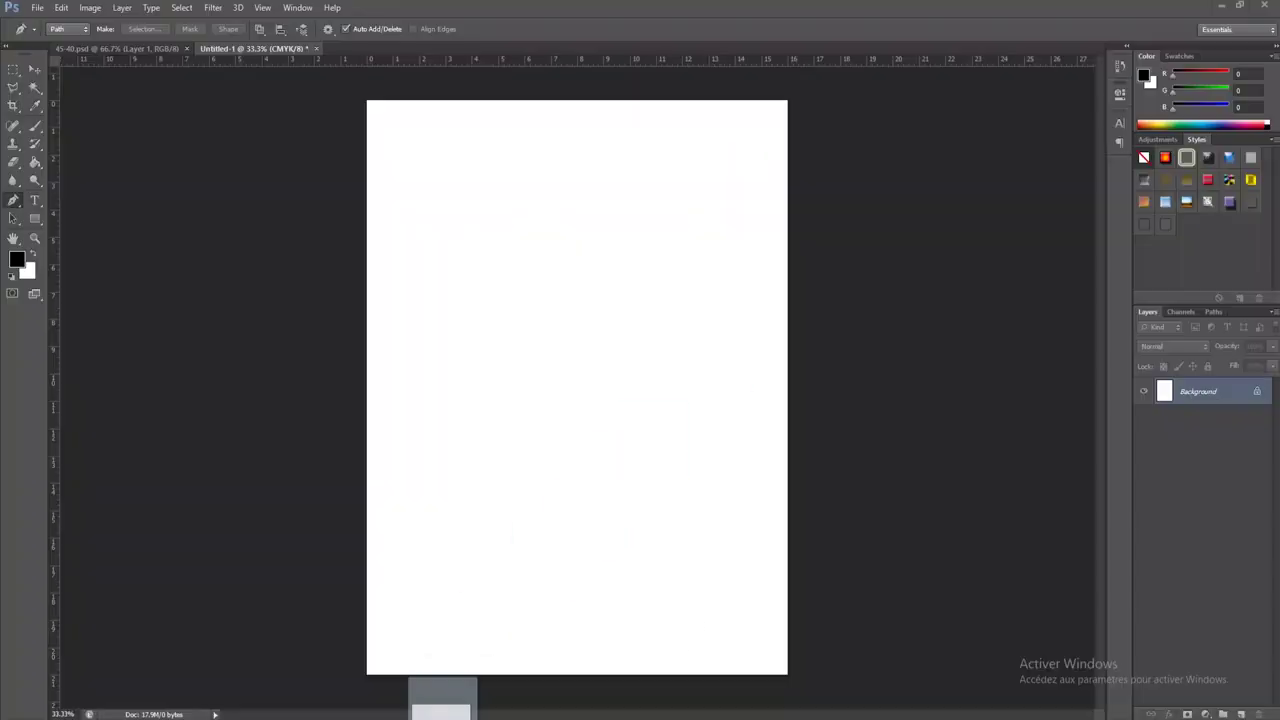
- Rotate the placed background 90° to portrait and enlarge it to fill the page
mouse_move(600, 240)
mouse_down()
mouse_move(705, 266)
mouse_move(729, 403)
mouse_up()
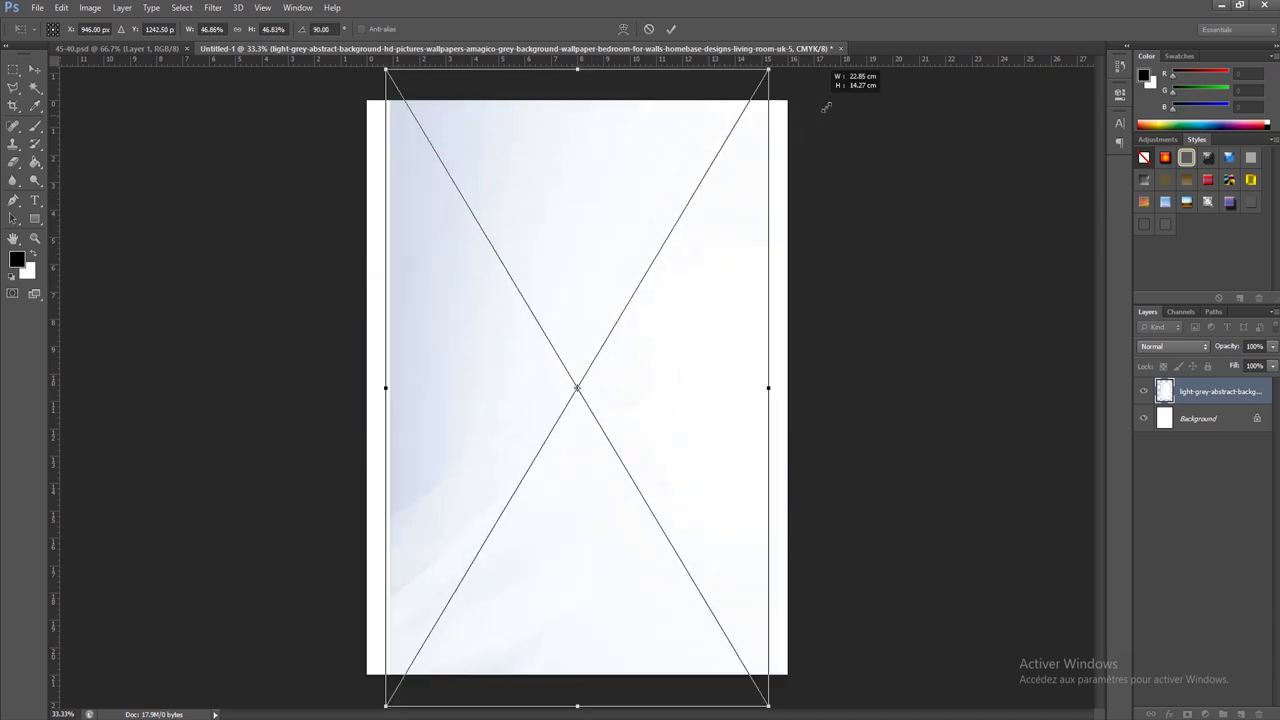
drag(713, 172, 866, 83)
key(Return)
key(p)
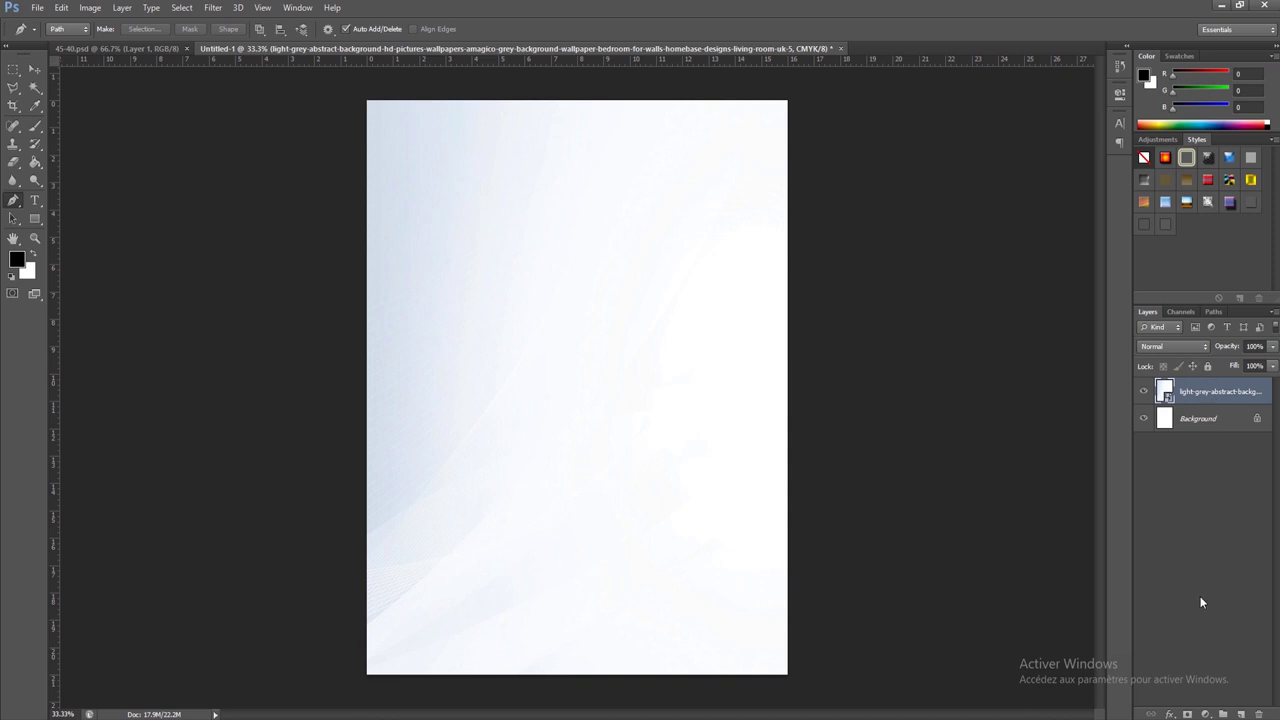
- Rasterize the background layer, apply Levels with gamma 0.71, and add a layer mask
right_click(1219, 391)
click(1060, 335)
click(90, 8)
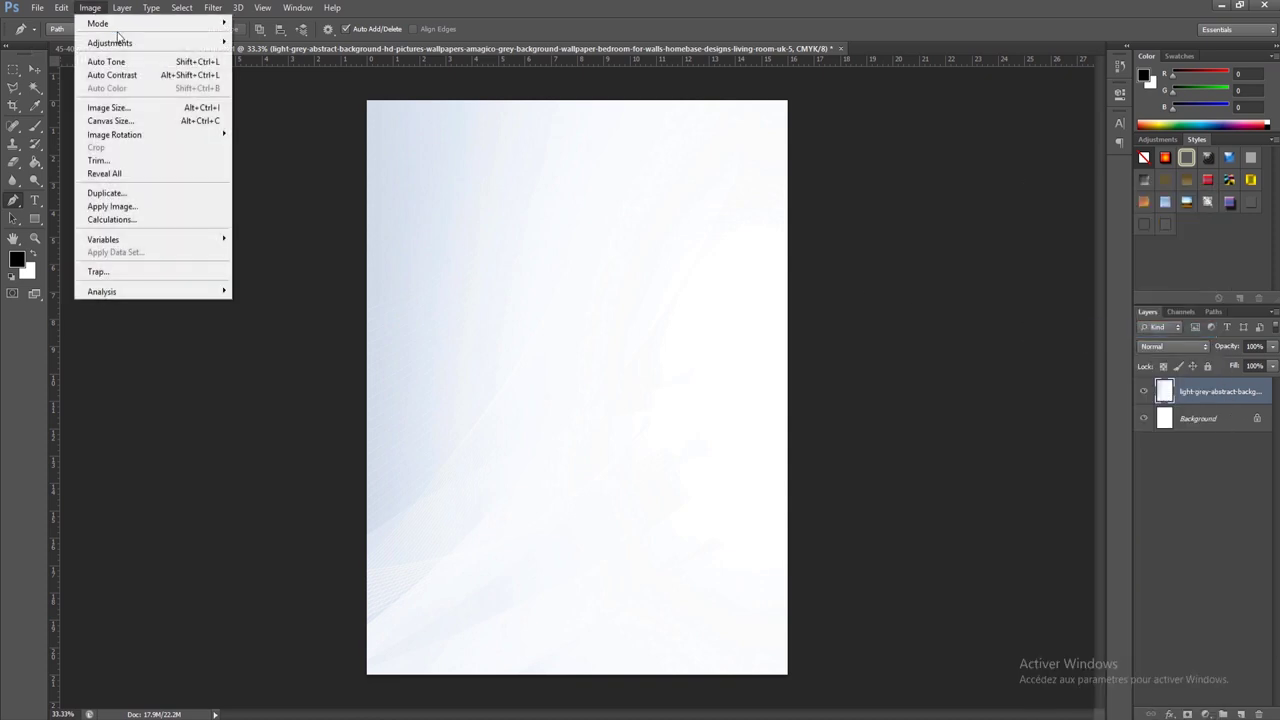
mouse_move(110, 42)
click(265, 54)
drag(1003, 226, 1021, 228)
drag(917, 225, 933, 227)
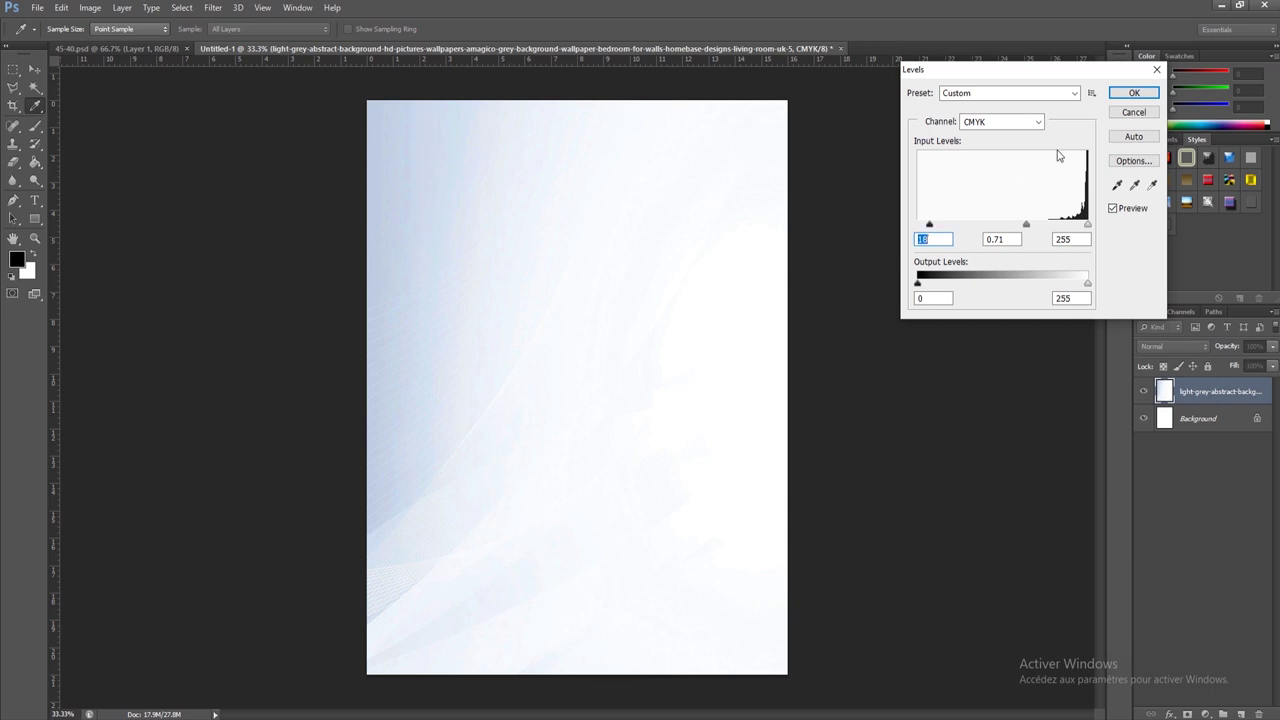
click(1133, 92)
key(p)
click(1188, 713)
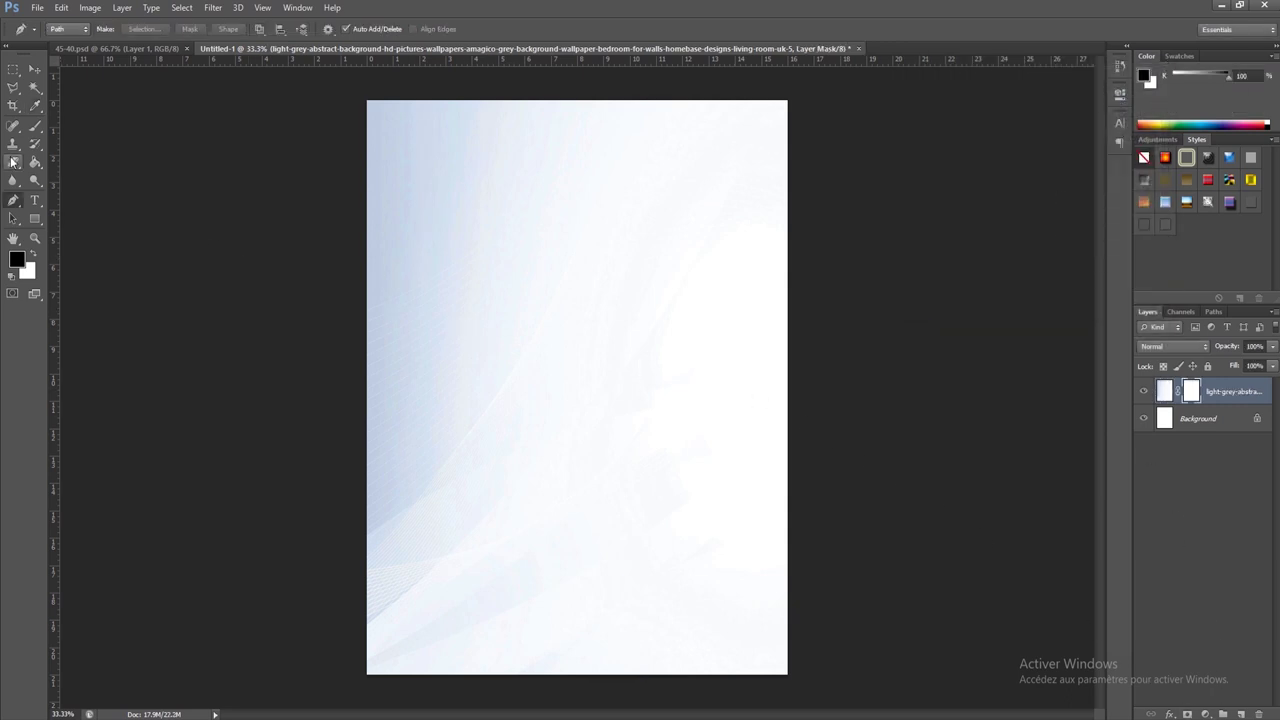
- Draw a closed Pen path sweeping from the page bottom up to the middle and out left
click(656, 677)
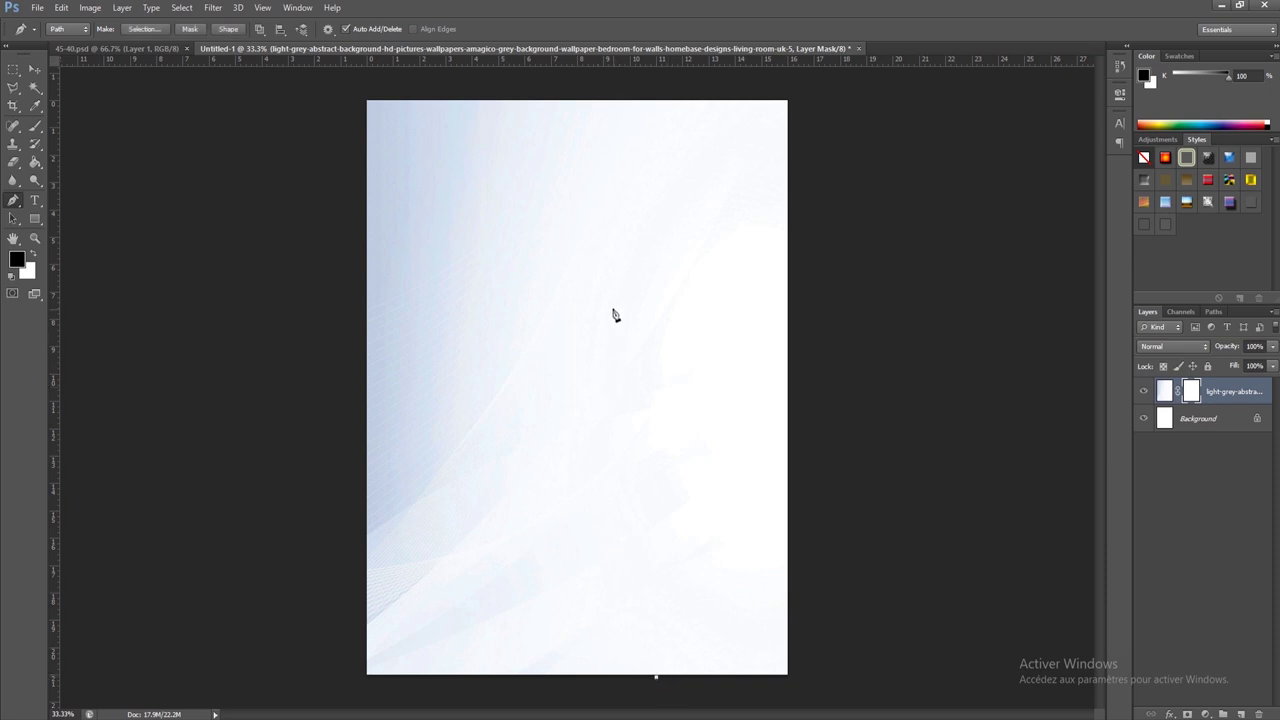
drag(600, 283, 739, 128)
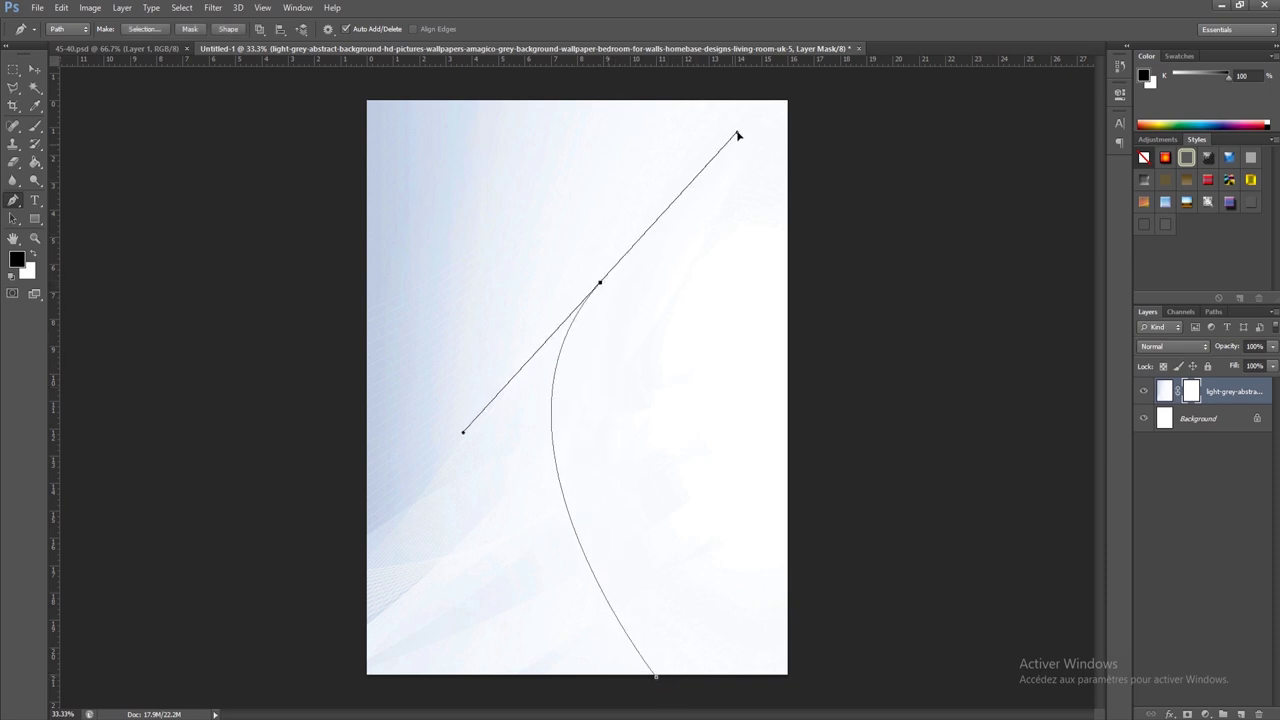
alt+click(601, 285)
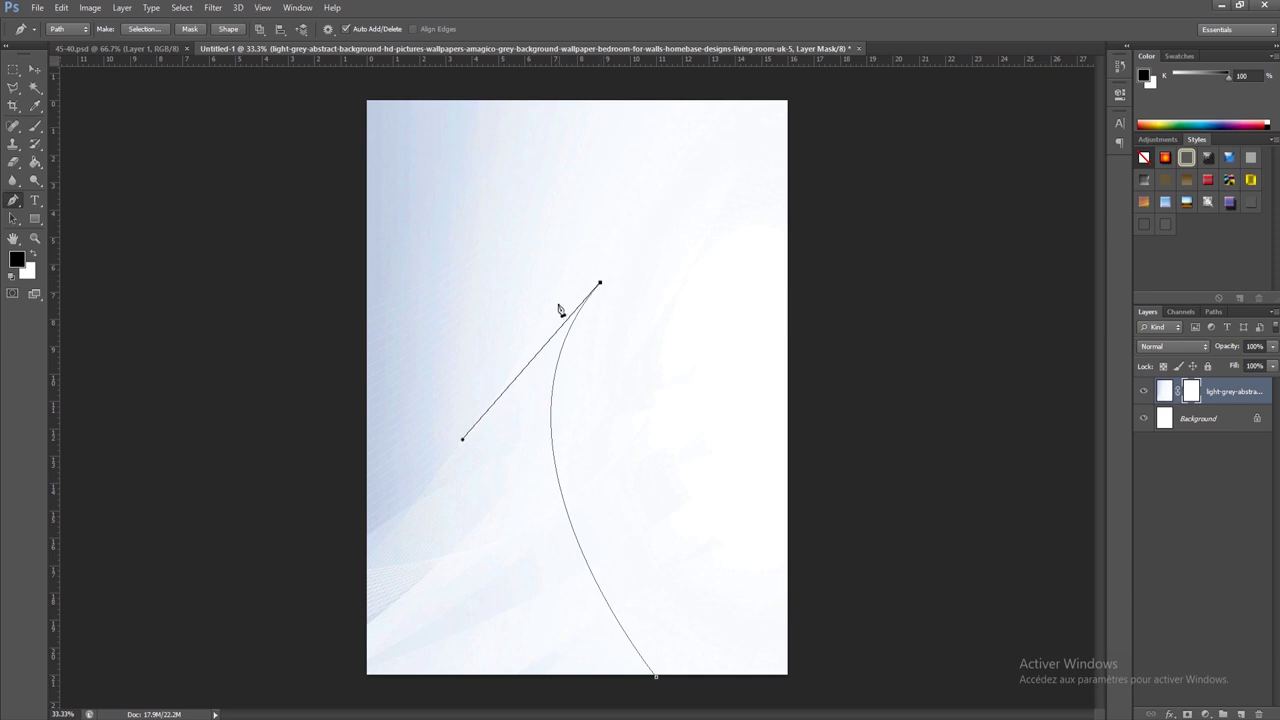
drag(317, 451, 237, 620)
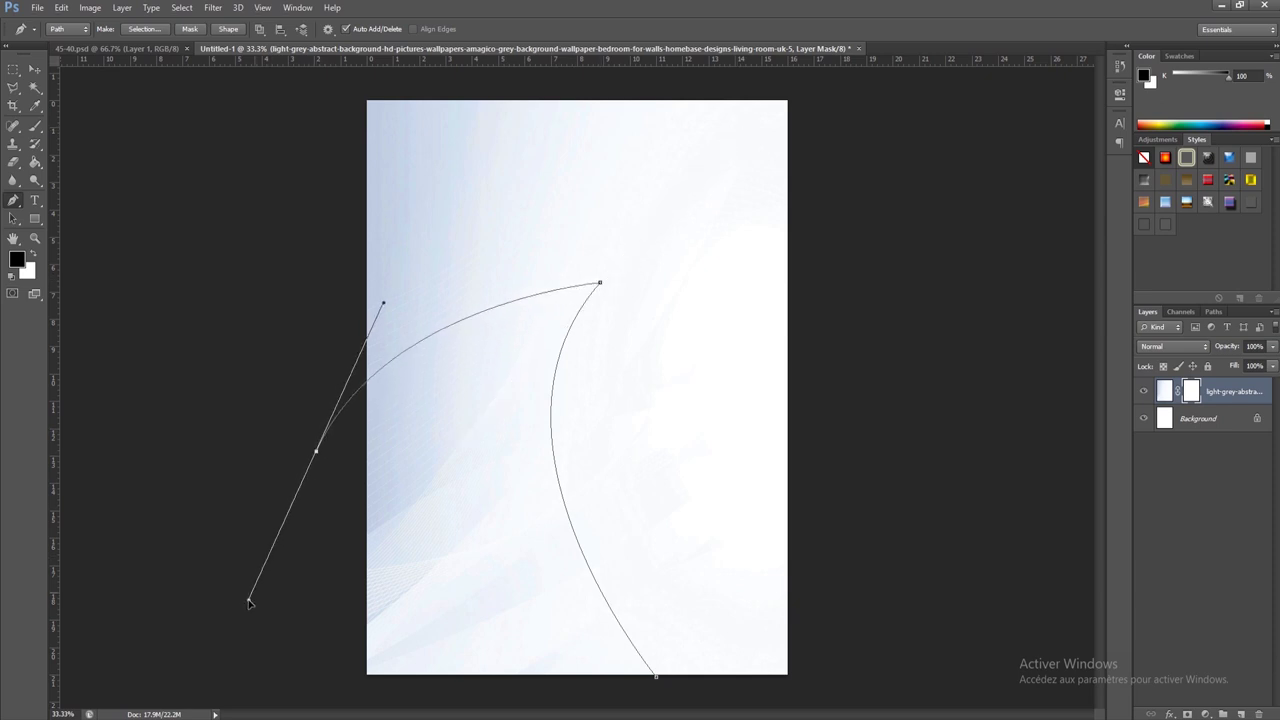
alt+click(317, 453)
click(350, 687)
click(657, 678)
- Convert the closed curved path into a selection
click(230, 29)
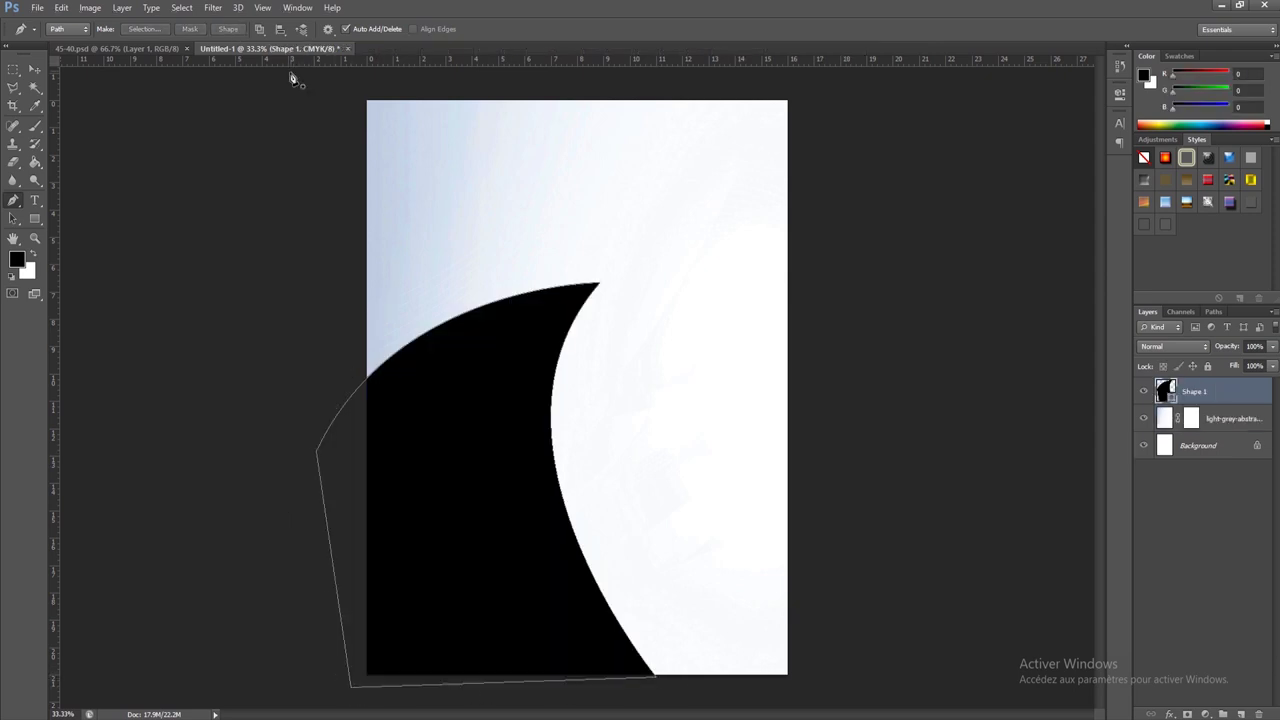
key(ctrl+z)
click(143, 29)
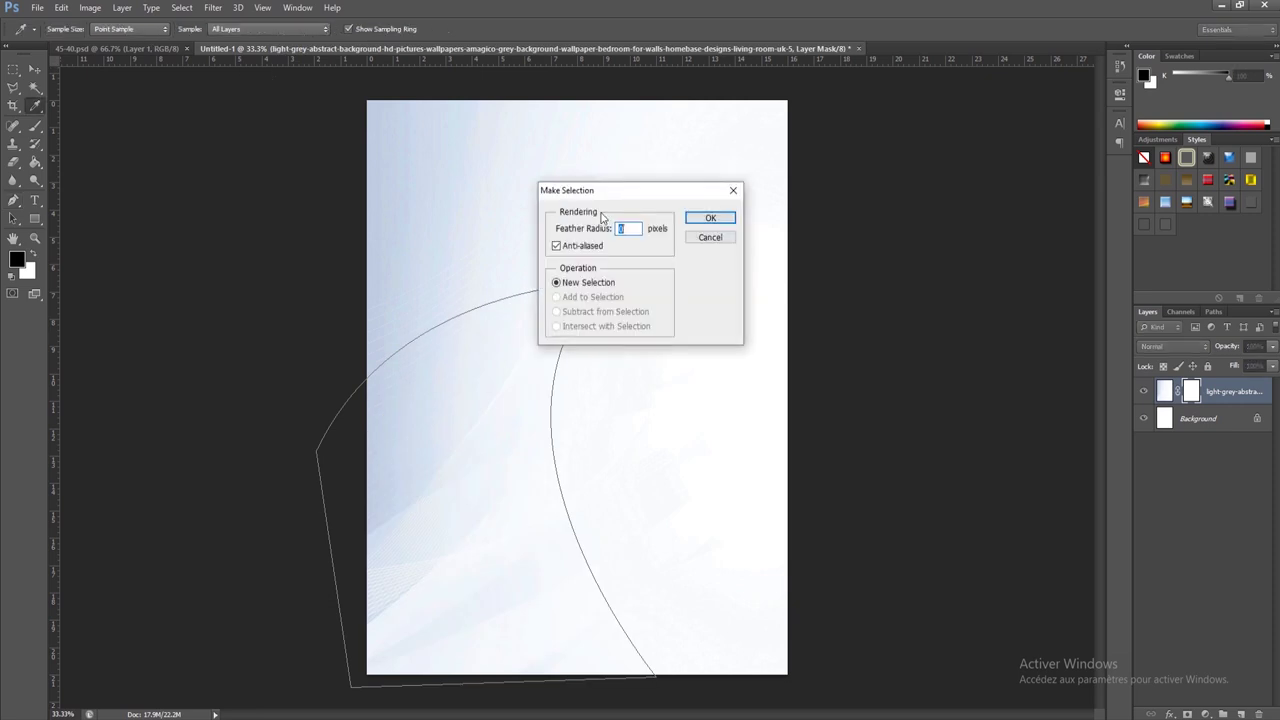
click(714, 218)
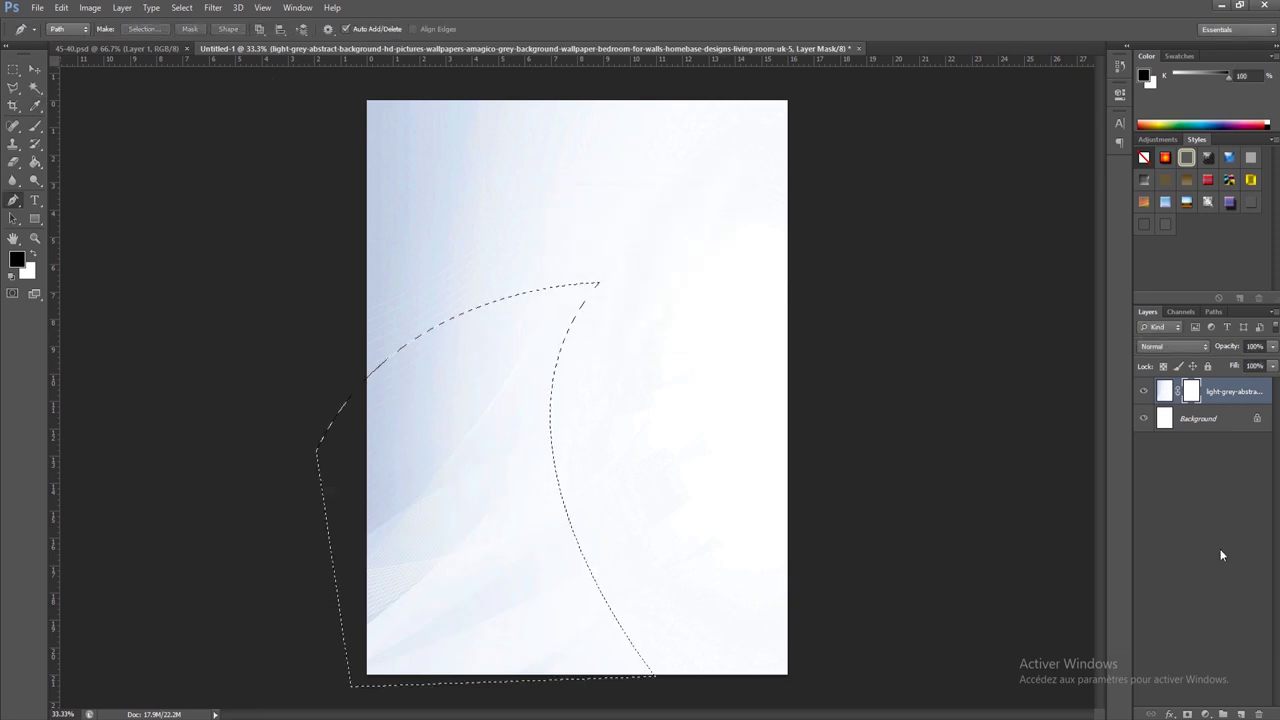
- Paint the selection on the mask with a 1289 px brush at 100% opacity, then deselect
click(34, 126)
right_click(535, 410)
click(622, 403)
text(1289)
key(Return)
drag(620, 497, 386, 557)
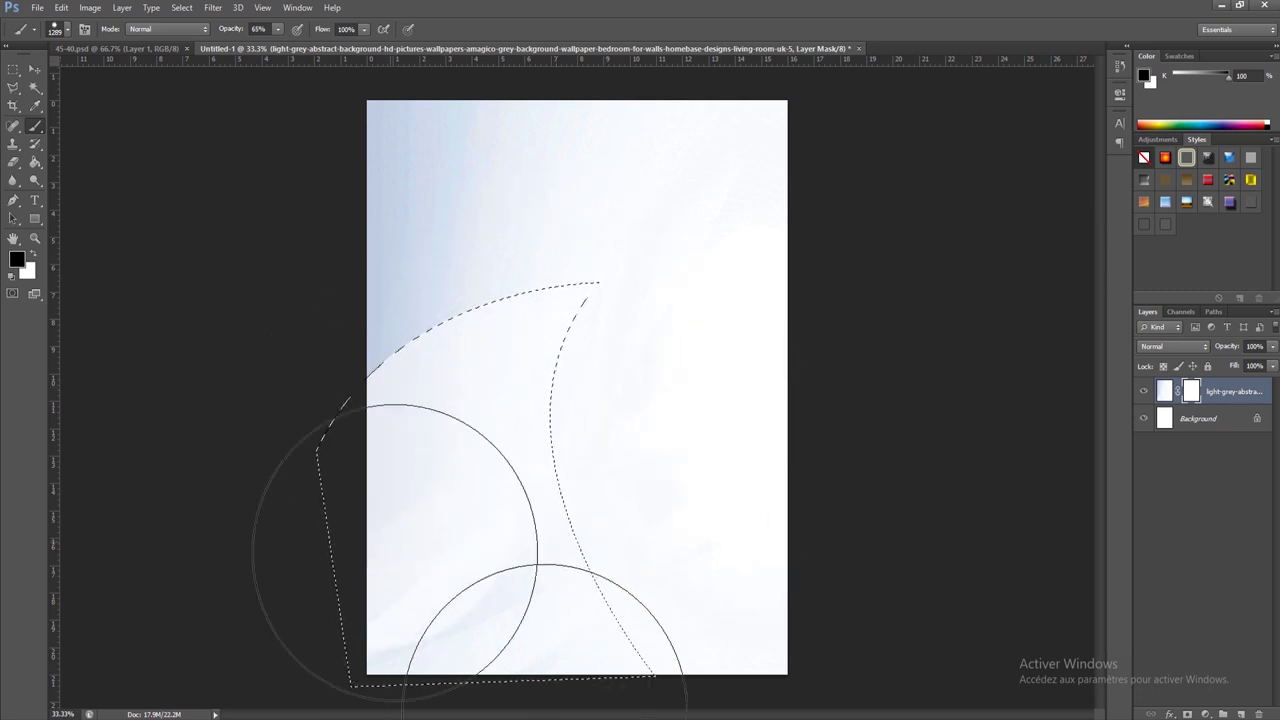
drag(280, 38, 310, 44)
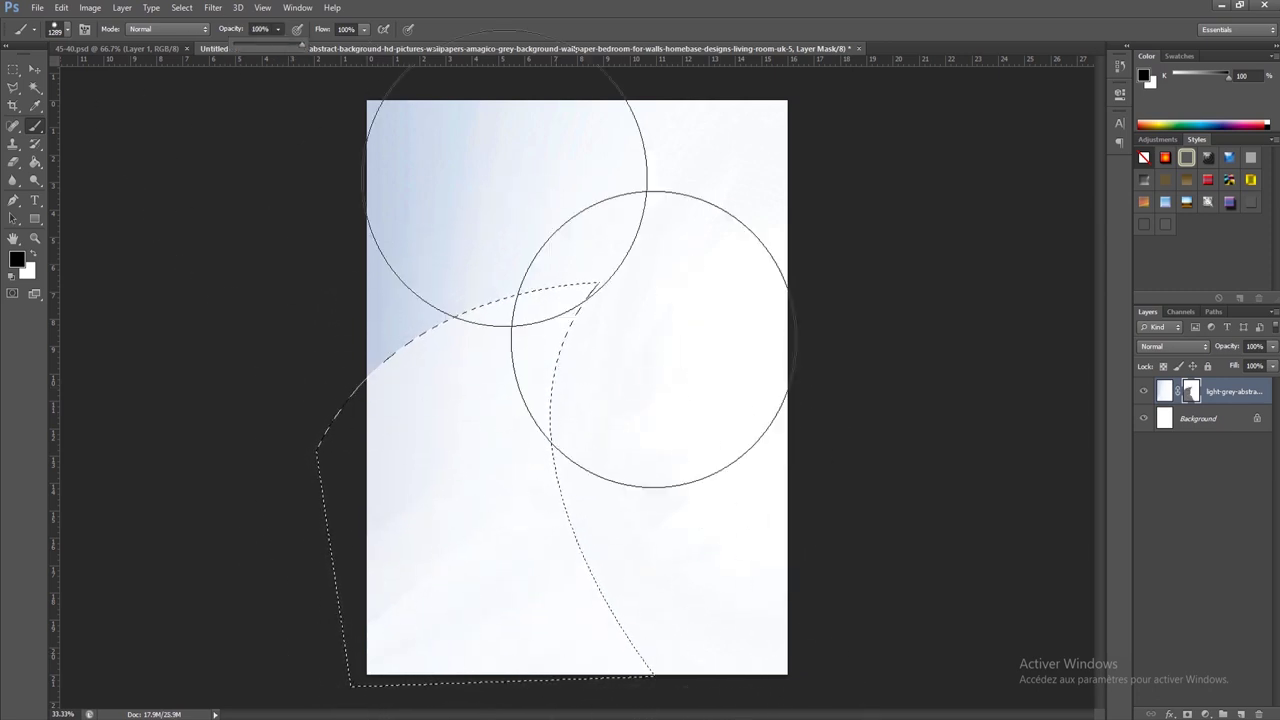
drag(643, 329, 565, 630)
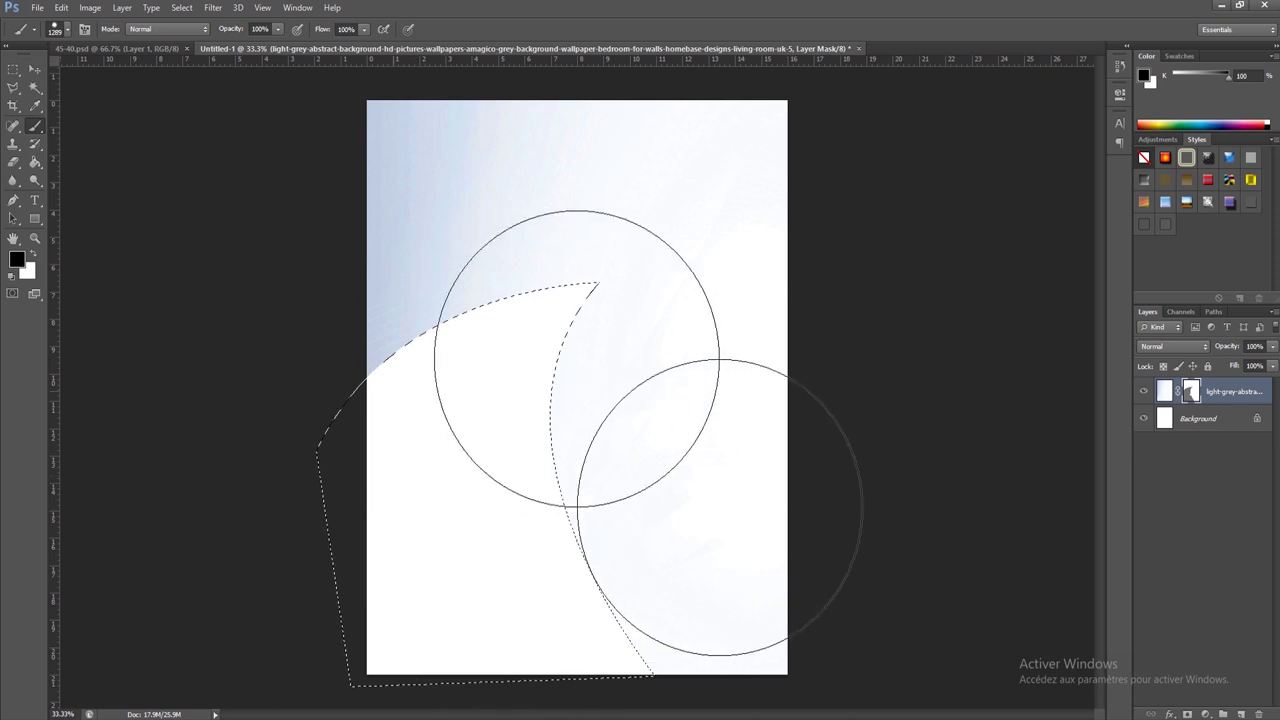
drag(435, 593, 557, 366)
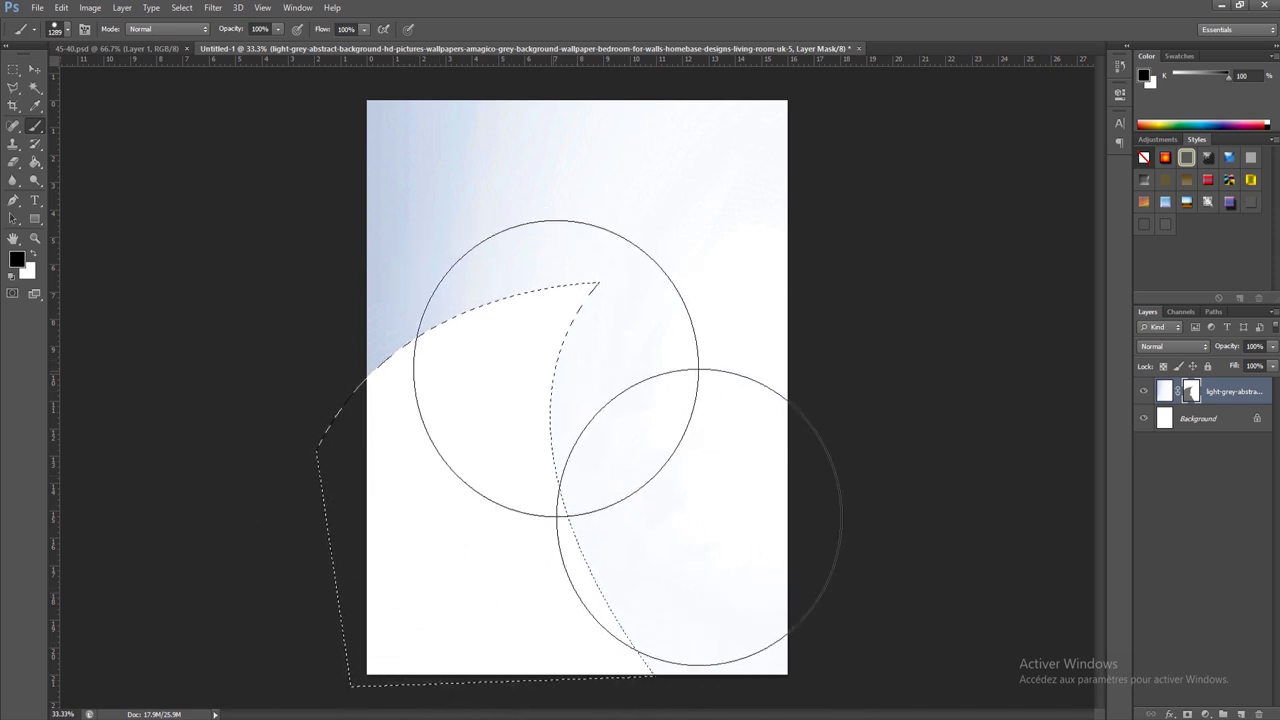
click(182, 8)
click(195, 33)
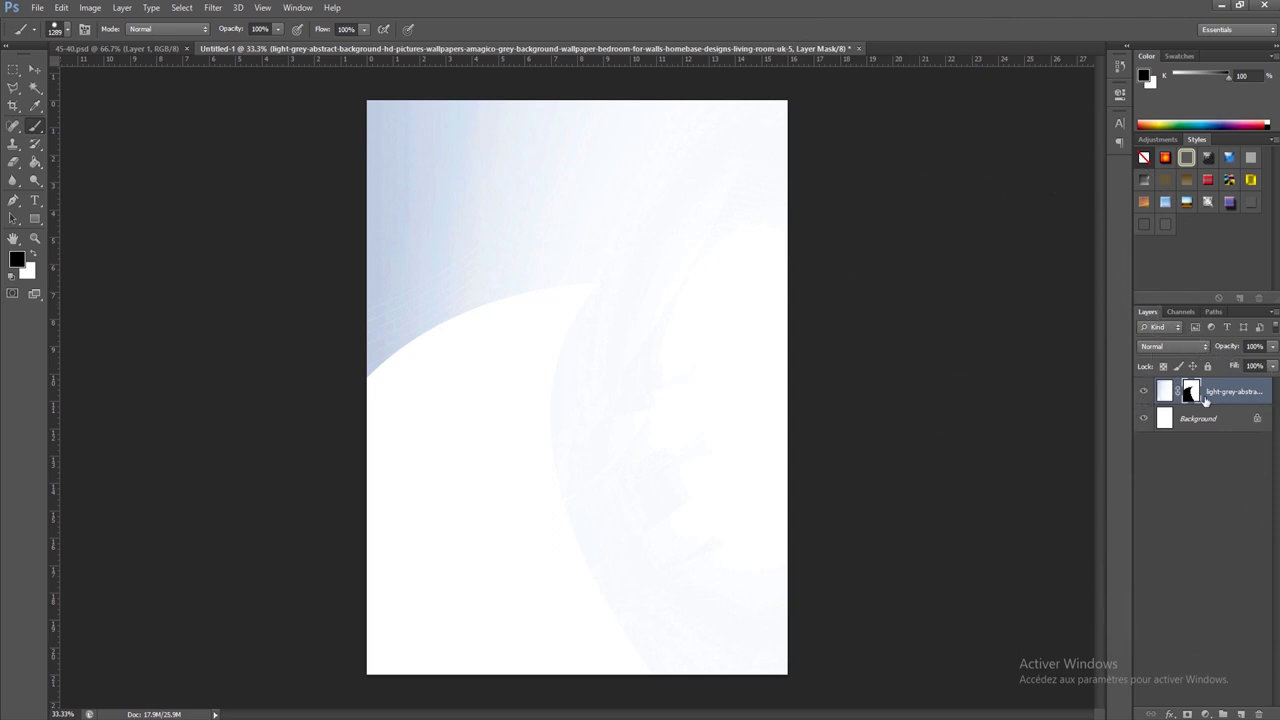
key(ctrl+2)
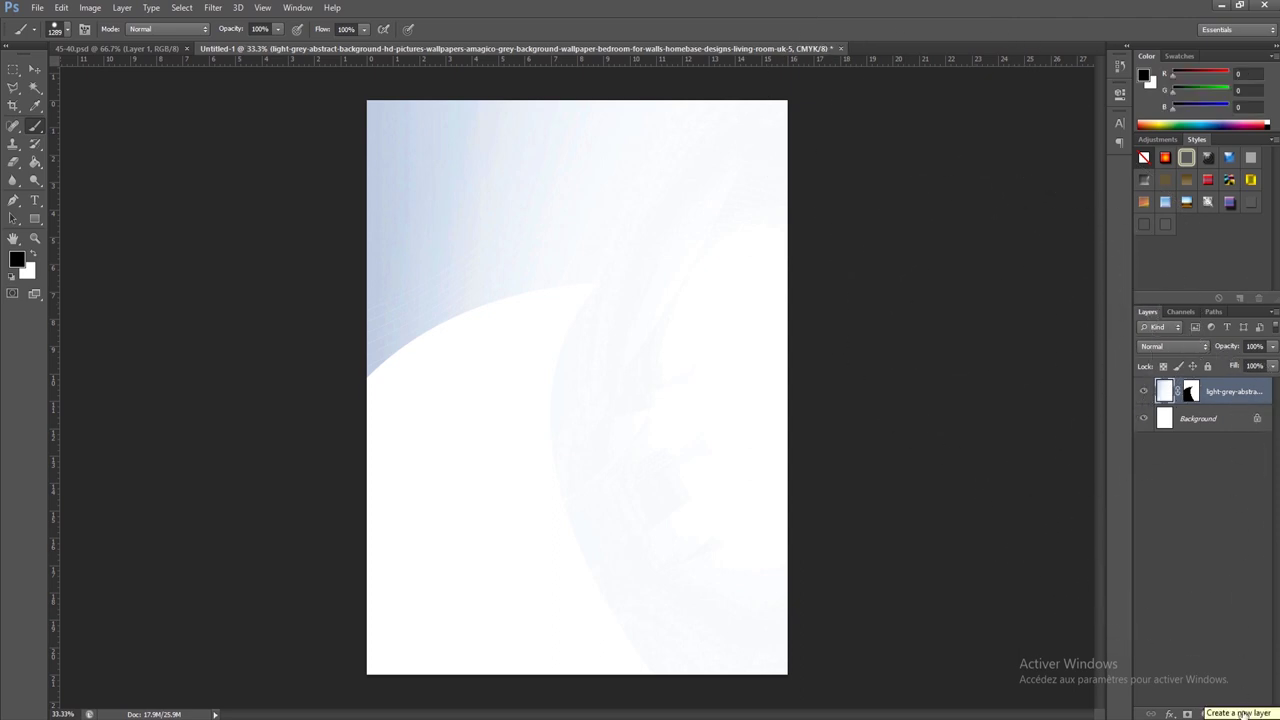
- On a new layer, draw a thin crescent Pen path along the top of the curve
click(1241, 712)
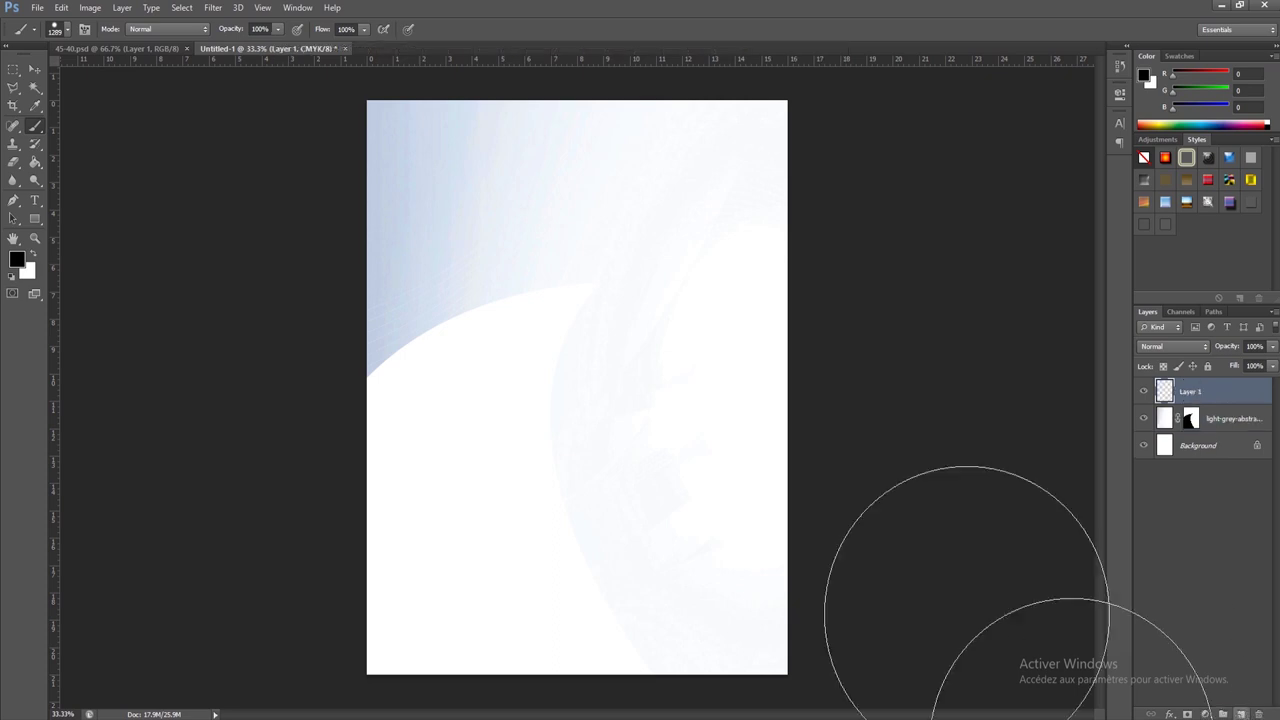
click(12, 200)
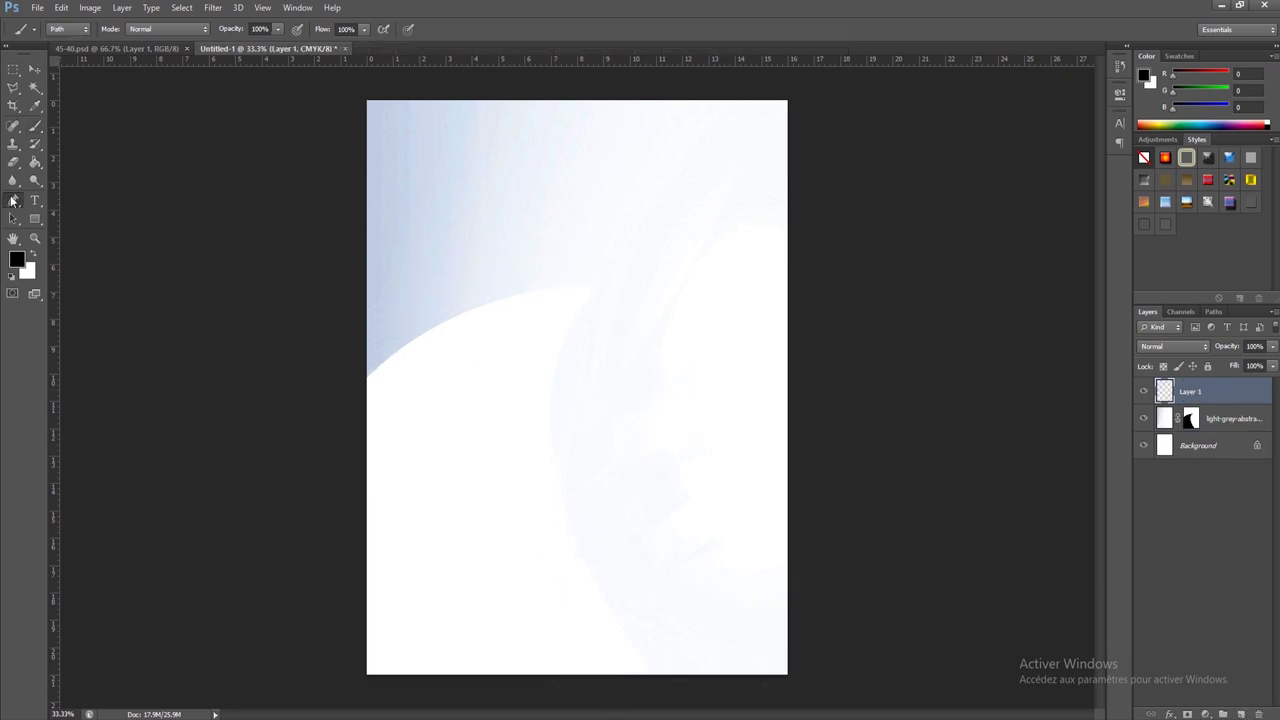
click(592, 289)
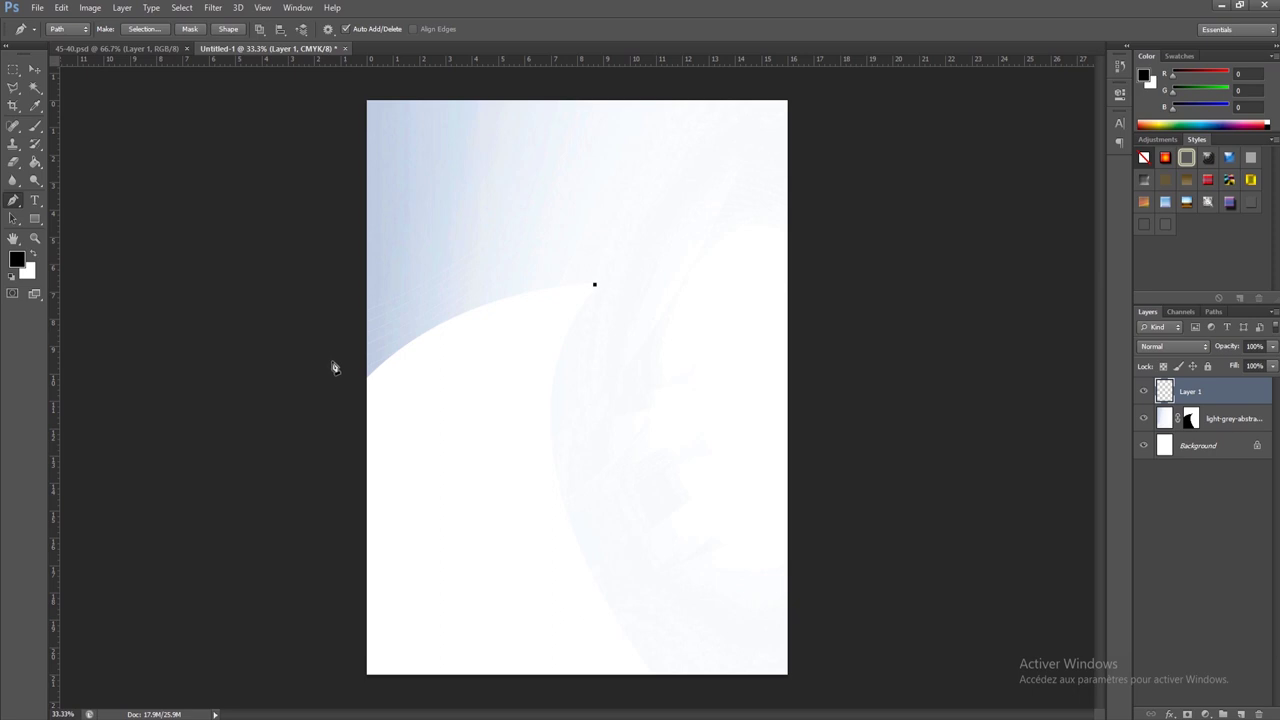
drag(345, 366, 251, 466)
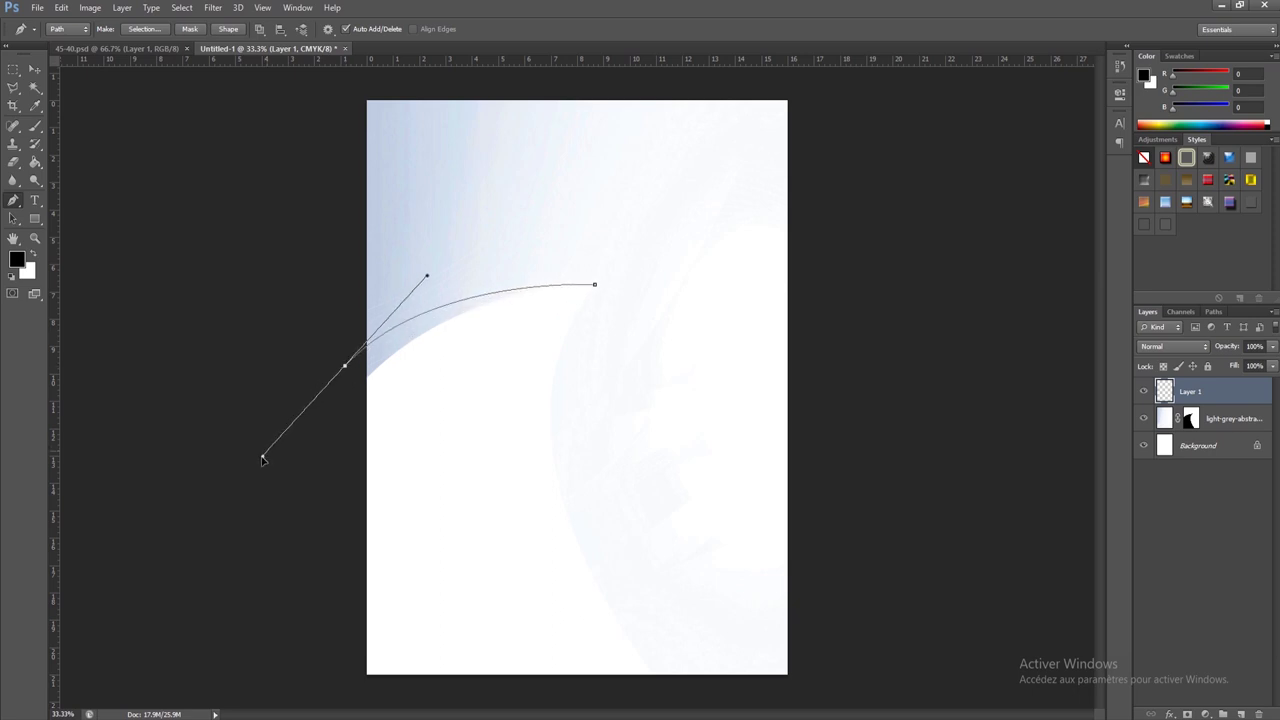
drag(251, 466, 253, 469)
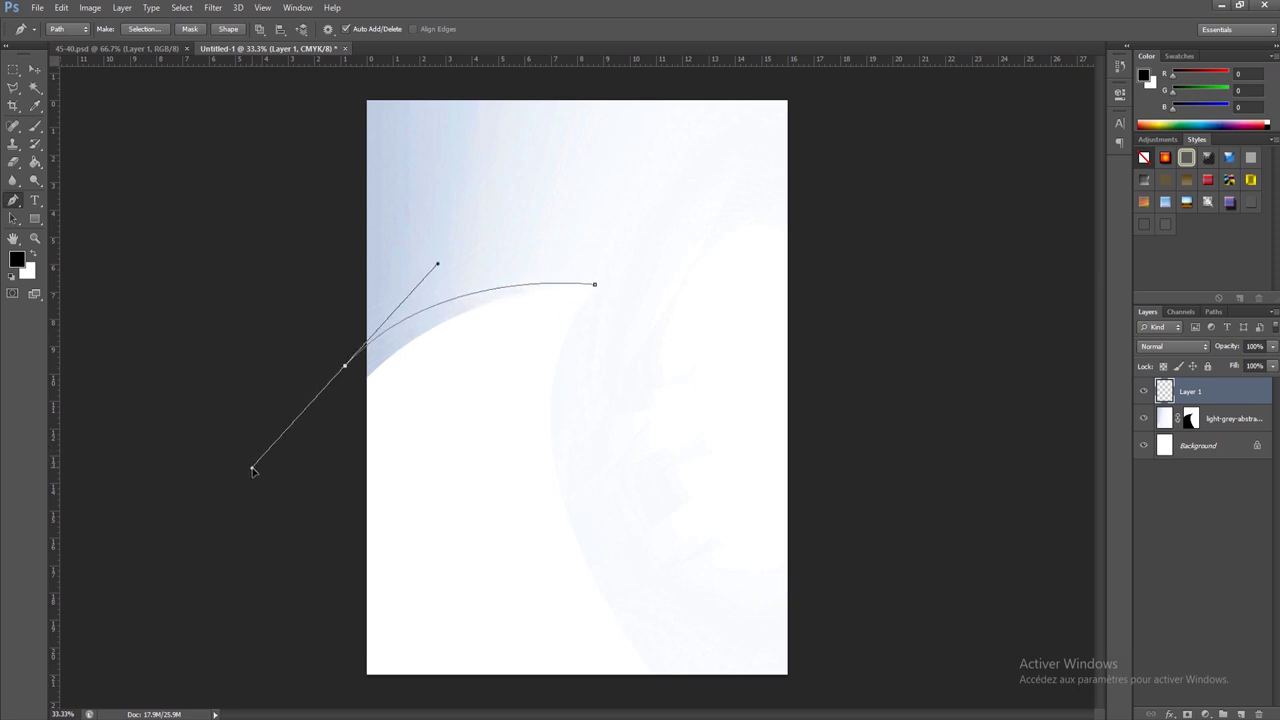
alt+click(345, 367)
drag(595, 286, 731, 284)
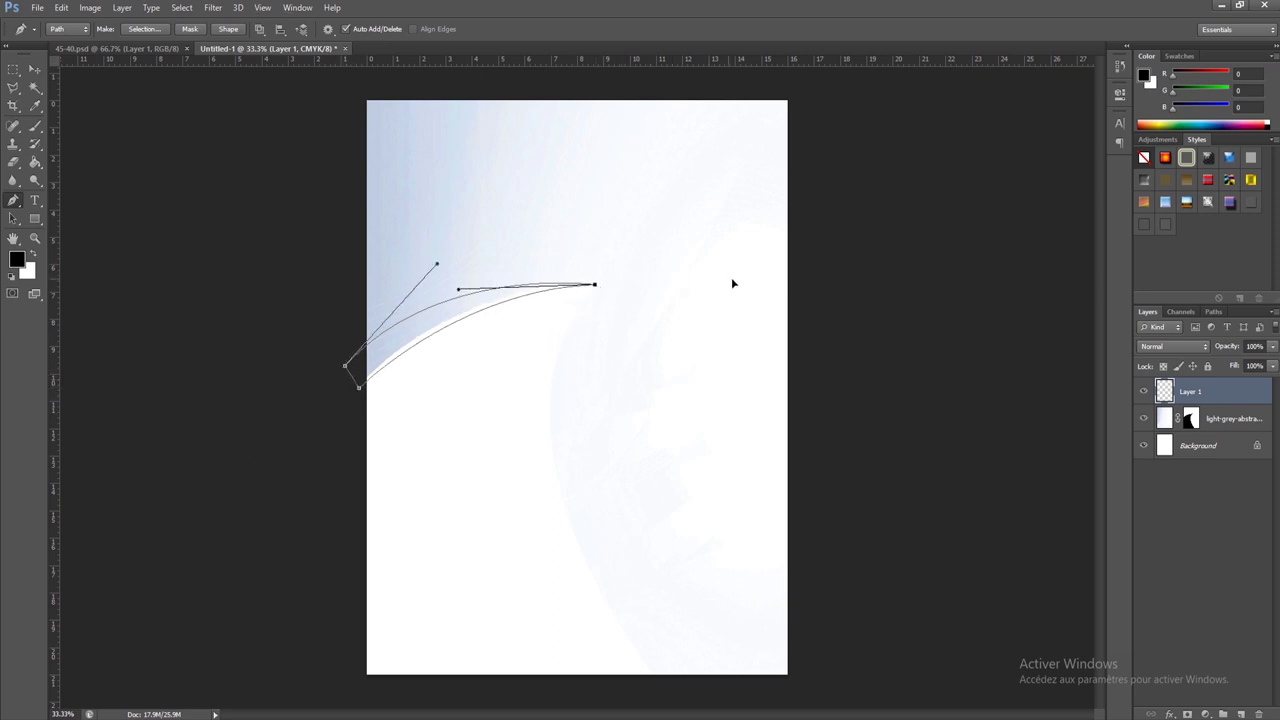
key(Escape)
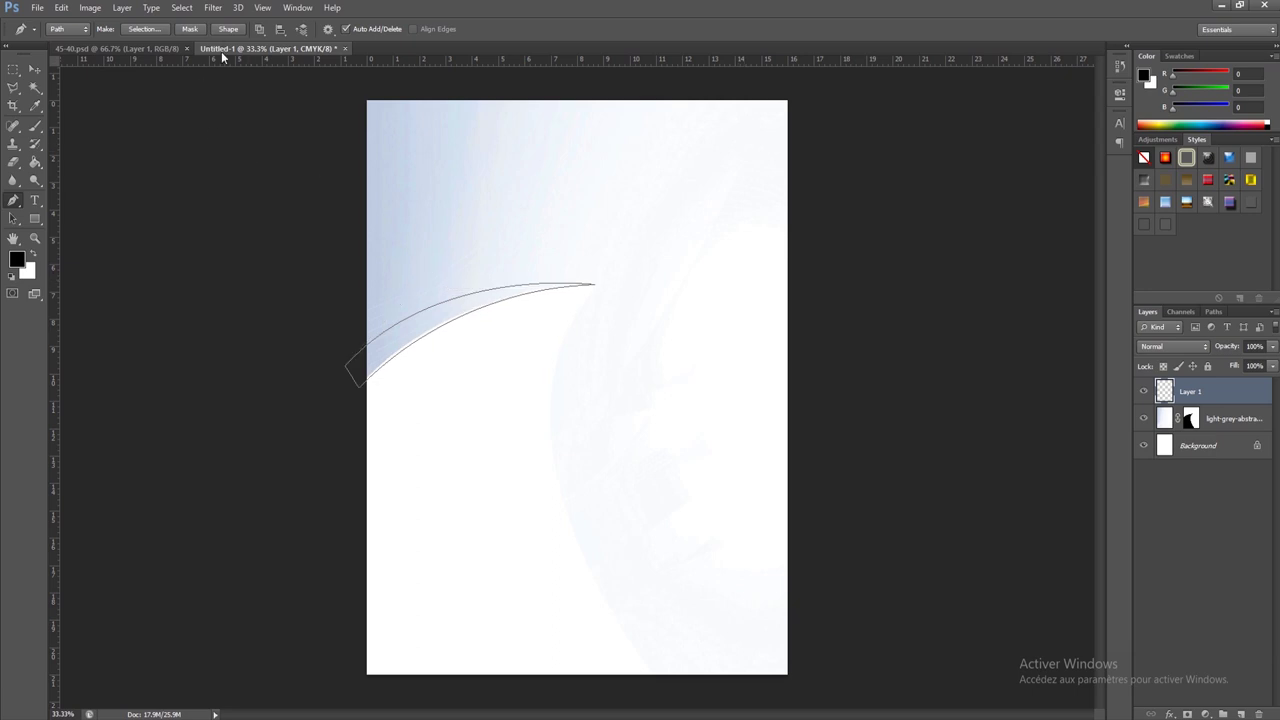
- Make the crescent Shape 1 filled pale blue d2e0ed, placed beneath the light-grey background layer
click(228, 28)
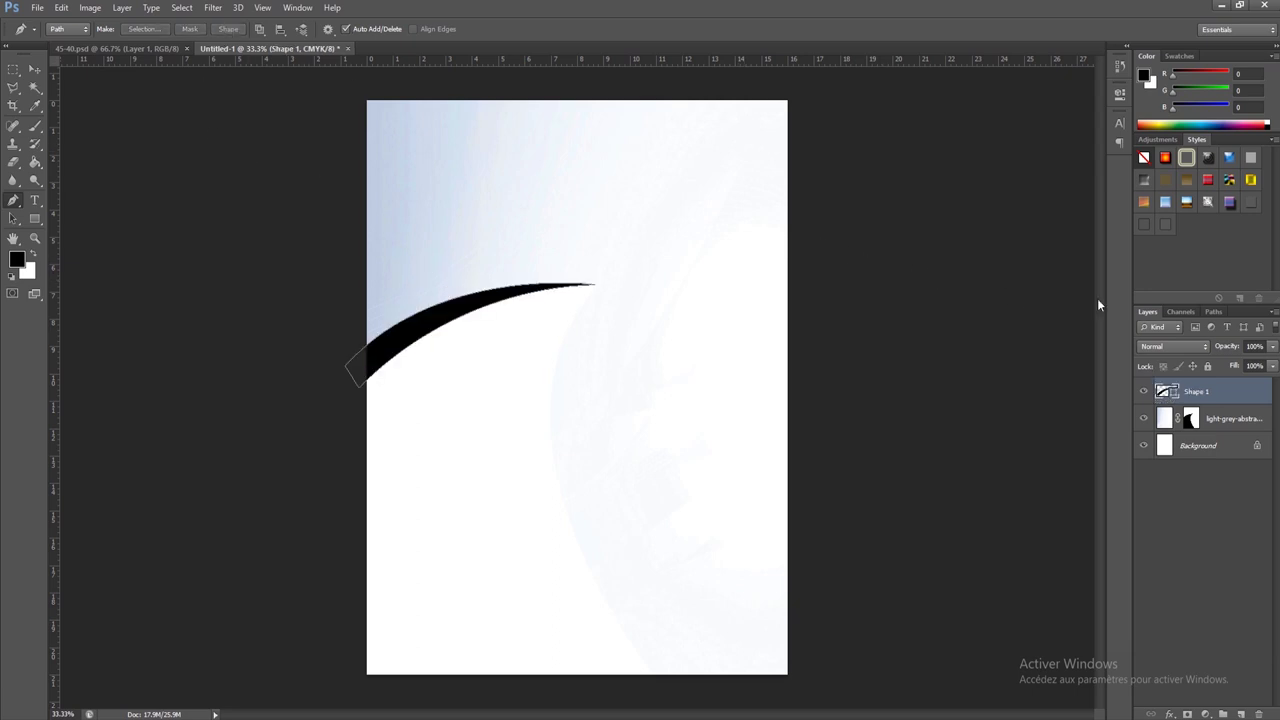
double_click(1166, 391)
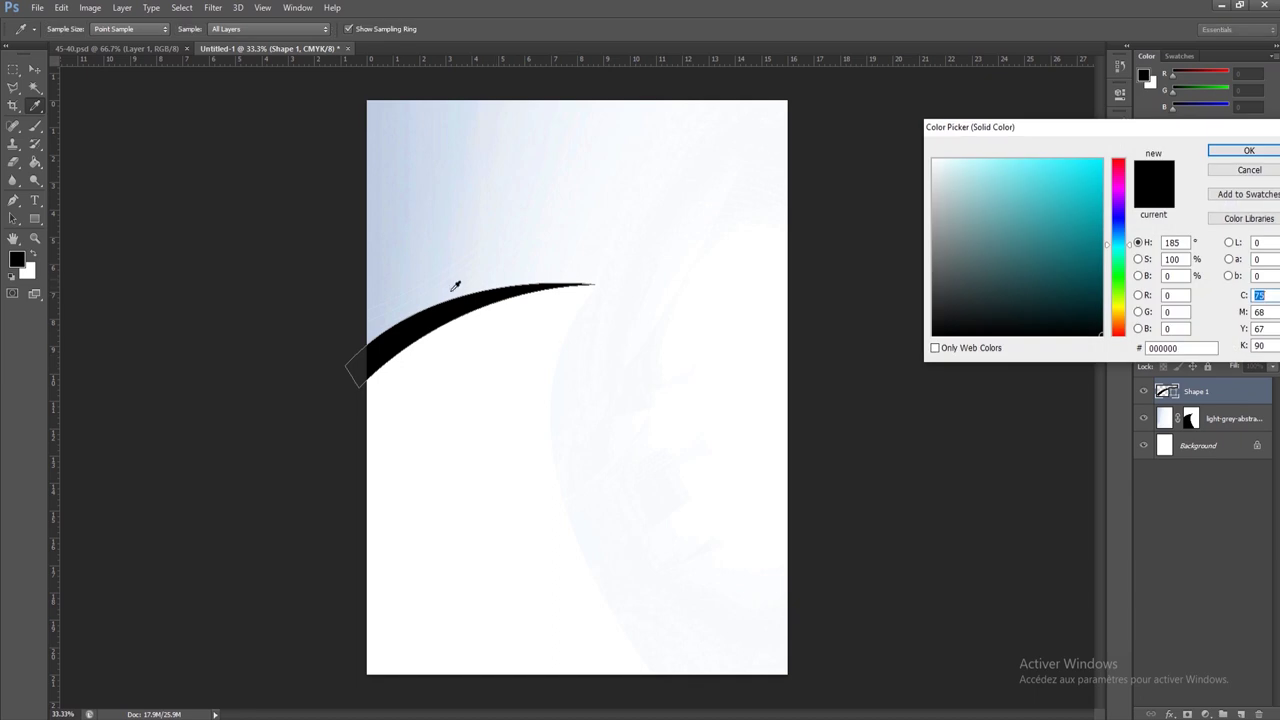
click(440, 287)
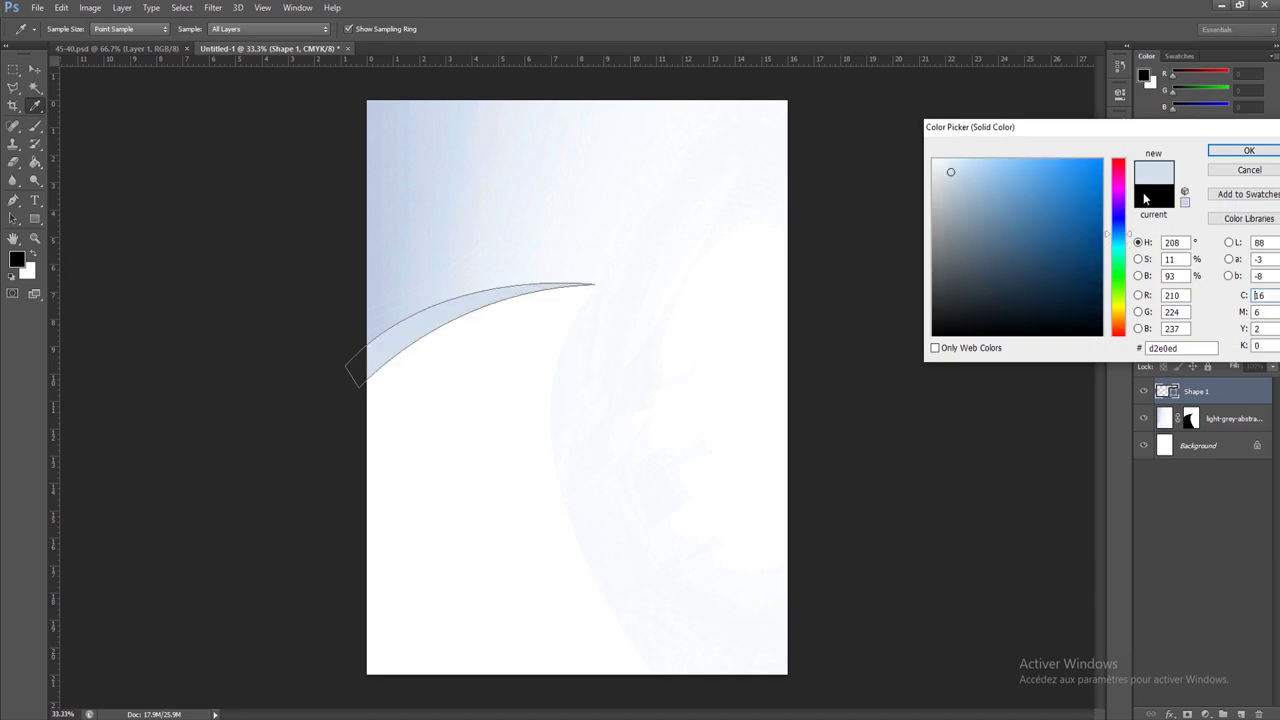
click(1248, 150)
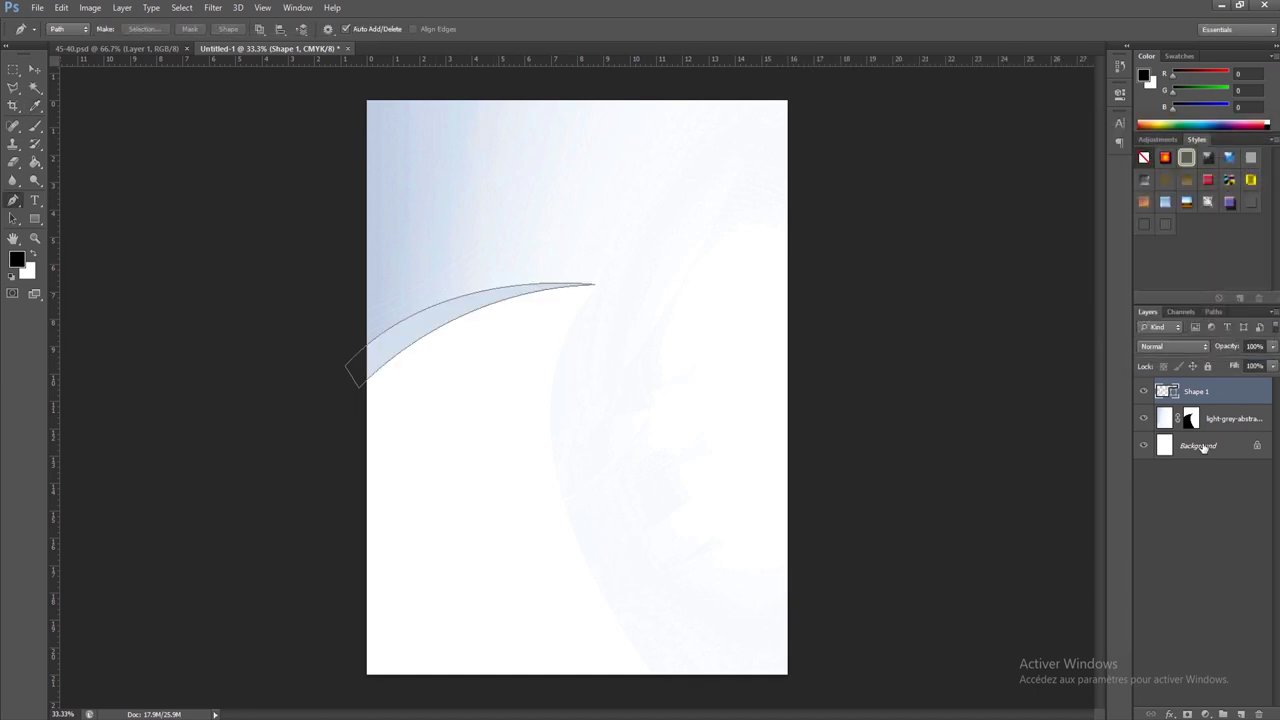
drag(1203, 418, 1212, 428)
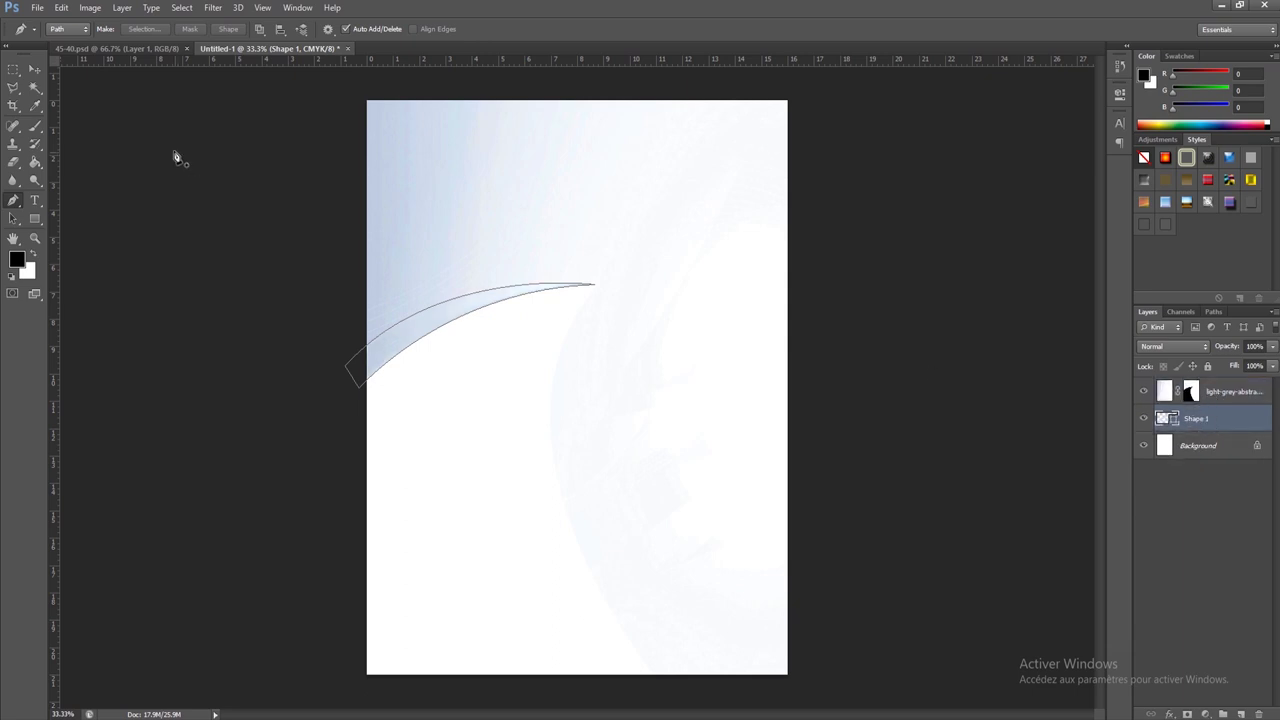
click(45, 76)
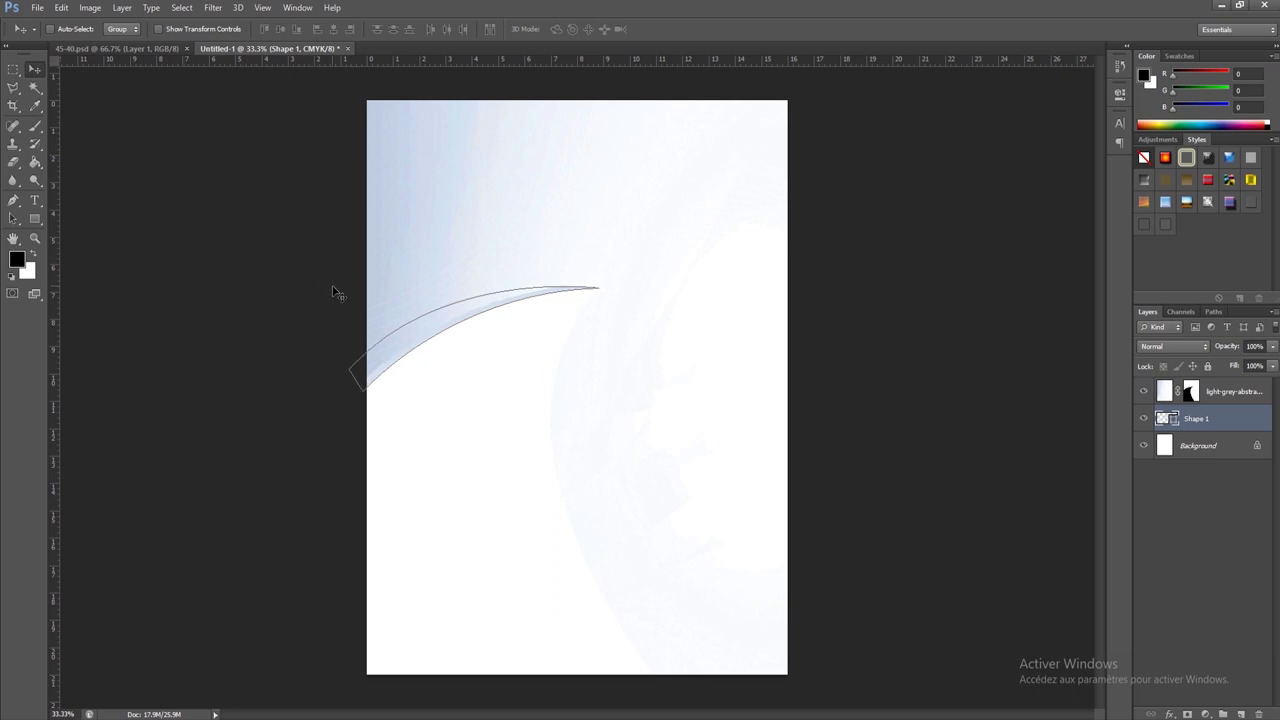
- Nudge the swoosh and refill it with a lighter colour sampled from the page
key(Up)
key(Right)
double_click(1168, 420)
click(584, 232)
click(1246, 151)
- Place the New York night skyline photo over the lower page, layered below the swoosh
click(555, 712)
mouse_move(588, 185)
mouse_down()
mouse_move(457, 716)
mouse_move(515, 585)
mouse_up()
drag(580, 449, 547, 574)
drag(757, 384, 901, 280)
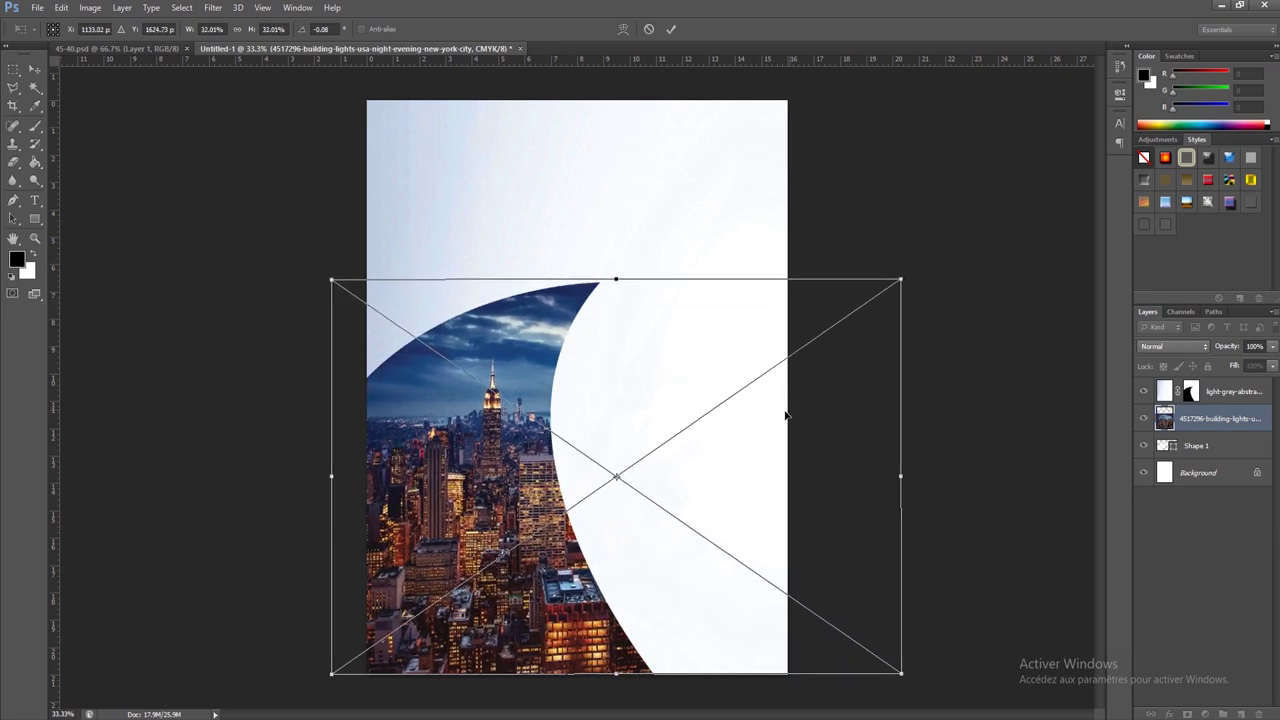
key(Return)
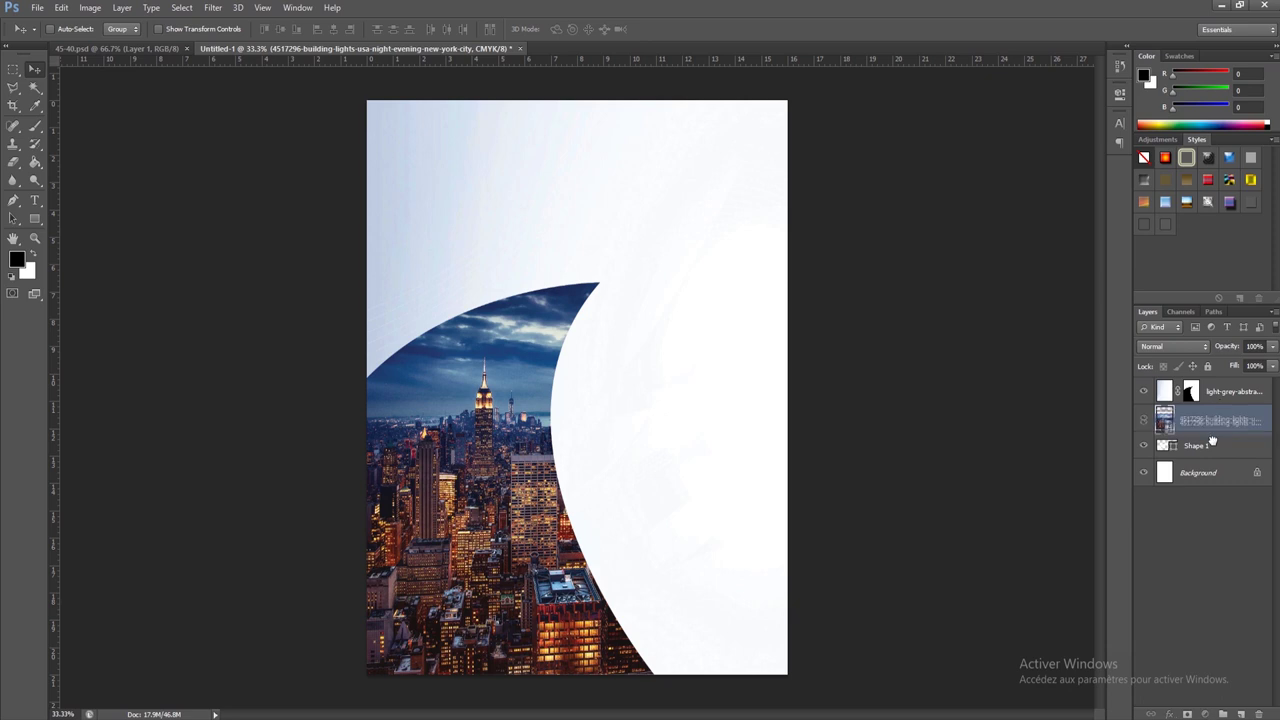
drag(1212, 412, 1214, 458)
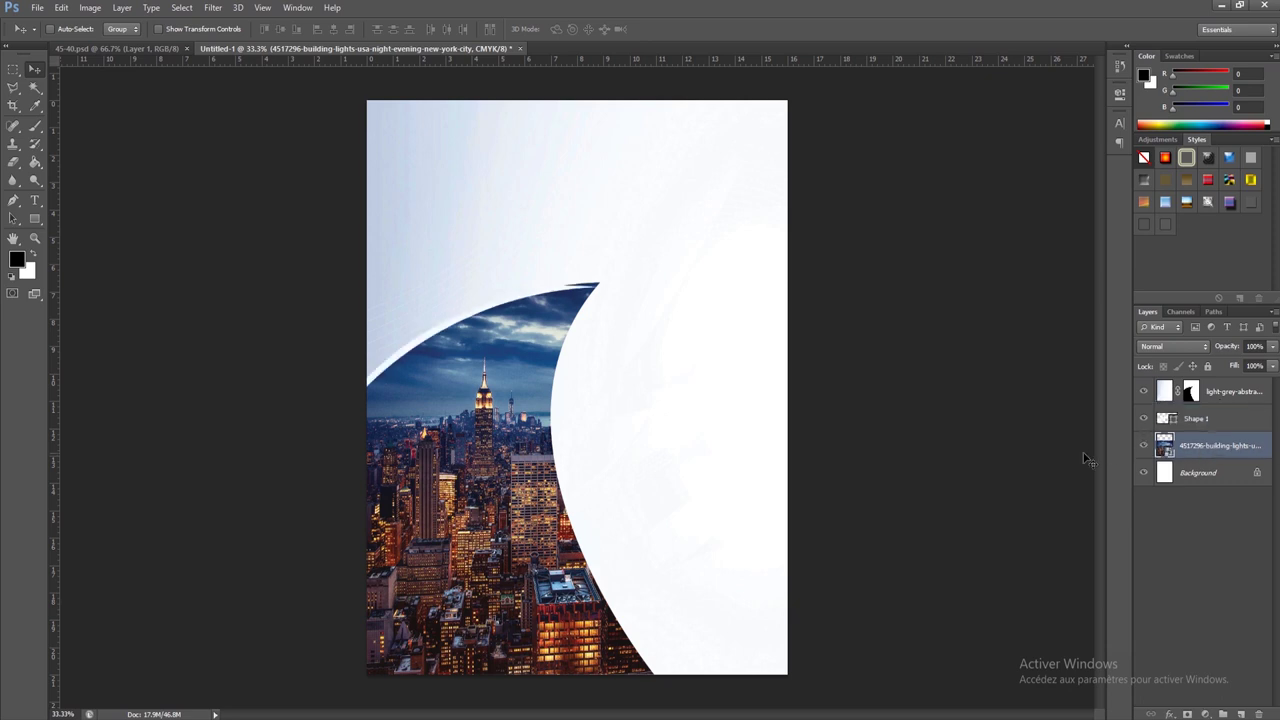
- Rotate the swoosh about -2.38° and stretch it right along the photo's curved top edge
click(1207, 425)
key(ctrl+t)
drag(628, 281, 614, 293)
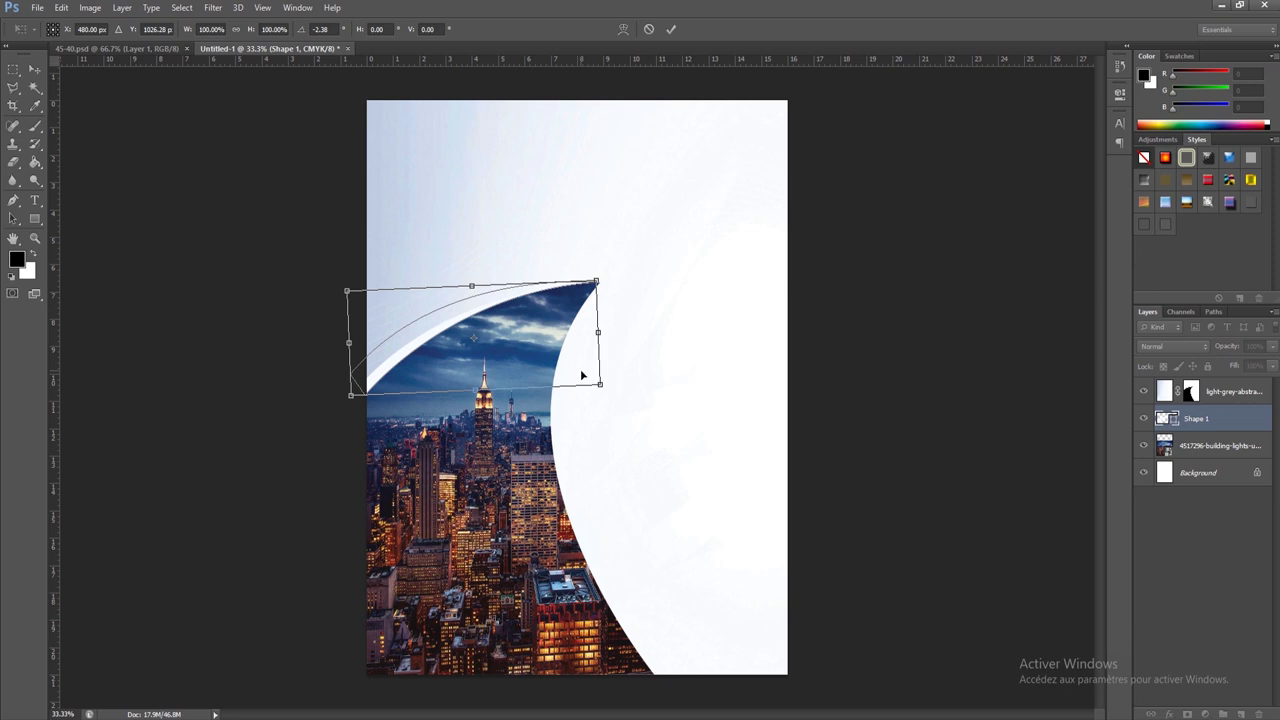
drag(592, 380, 612, 384)
key(Return)
key(Up)
key(Up)
key(Up)
key(Up)
right_click(1220, 397)
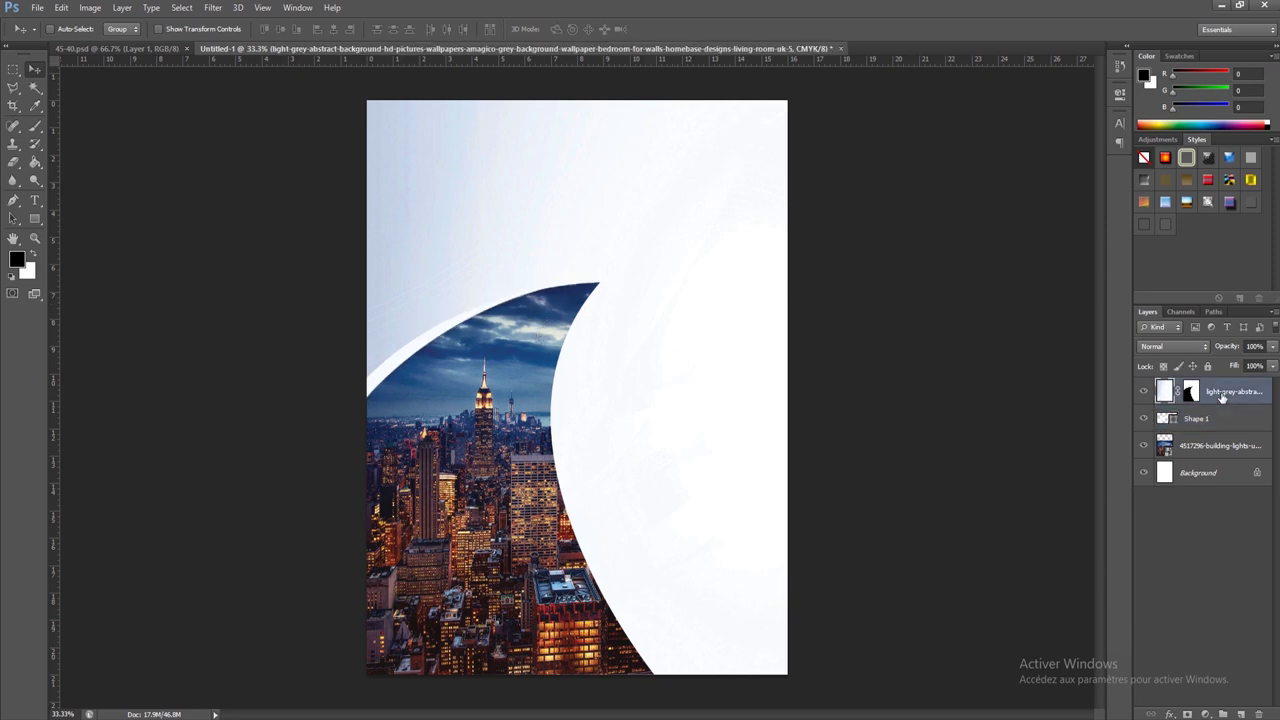
- Give both the light-grey background and swoosh layers a larger, soft drop shadow
click(1079, 207)
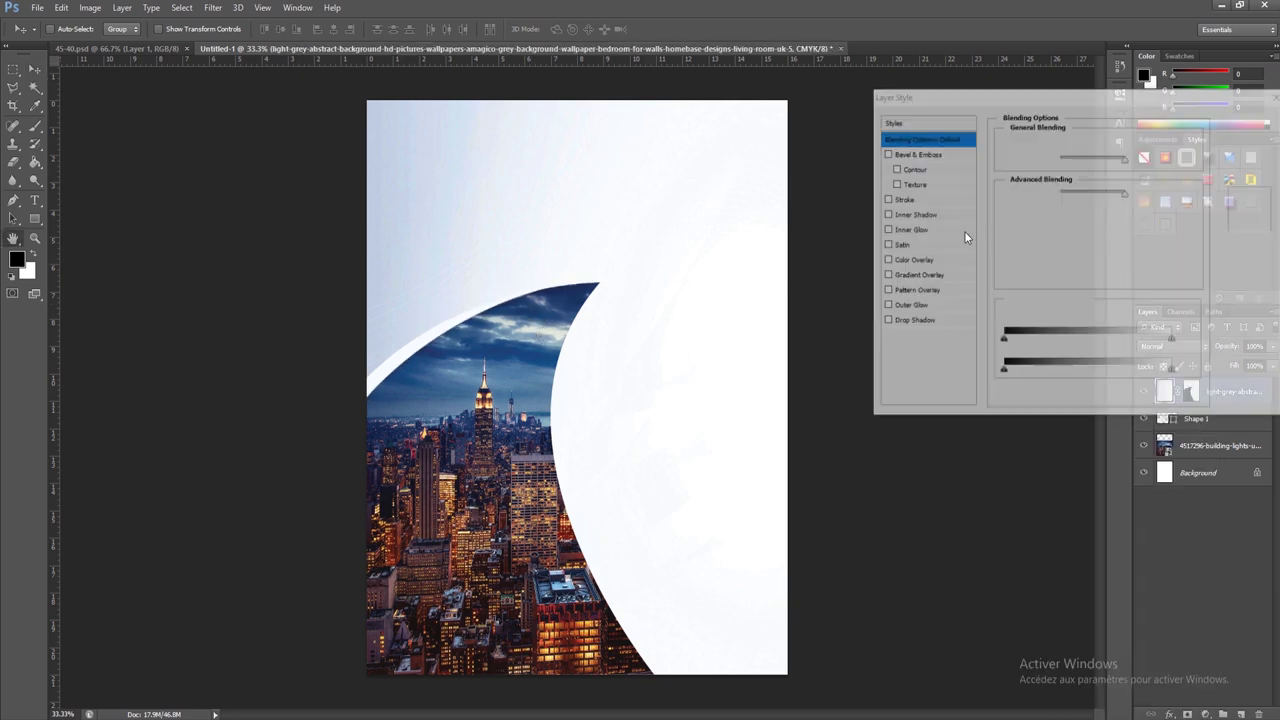
click(912, 321)
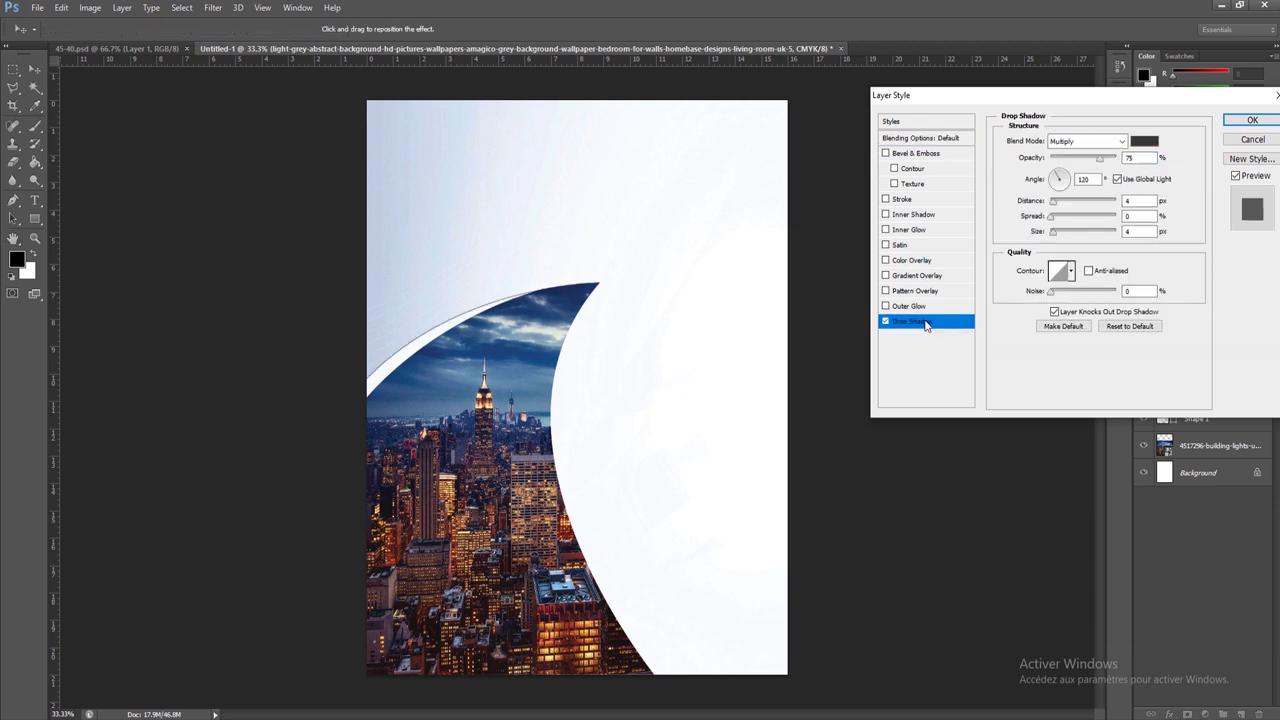
drag(1056, 232, 1072, 236)
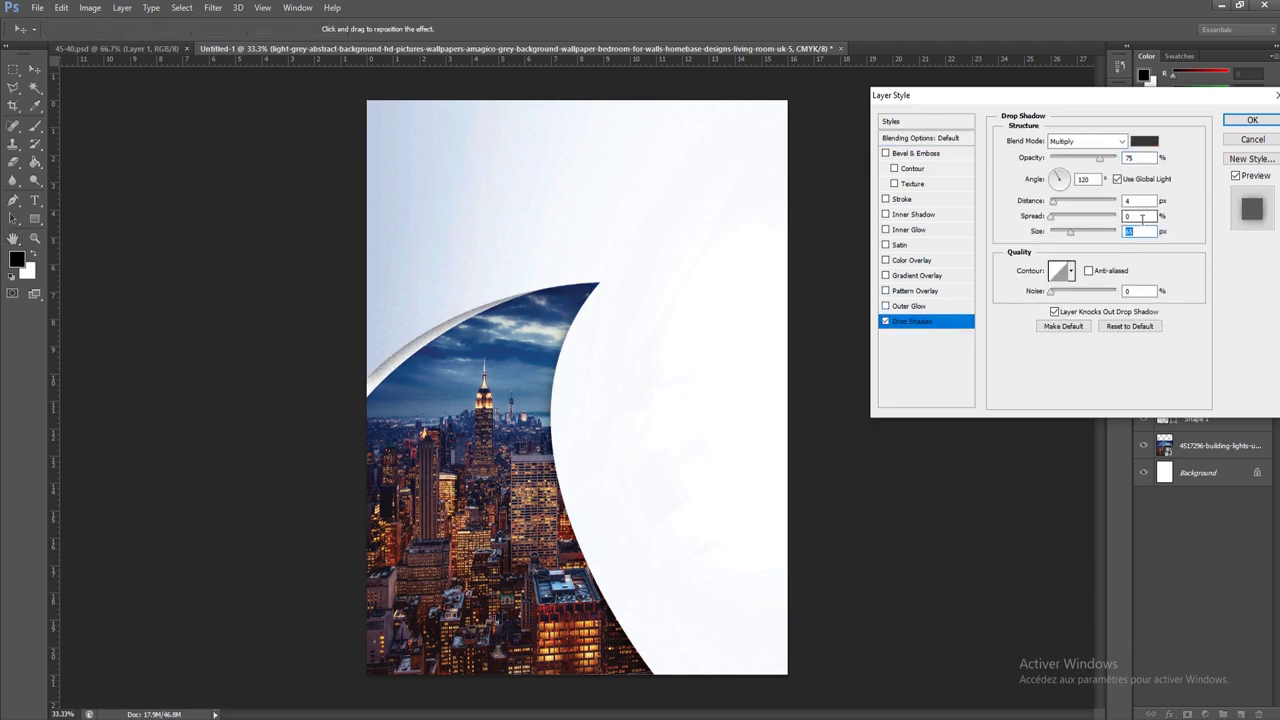
click(1252, 120)
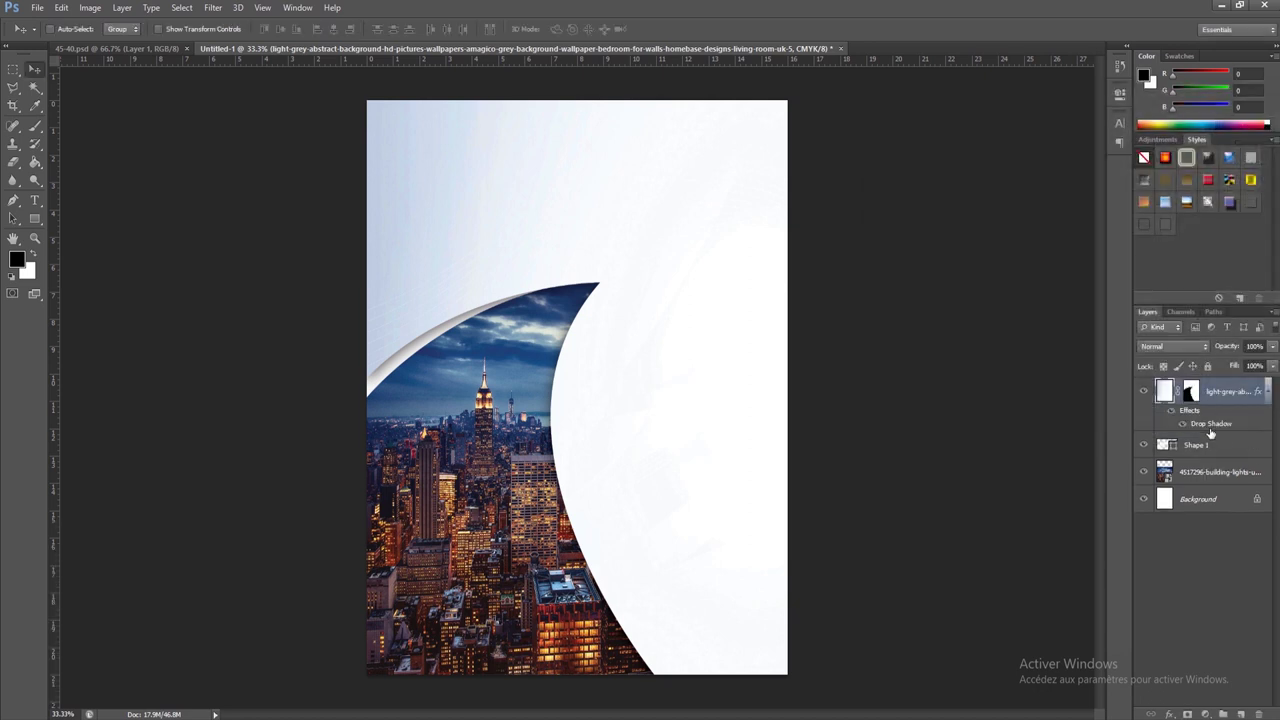
right_click(1205, 444)
click(1080, 199)
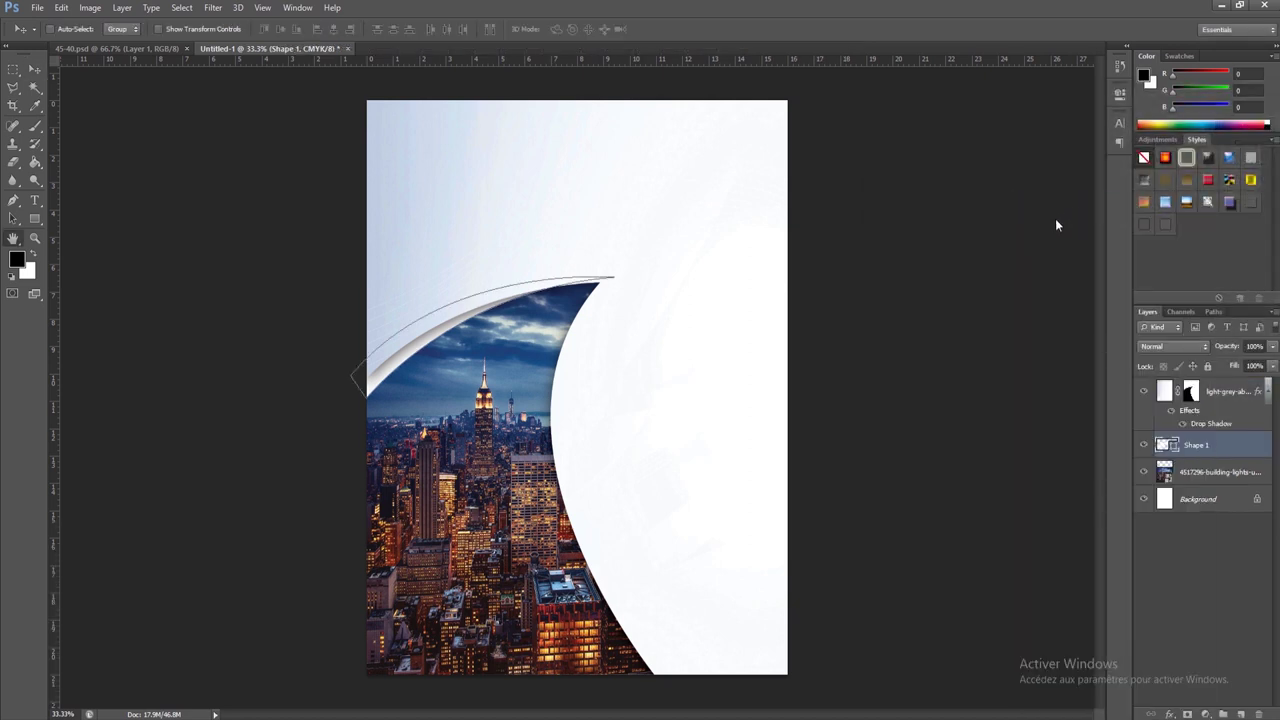
click(912, 321)
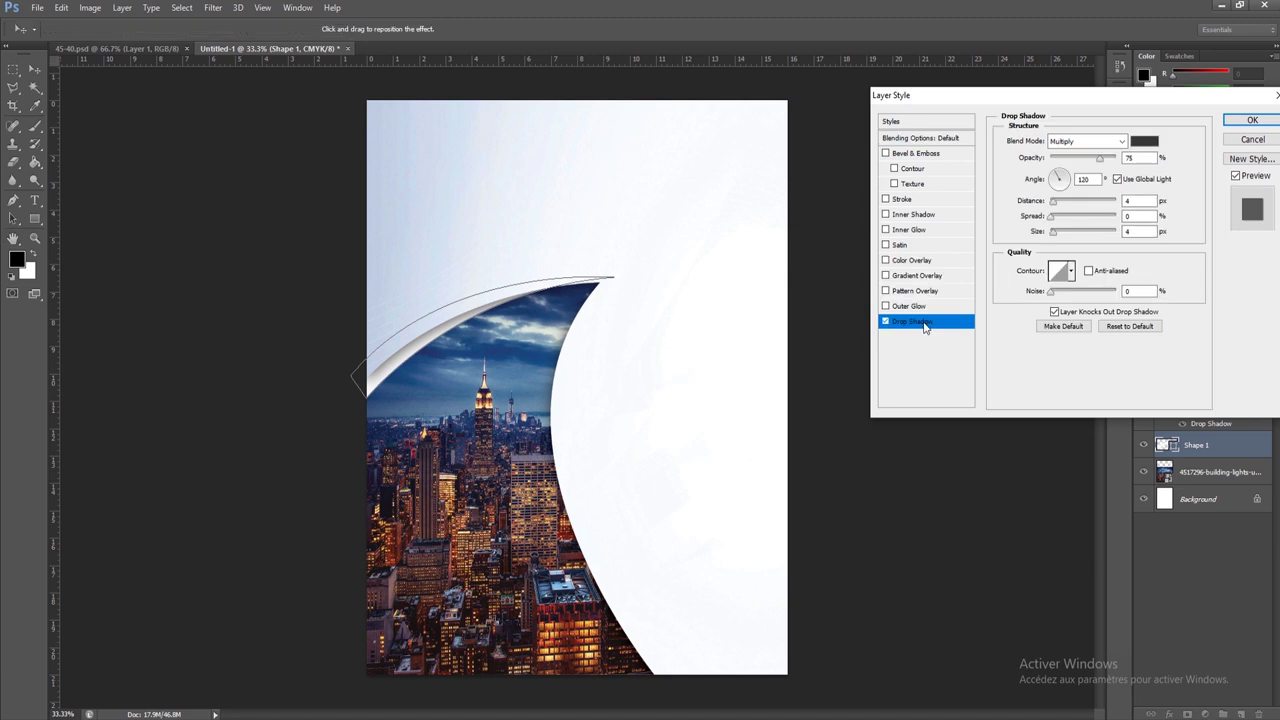
mouse_move(1052, 232)
mouse_down()
mouse_move(1071, 233)
mouse_move(1057, 216)
mouse_move(1069, 204)
mouse_up()
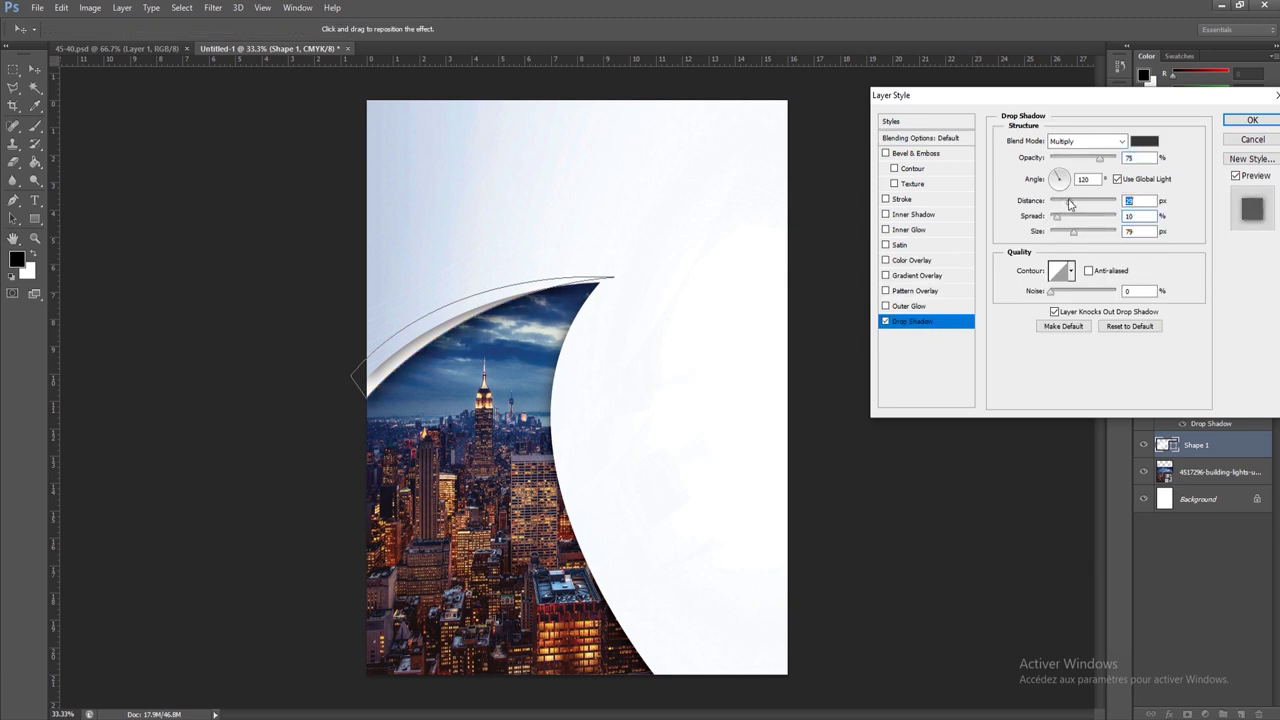
click(1251, 122)
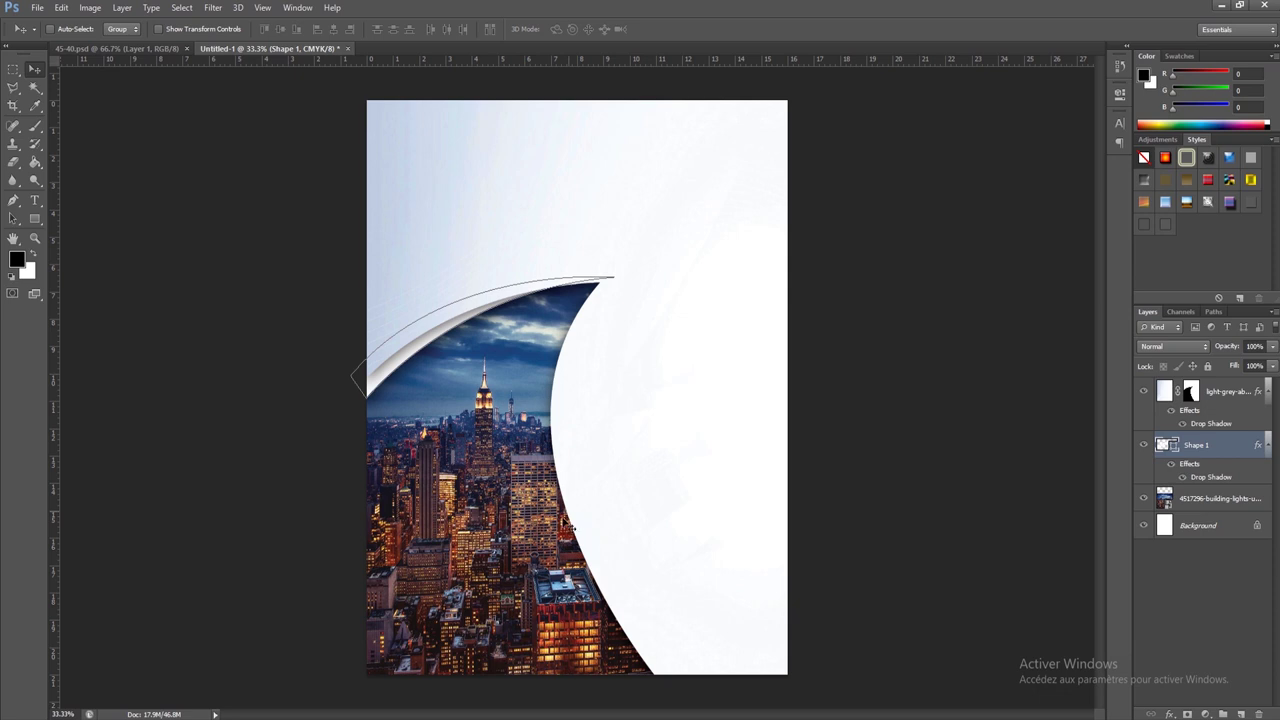
- Select the light-grey layer and drag the unnamed airplane image from File Explorer into the flyer
click(1233, 392)
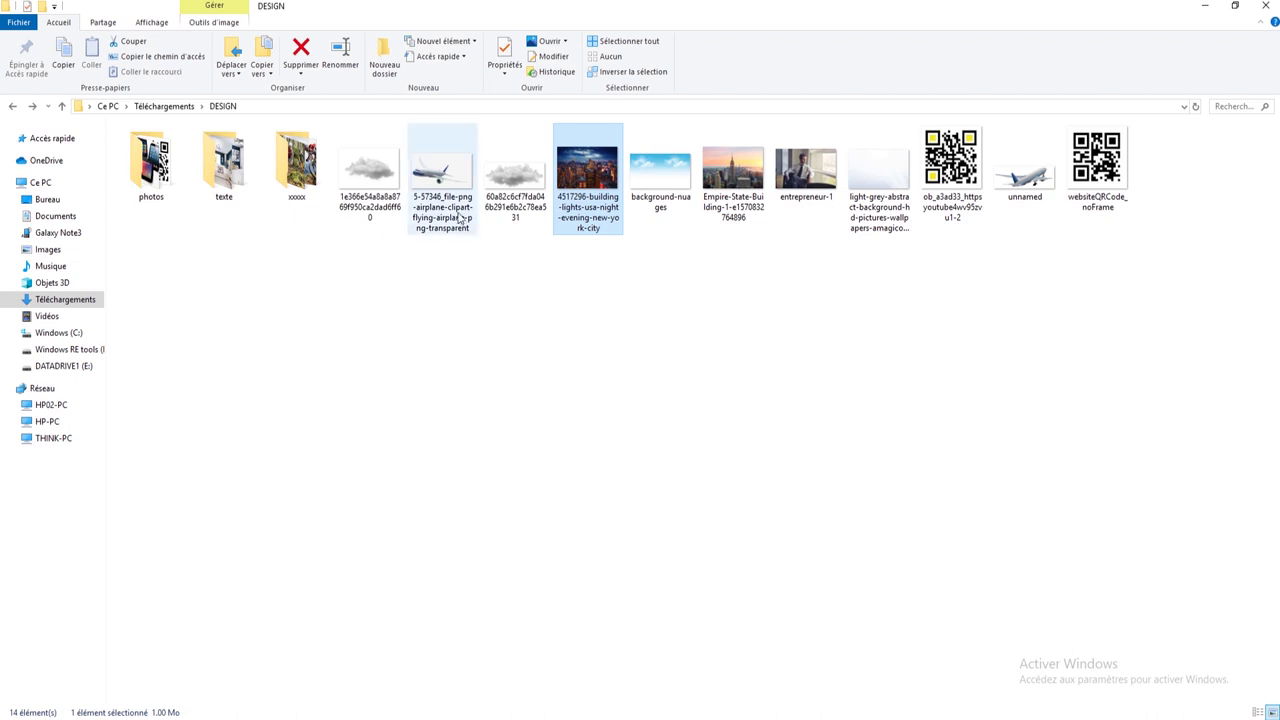
click(456, 198)
click(1029, 182)
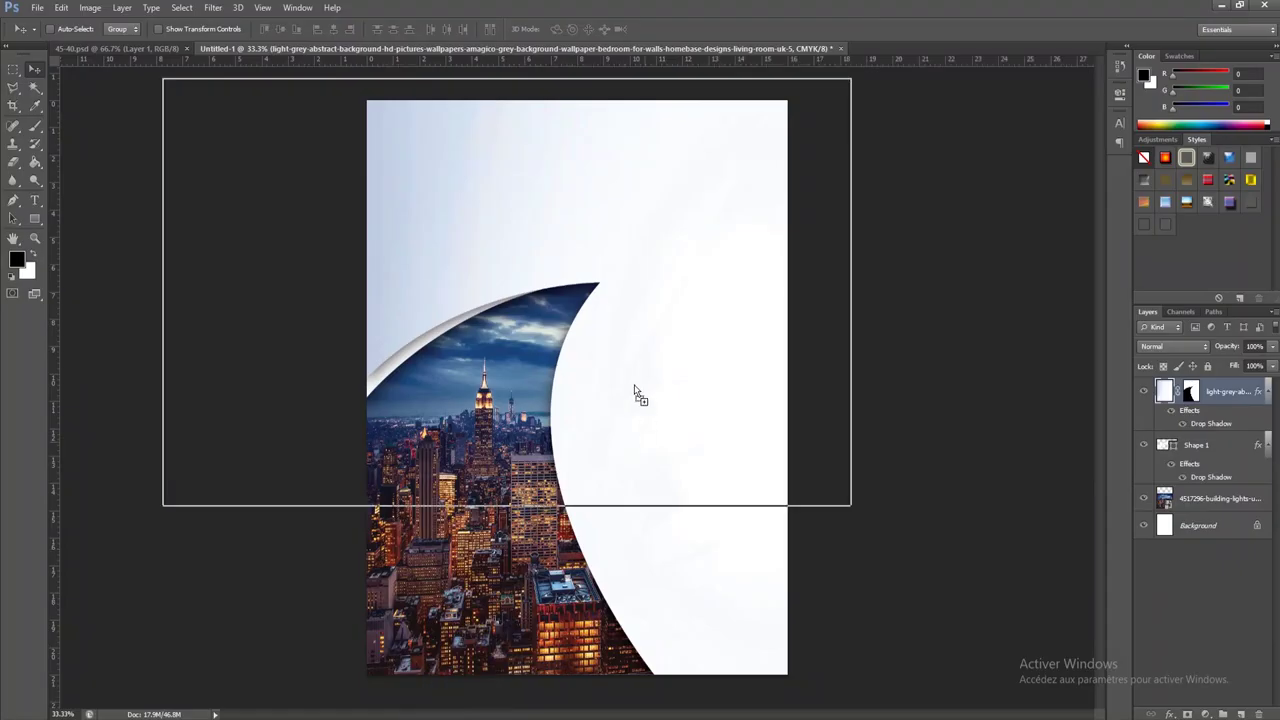
mouse_move(644, 452)
mouse_down()
mouse_move(626, 343)
mouse_move(631, 260)
mouse_up()
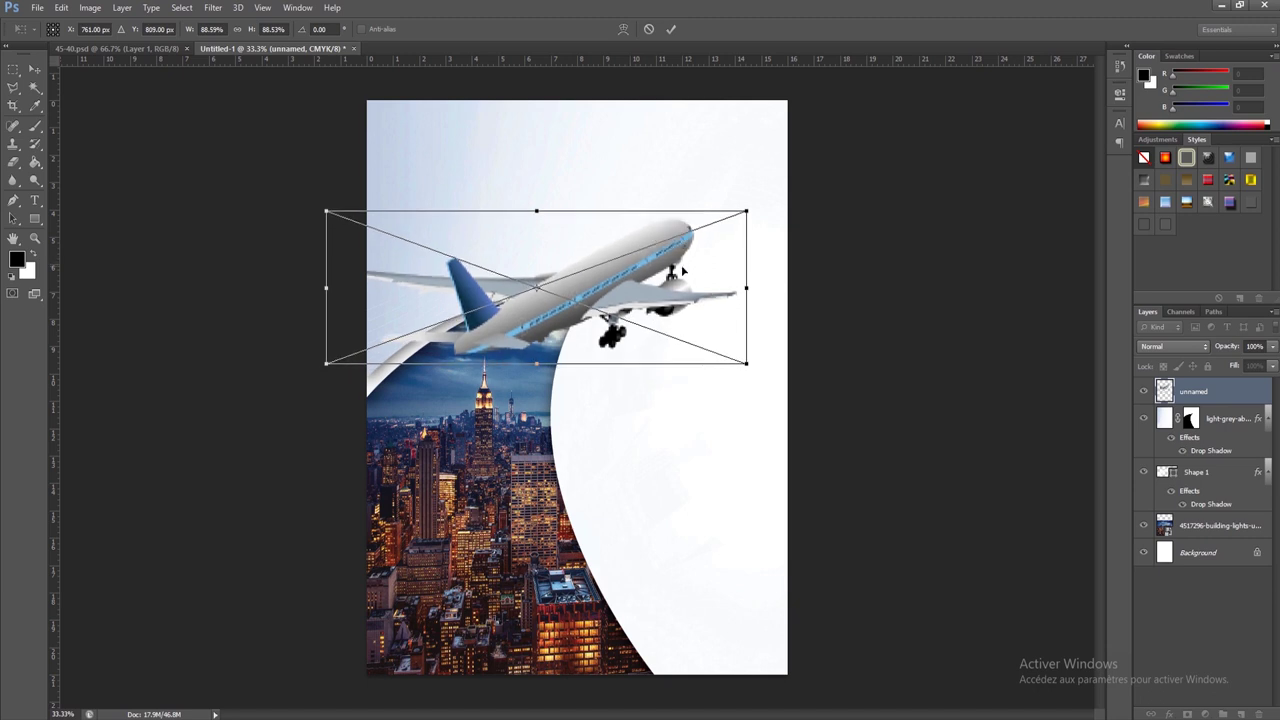
- Scale the airplane to about 77% and position it above the skyline
drag(735, 218, 731, 221)
drag(700, 229, 694, 231)
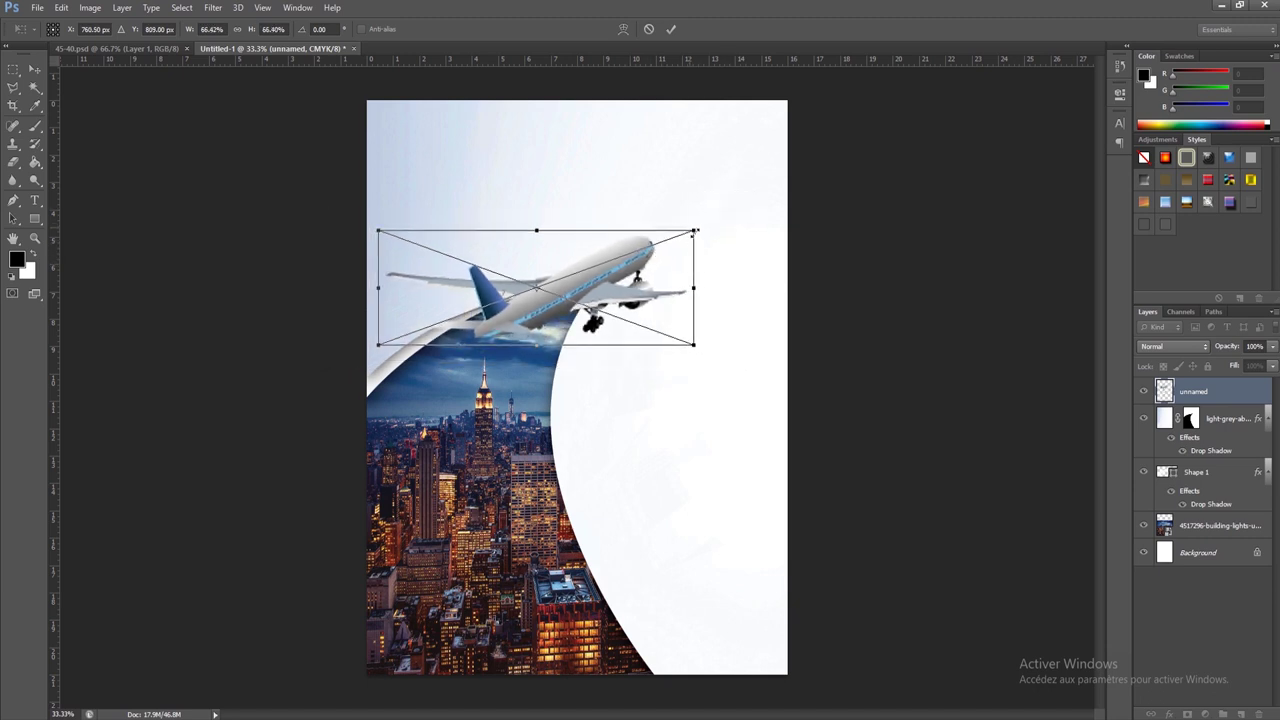
drag(700, 229, 751, 213)
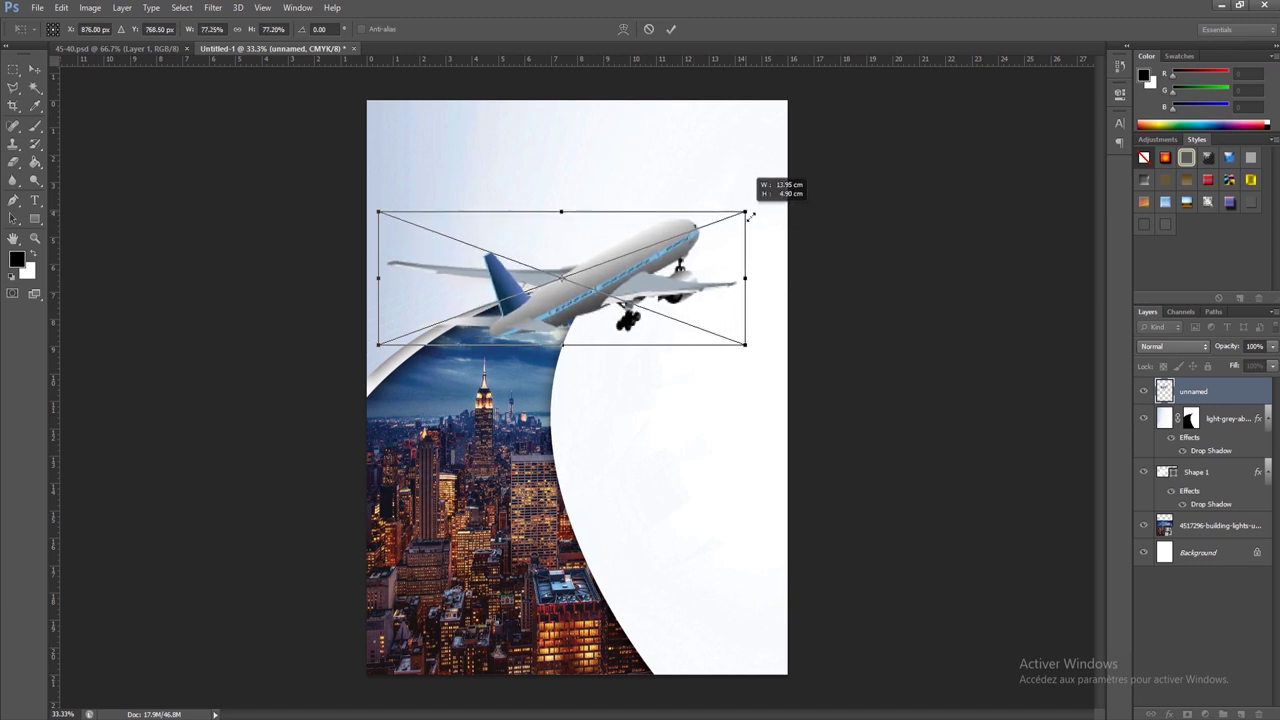
drag(656, 260, 645, 253)
key(Return)
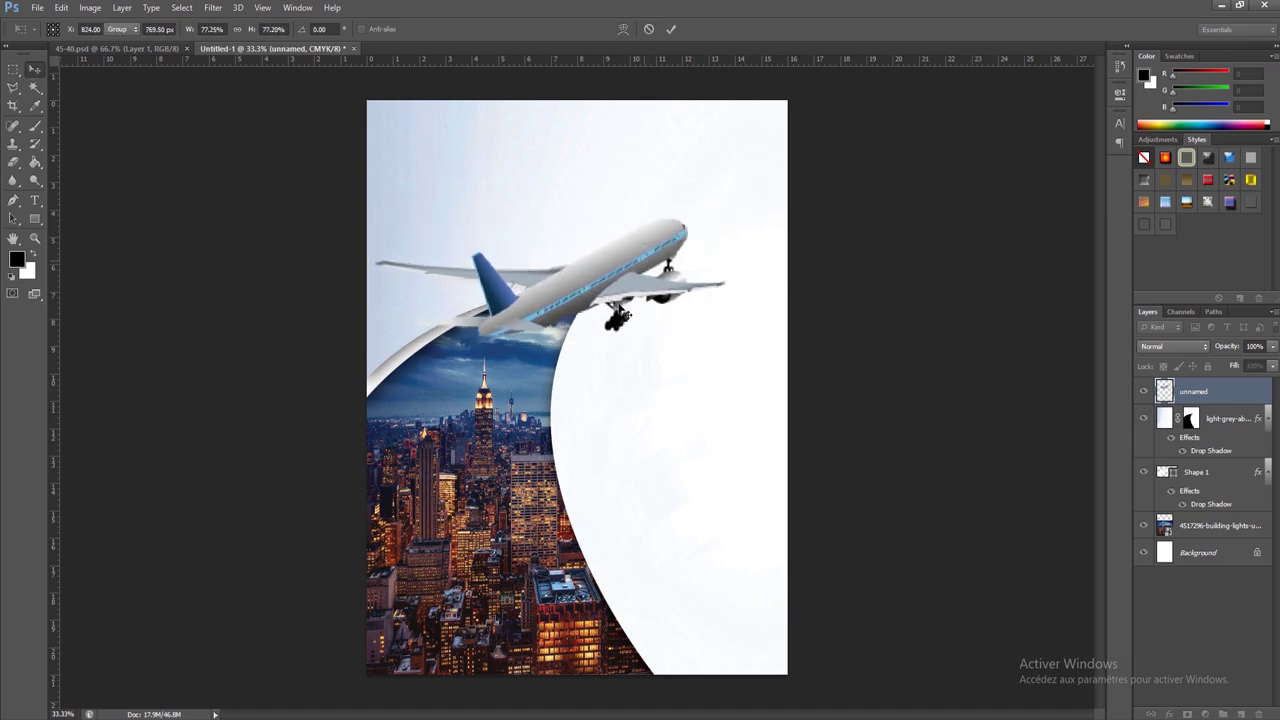
- Select the city photo layer and shrink it slightly
right_click(505, 455)
click(520, 461)
key(ctrl+t)
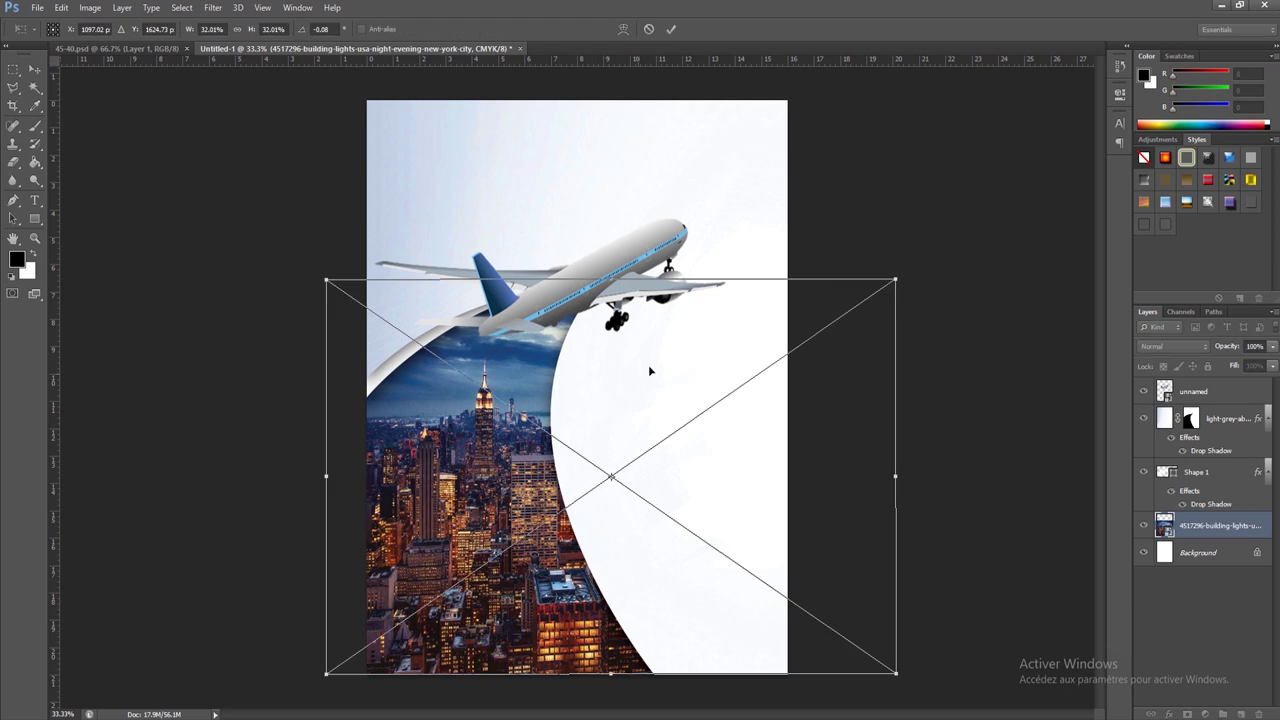
drag(895, 279, 882, 289)
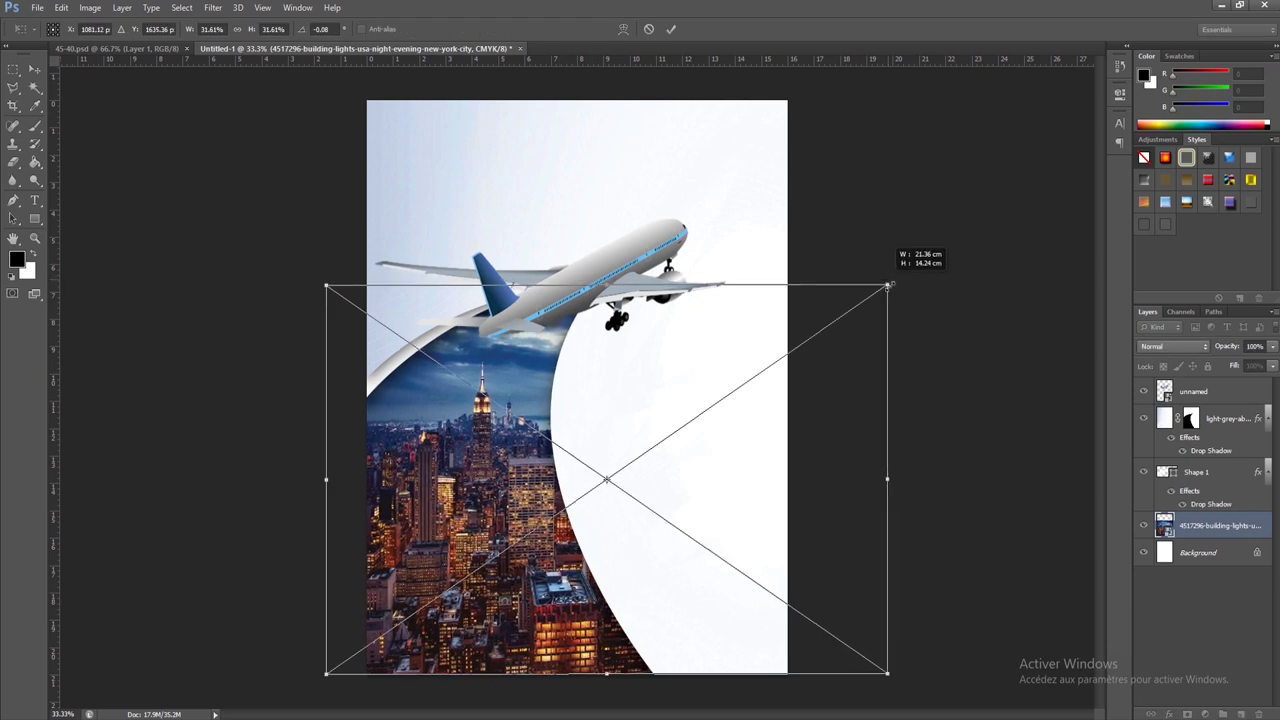
key(Return)
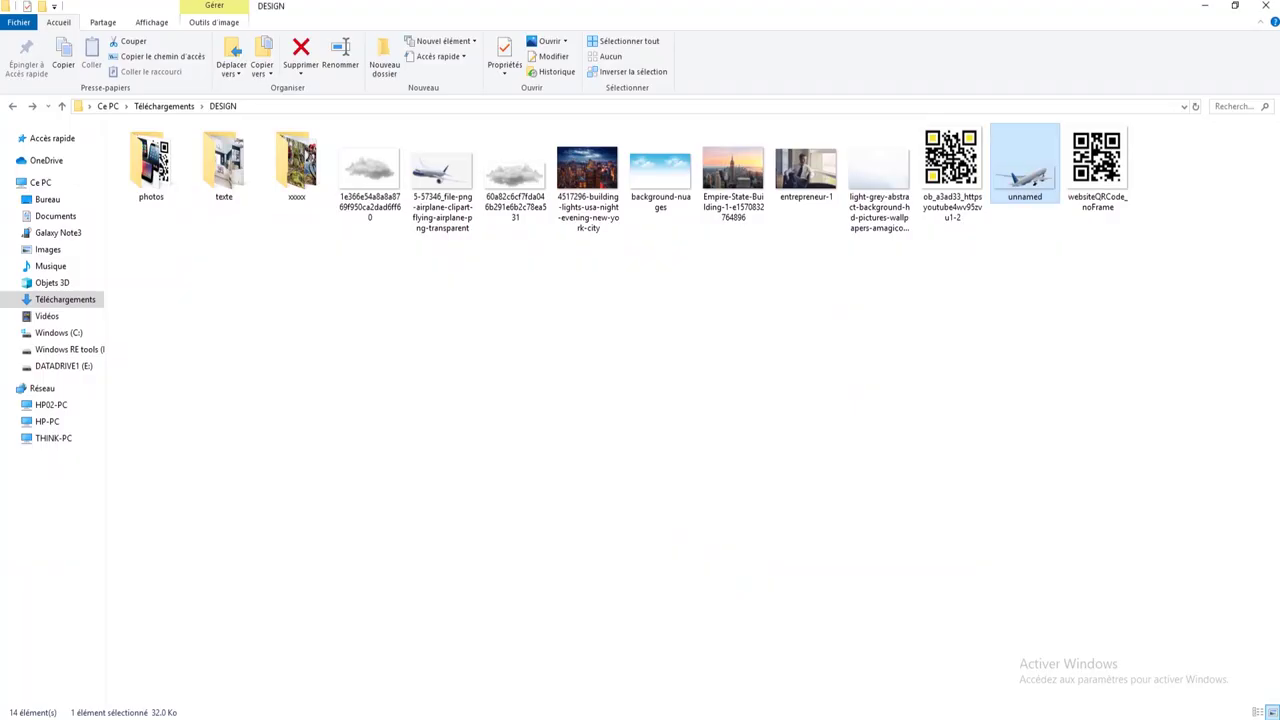
- Drag the cloud image from the DESIGN folder into the flyer
click(370, 172)
click(512, 180)
mouse_move(512, 180)
mouse_down()
mouse_move(612, 520)
mouse_move(655, 337)
mouse_up()
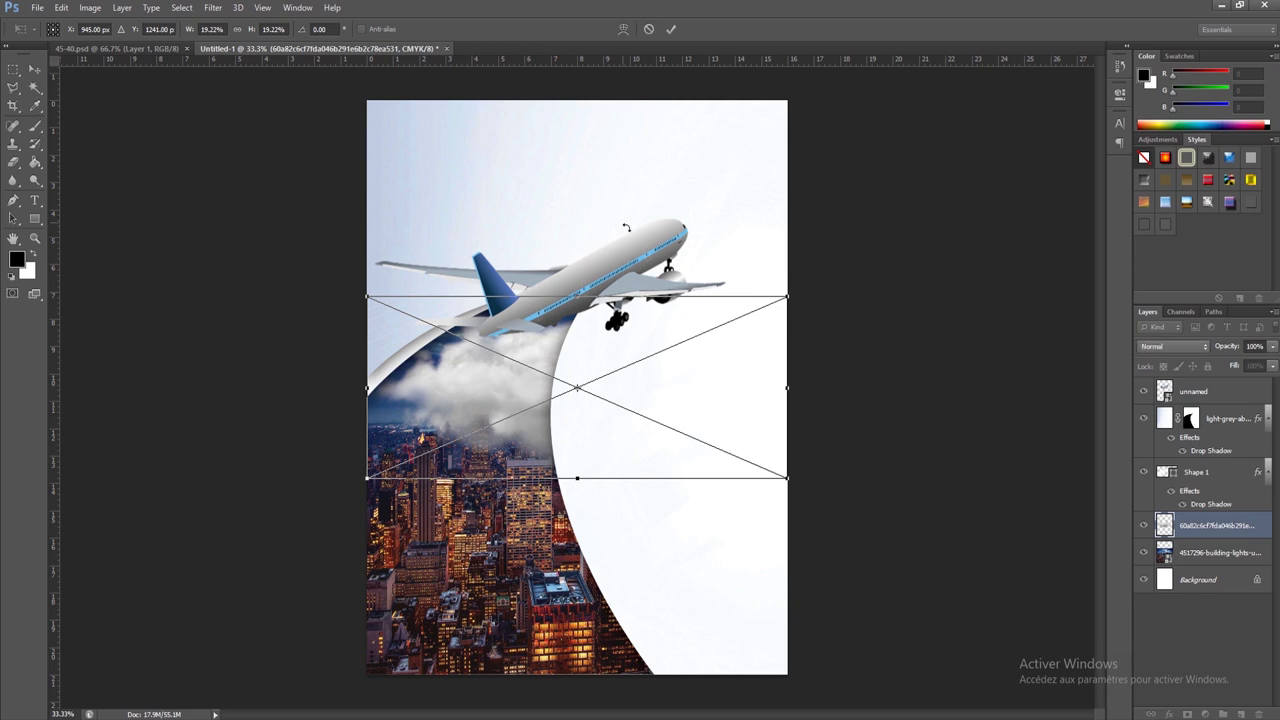
- Move the cloud layer to the top and shrink the cloud into the upper-left sky
double_click(683, 406)
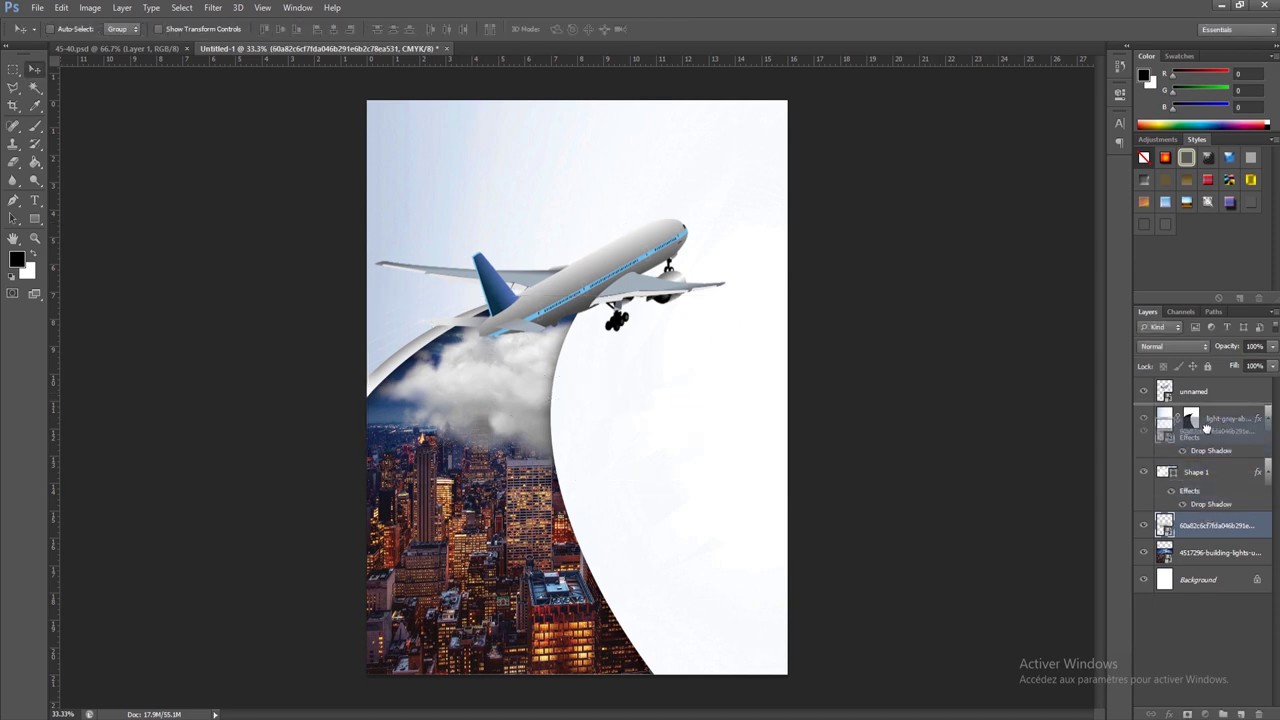
drag(1203, 392, 1203, 386)
drag(445, 368, 395, 168)
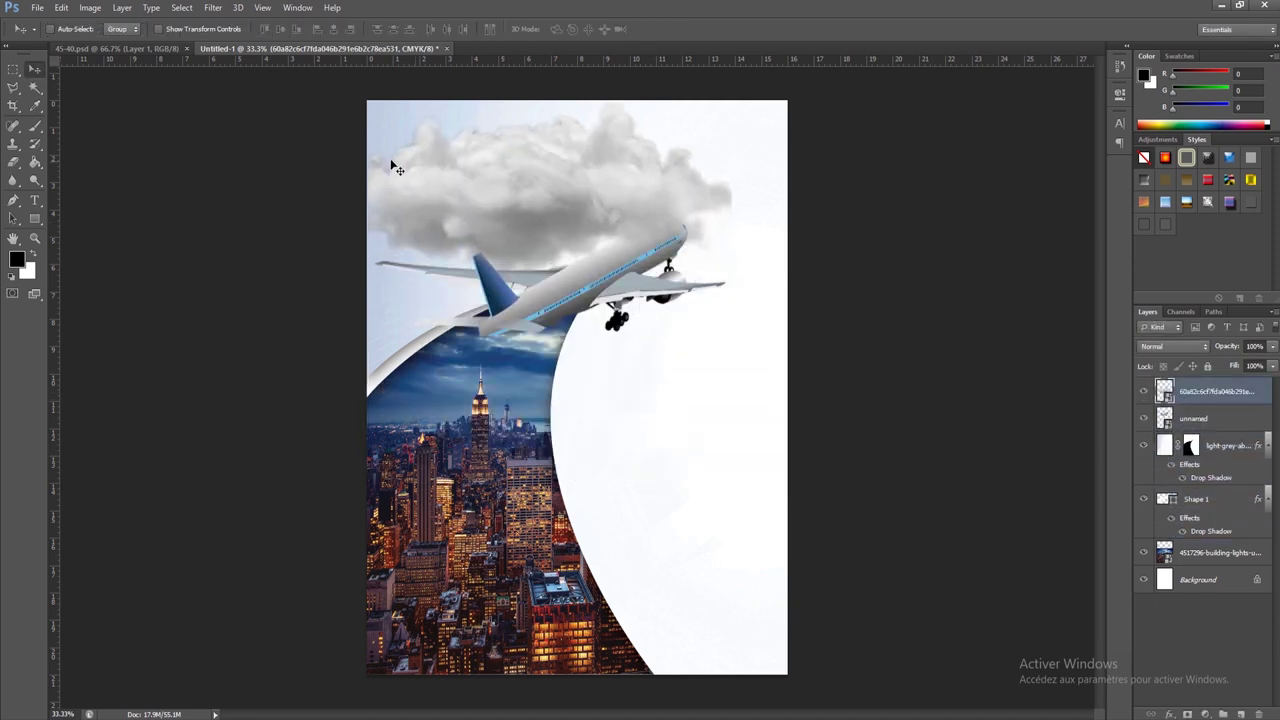
click(61, 7)
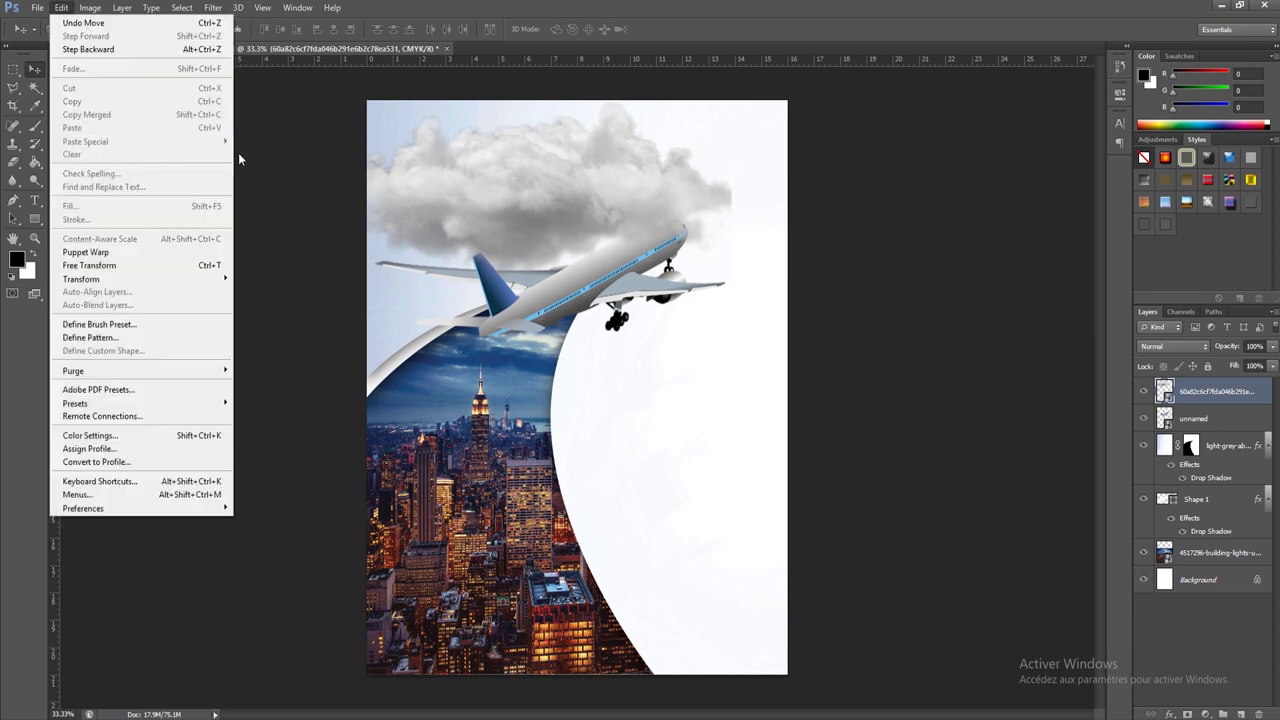
click(200, 265)
mouse_move(740, 101)
mouse_down()
mouse_move(446, 229)
mouse_move(495, 155)
mouse_up()
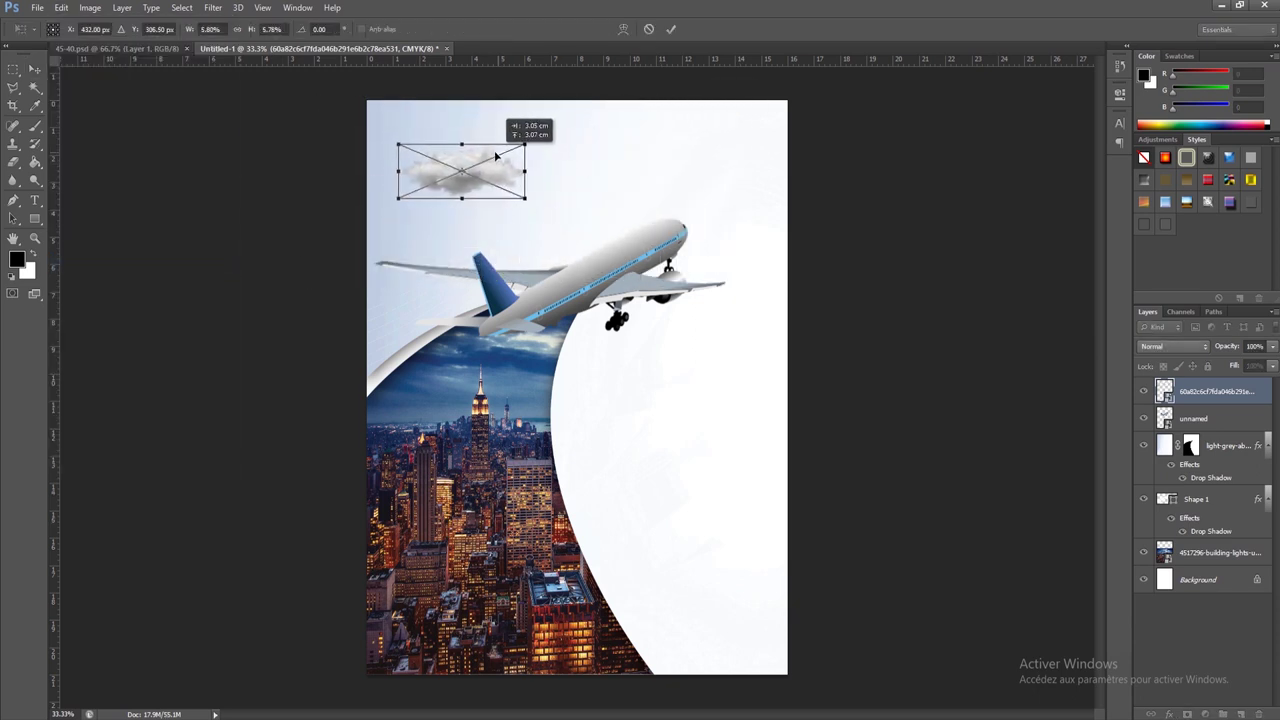
mouse_move(520, 147)
mouse_down()
mouse_move(594, 109)
mouse_move(530, 170)
mouse_move(548, 152)
mouse_up()
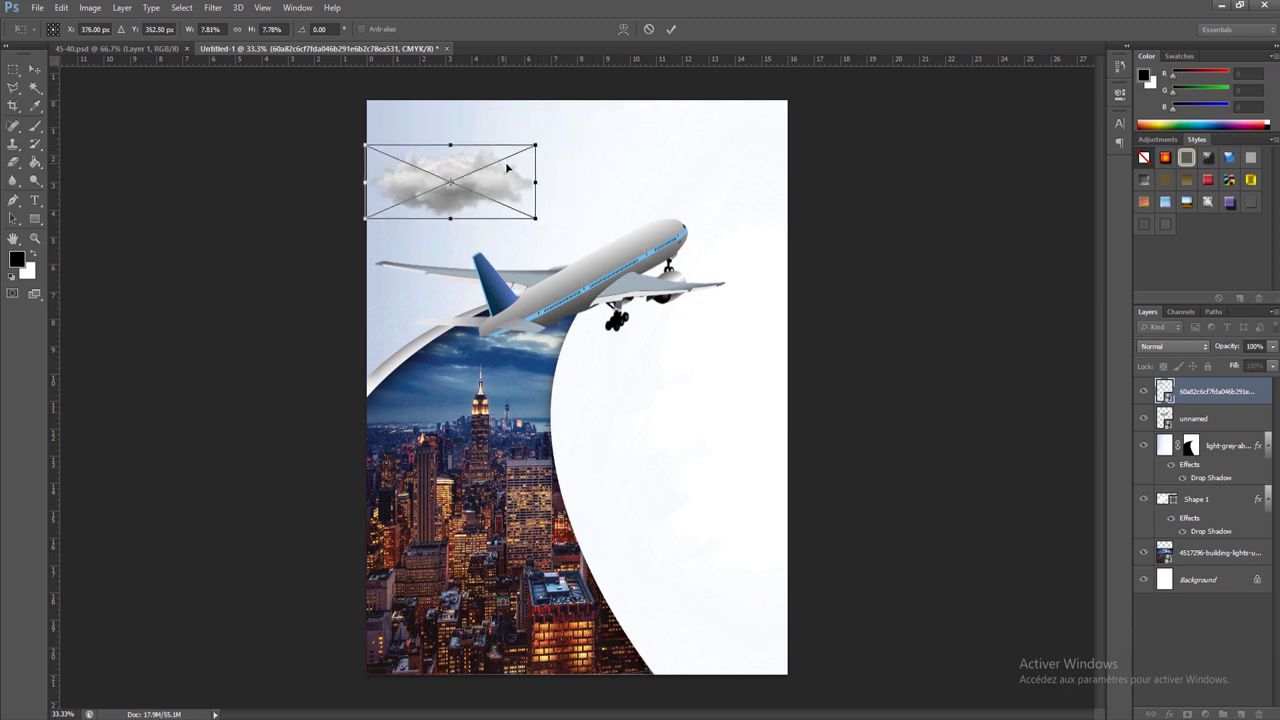
key(Return)
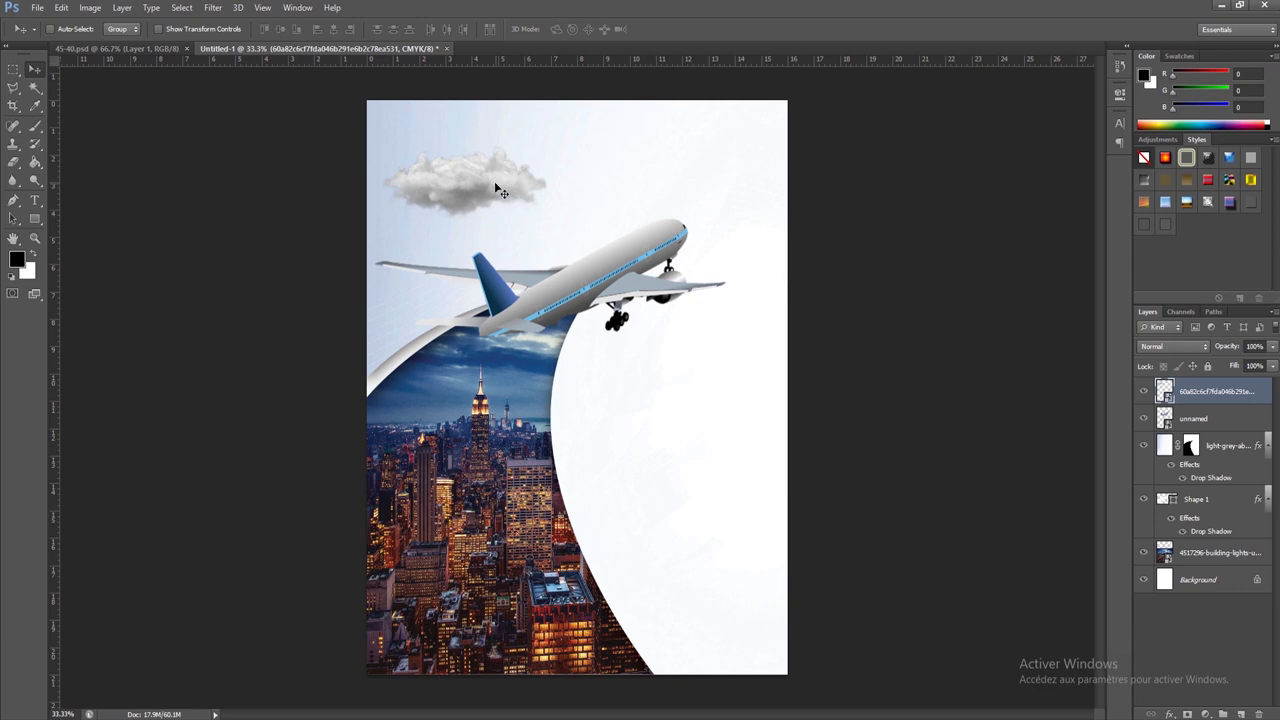
- Duplicate the upper-left cloud and shrink the copy
key(ctrl+j)
key(ctrl+t)
mouse_move(601, 143)
mouse_down()
mouse_move(562, 168)
mouse_move(514, 166)
mouse_move(551, 217)
mouse_move(543, 210)
mouse_move(577, 229)
mouse_up()
key(Return)
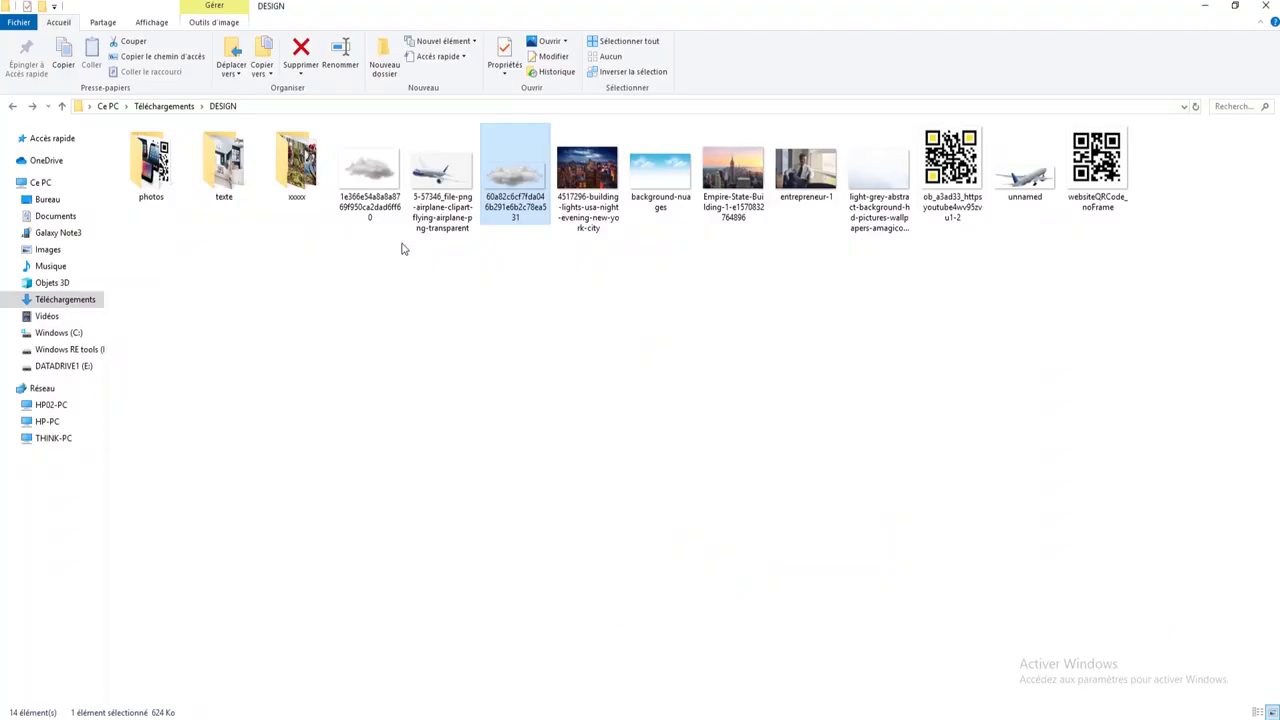
- Place the second cloud image and shrink it beside the airplane's wing
drag(369, 170, 447, 707)
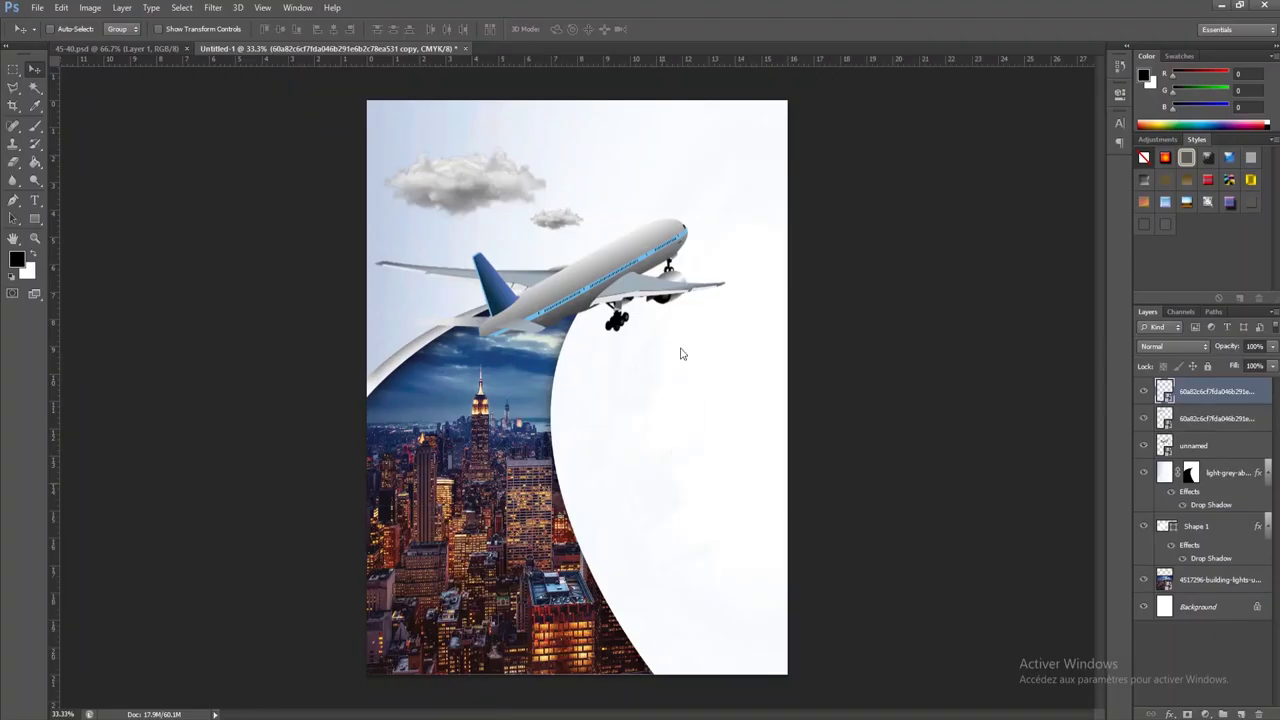
drag(447, 707, 620, 420)
drag(657, 350, 709, 350)
drag(768, 300, 648, 372)
drag(632, 425, 760, 350)
key(Return)
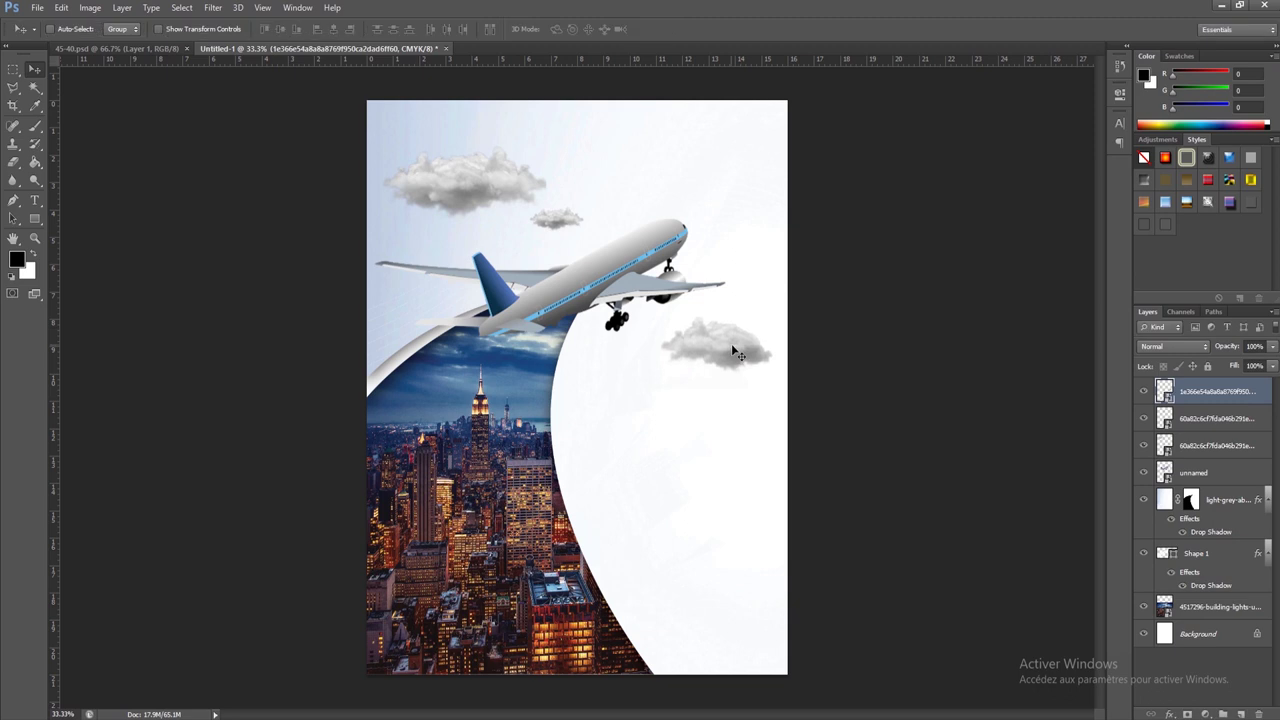
- Move a cloud to the upper-right sky, flip it horizontally, and shrink it slightly
drag(737, 348, 738, 178)
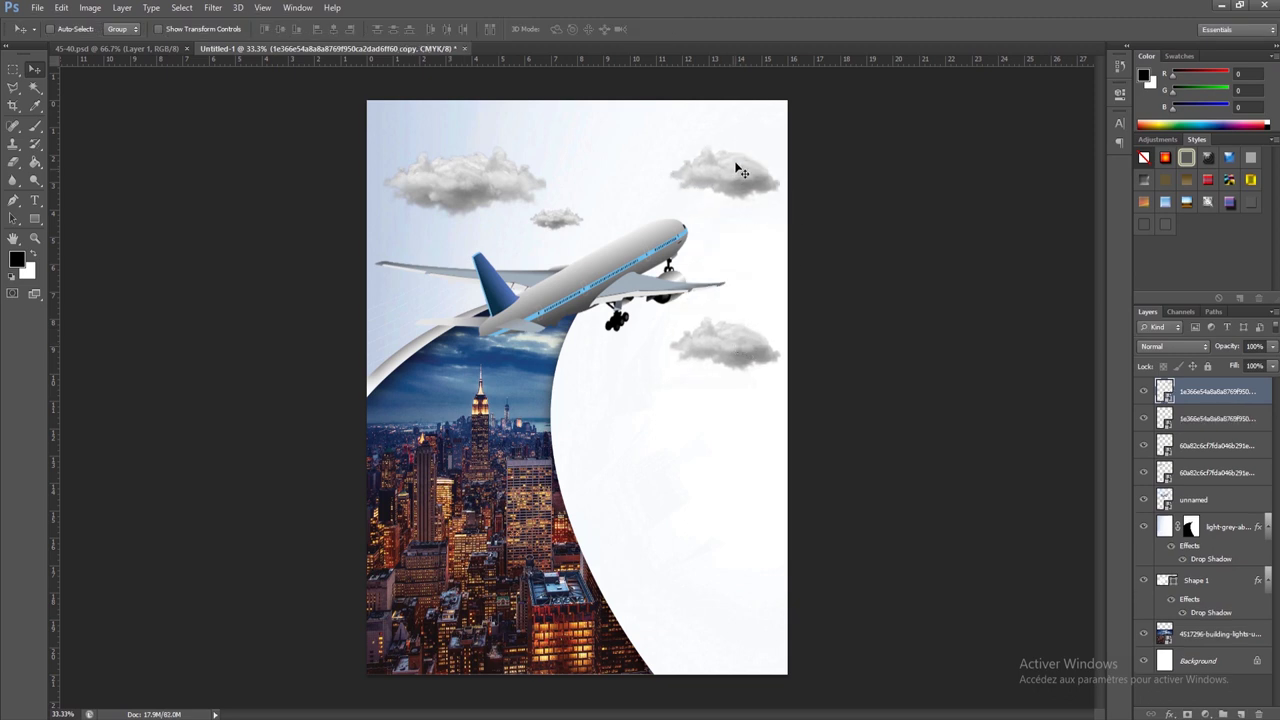
key(ctrl+t)
right_click(738, 168)
click(790, 358)
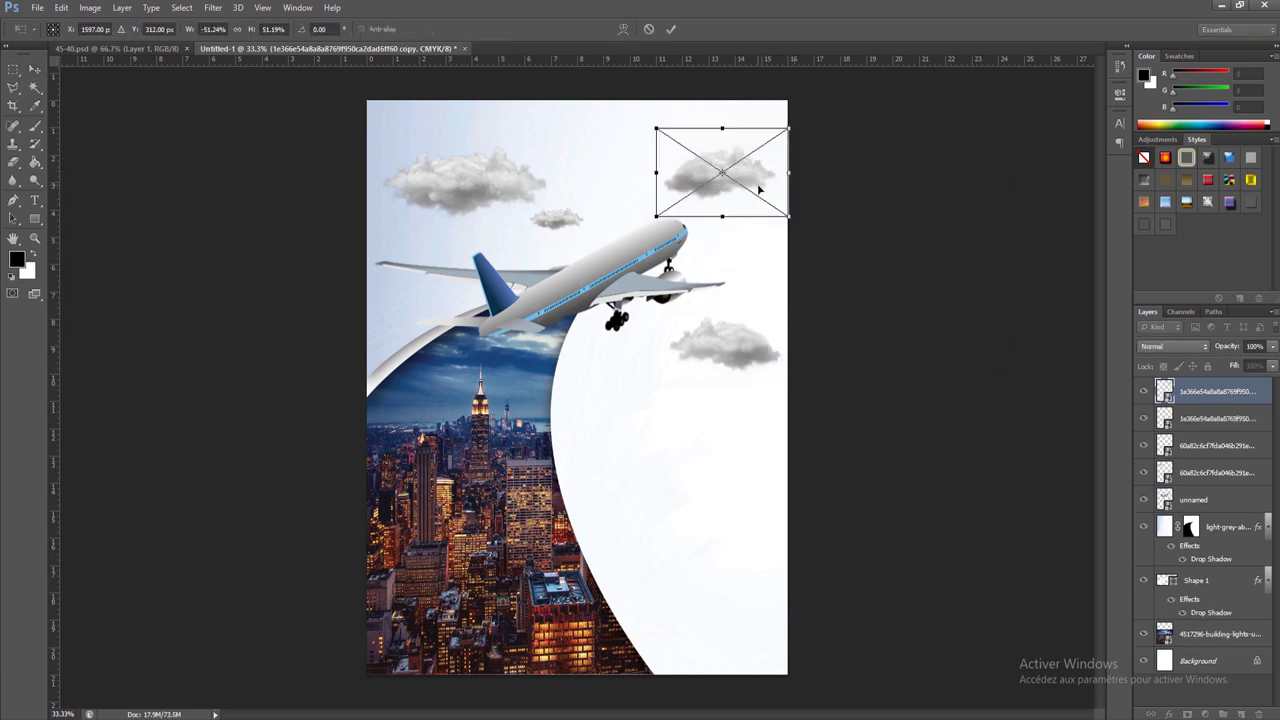
key(Return)
key(ctrl+t)
drag(789, 127, 783, 135)
key(Return)
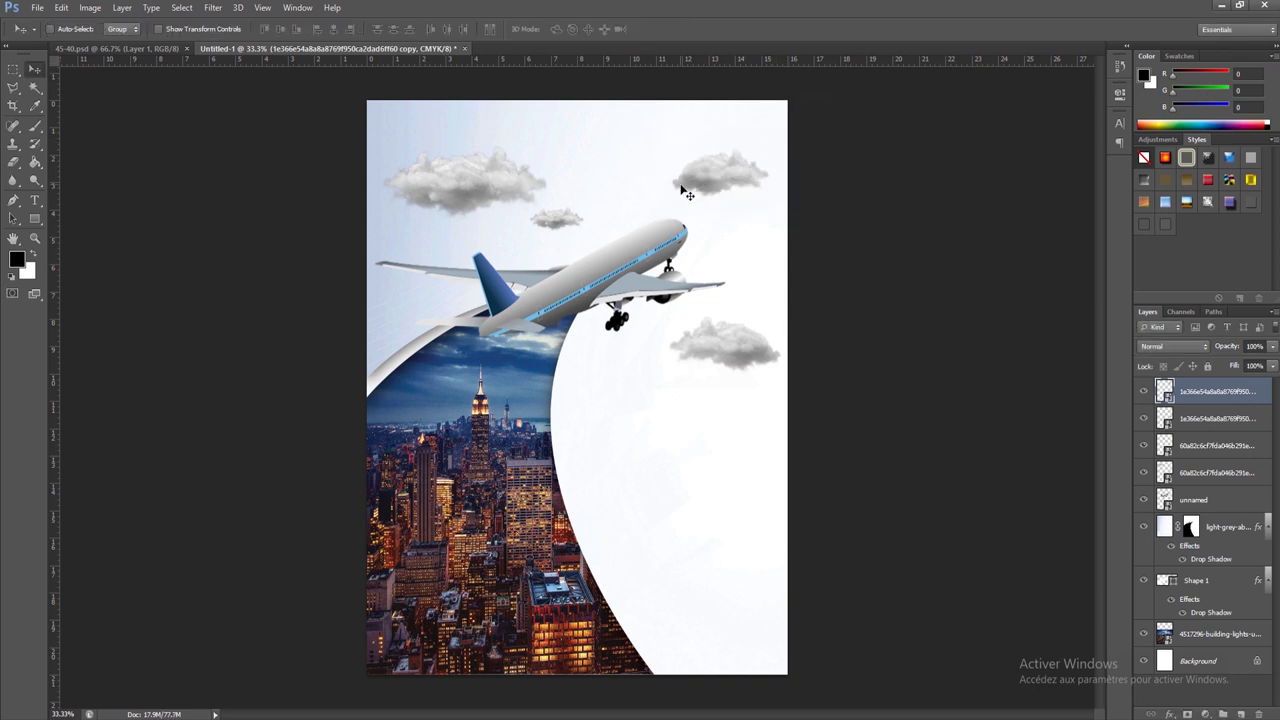
- Shrink the other cloud copy to about a quarter size, right of the plane's nose
right_click(707, 341)
click(705, 354)
drag(740, 358, 745, 245)
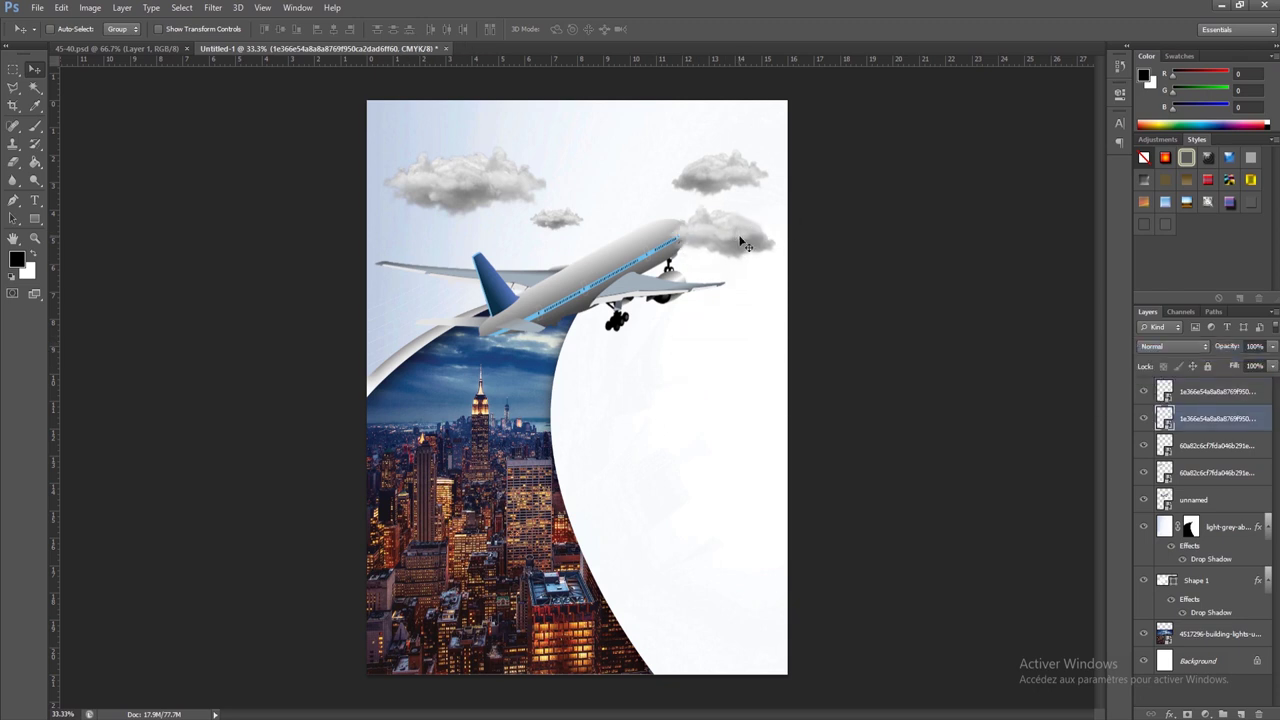
key(ctrl+t)
drag(650, 186, 716, 231)
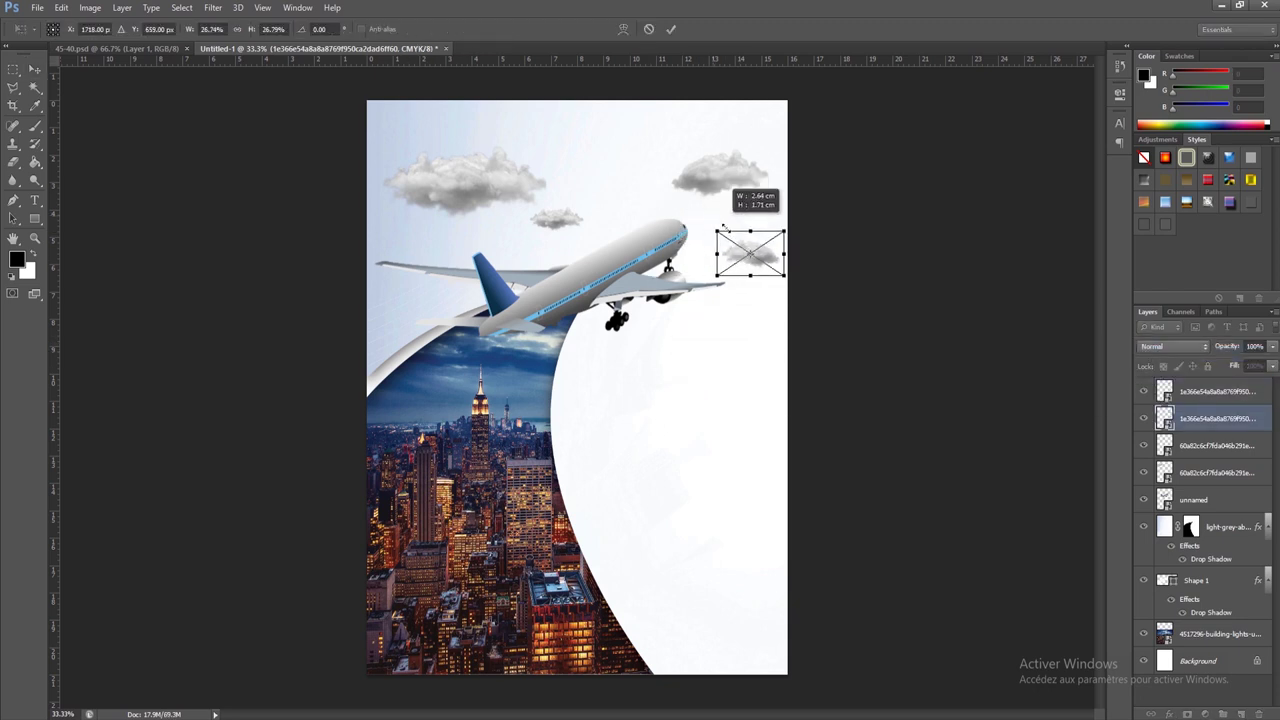
key(Return)
drag(776, 264, 767, 233)
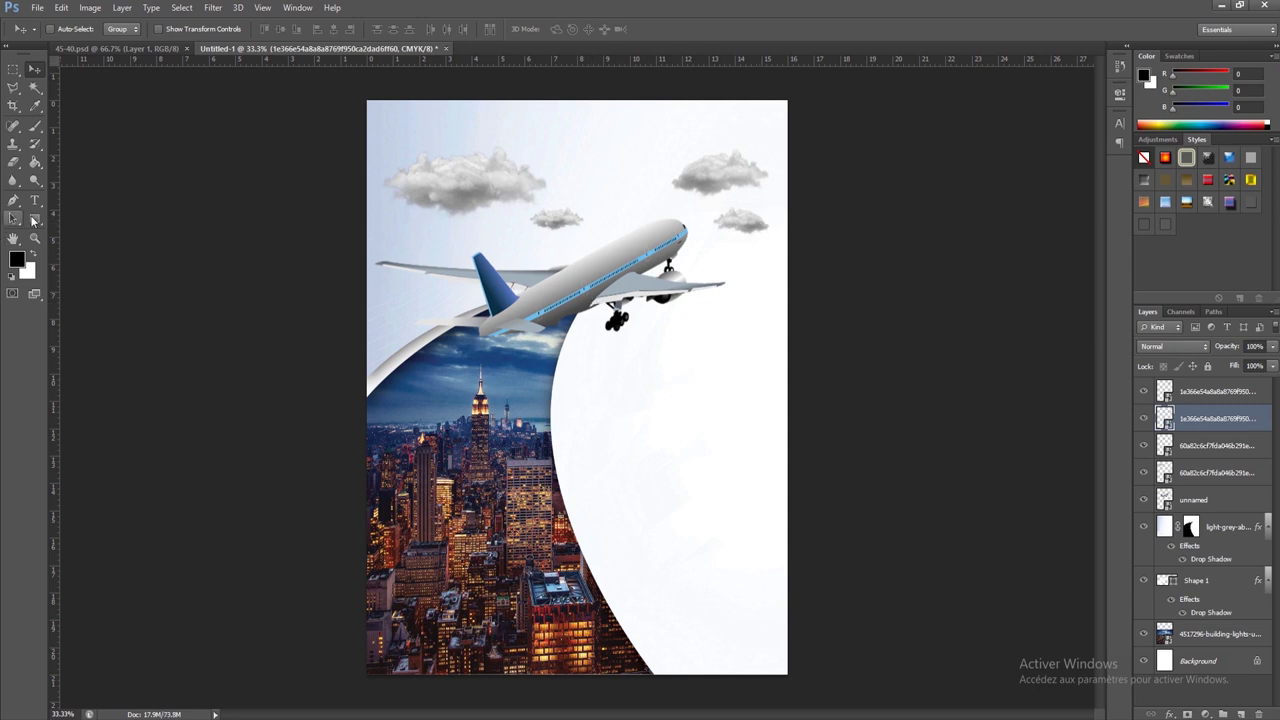
click(35, 218)
- Draw a circle below the plane's wing and fill it bright red
click(70, 240)
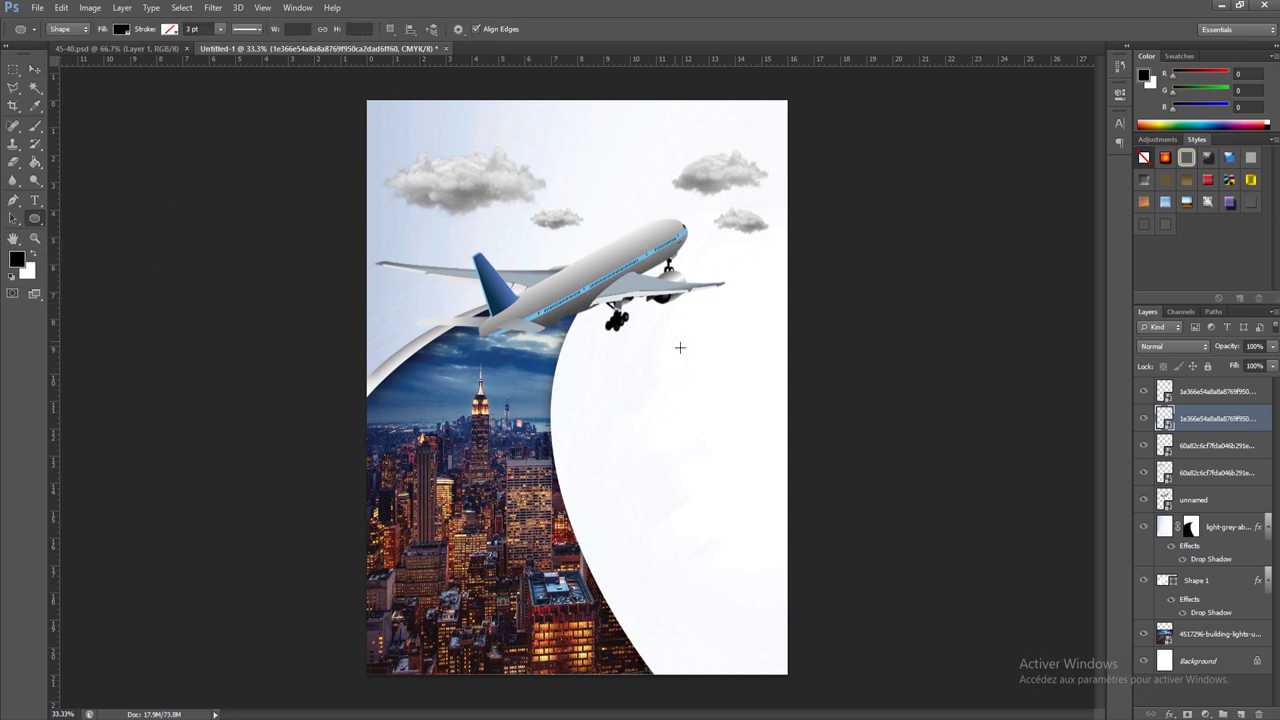
drag(673, 322, 715, 358)
double_click(1168, 418)
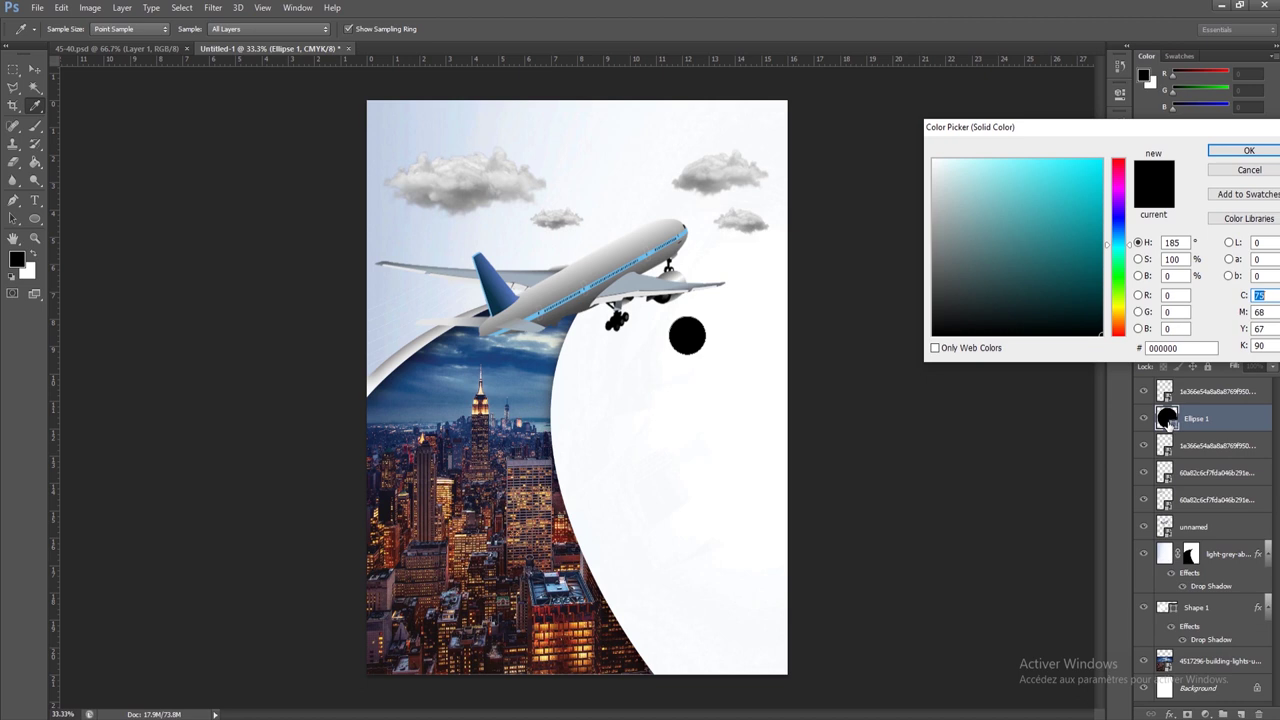
click(1120, 332)
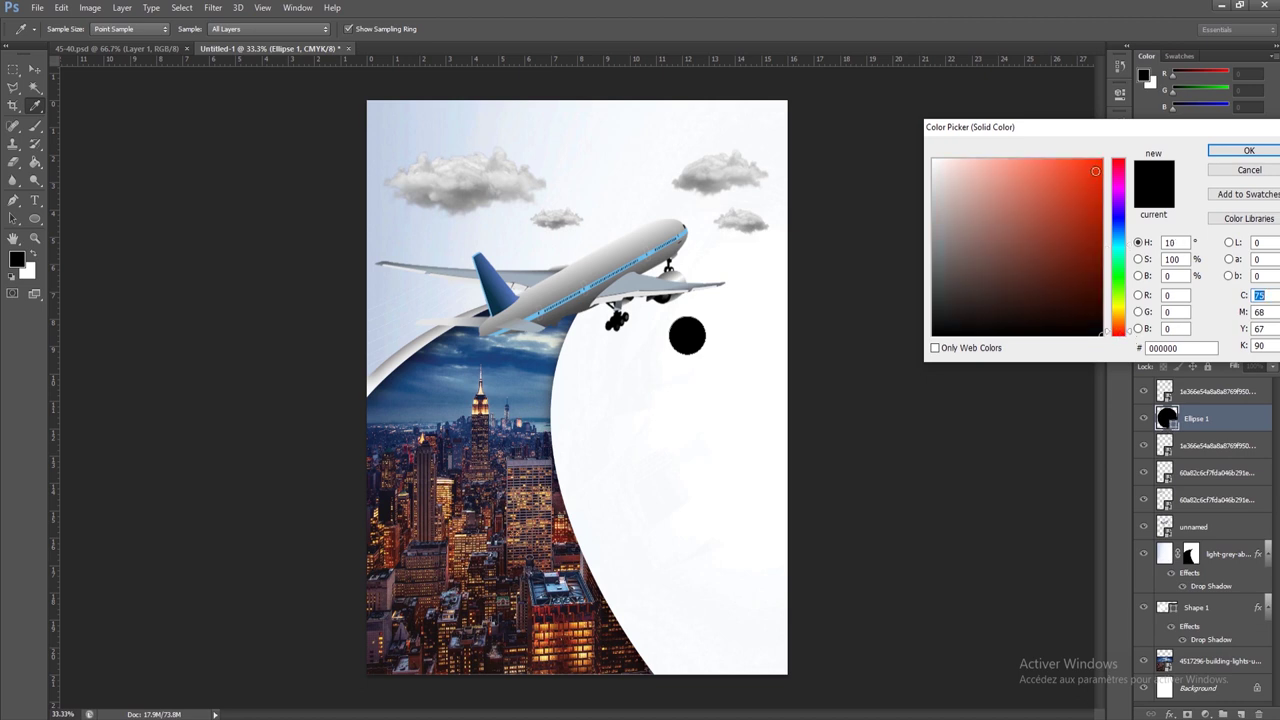
click(1093, 169)
click(1252, 152)
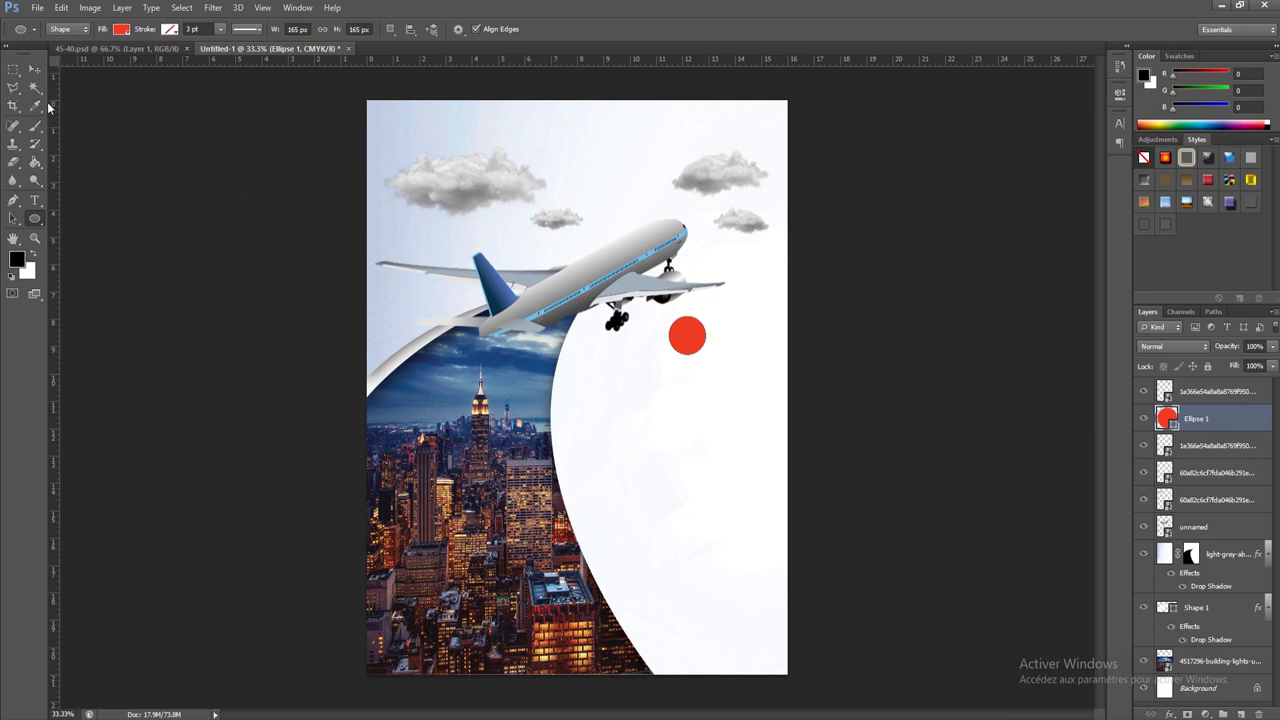
- Duplicate the circle downward into an evenly spaced, slightly smaller column, then select the Word paragraph
key(v)
drag(707, 343, 707, 438)
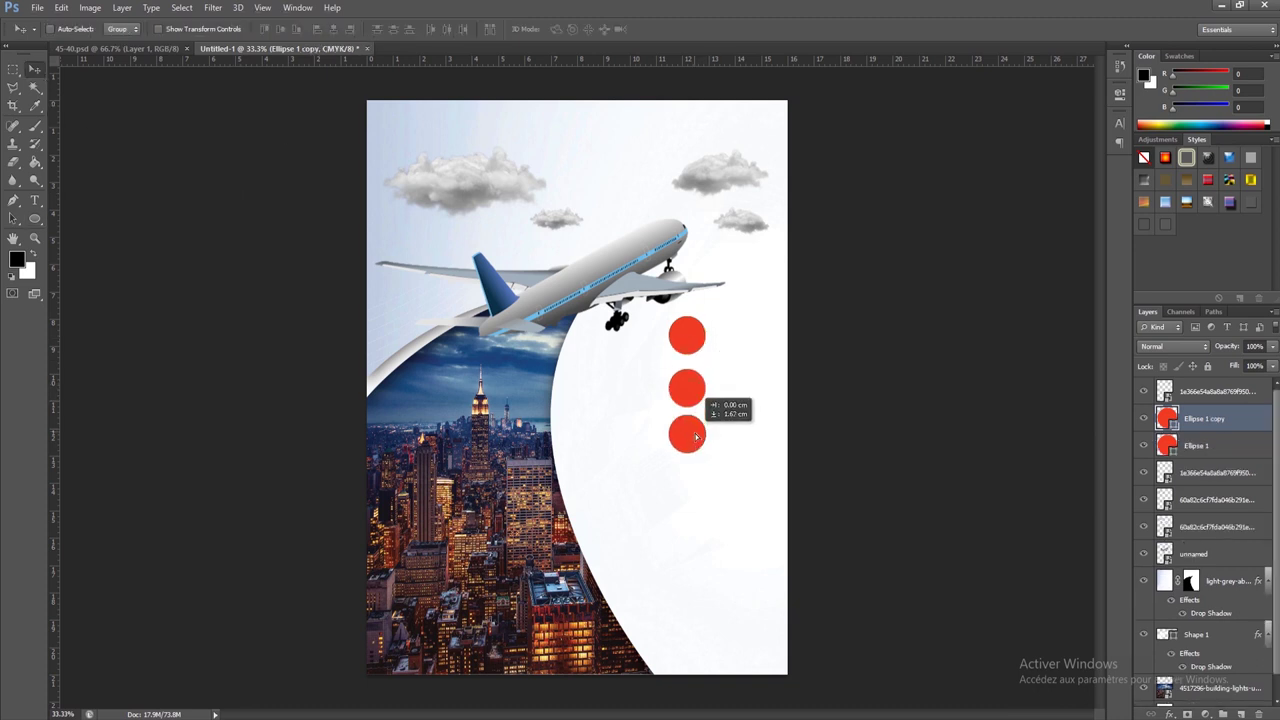
shift+click(1200, 472)
click(392, 30)
click(61, 7)
click(208, 265)
mouse_move(706, 453)
mouse_down()
mouse_move(697, 420)
mouse_move(687, 448)
mouse_up()
key(Return)
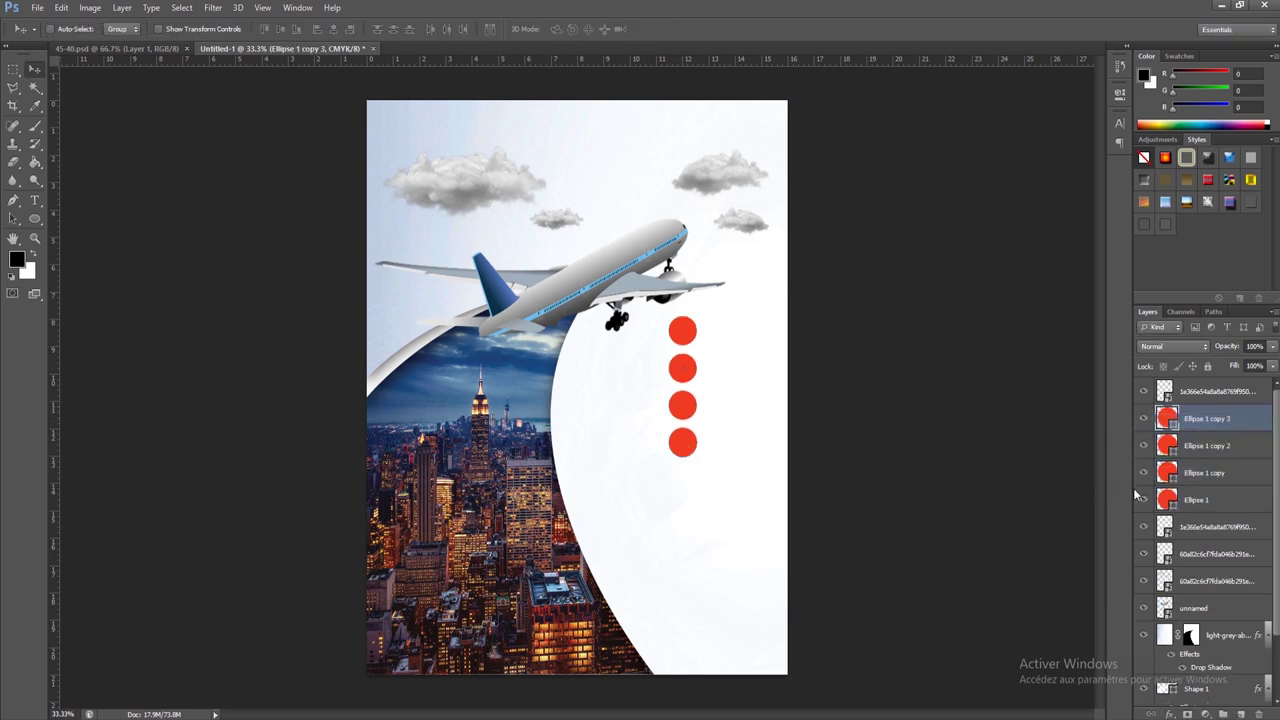
shift+click(1199, 502)
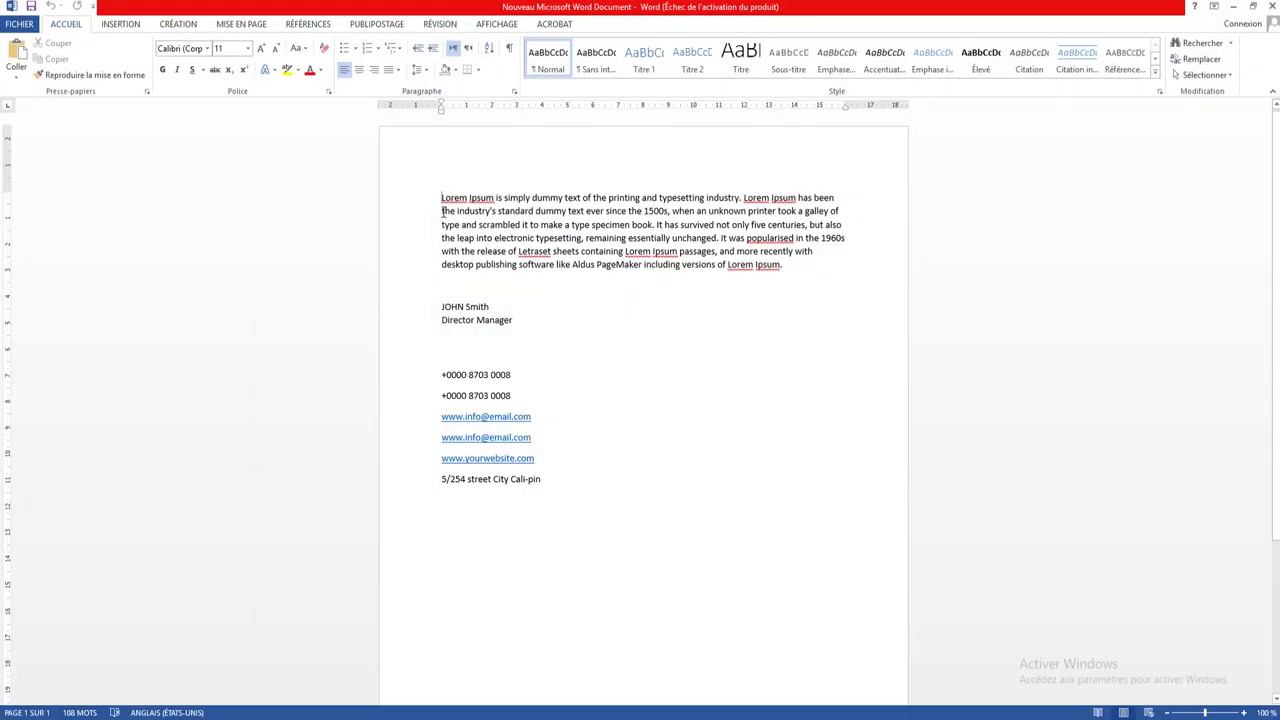
drag(442, 197, 628, 215)
- Paste the copied Word paragraph into a new 8 pt text box beside the red circles
click(55, 58)
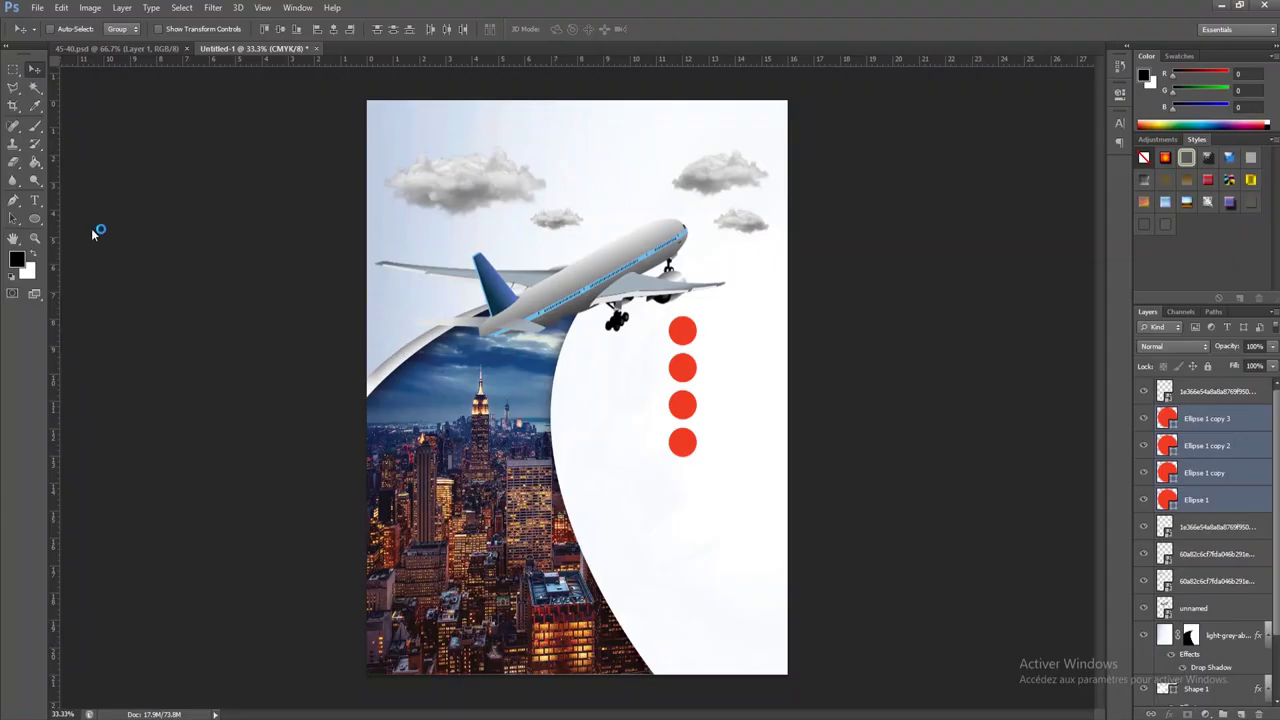
click(31, 206)
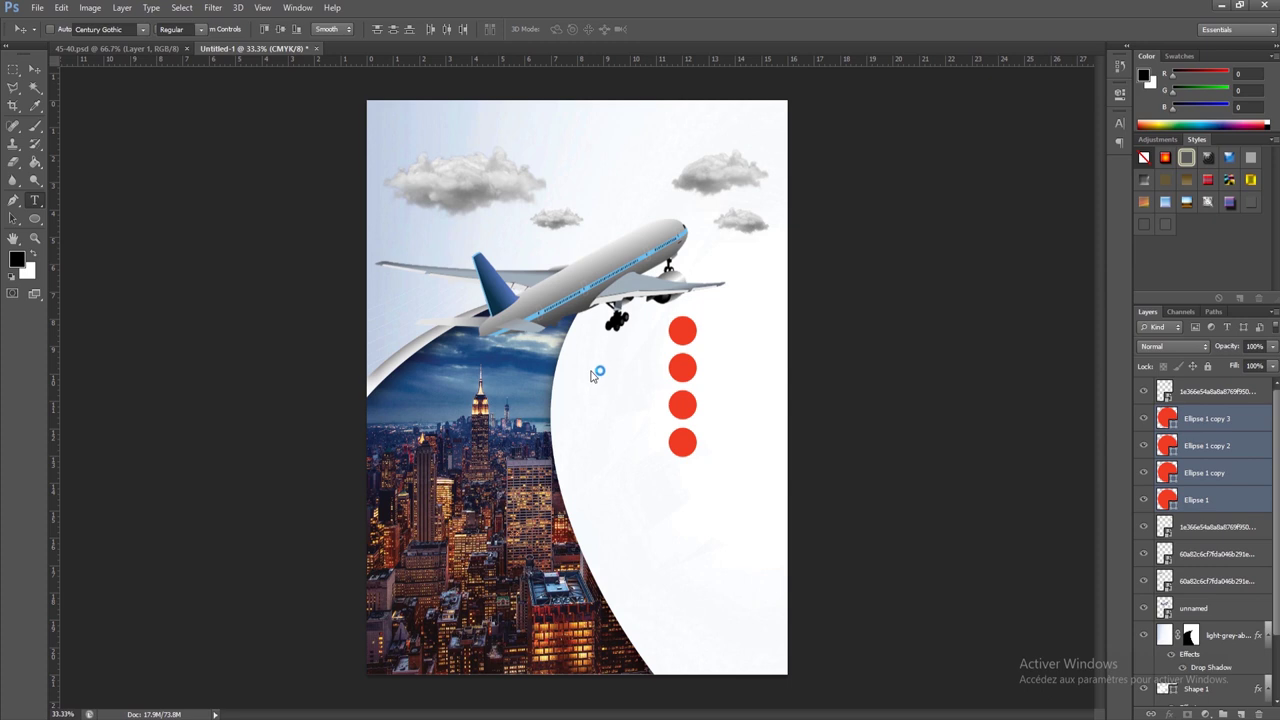
mouse_move(566, 352)
mouse_down()
mouse_move(714, 374)
mouse_move(774, 401)
mouse_up()
click(279, 29)
click(262, 74)
right_click(647, 378)
click(679, 437)
- Tighten the letter spacing of the pasted text and turn off All Caps
key(ctrl+a)
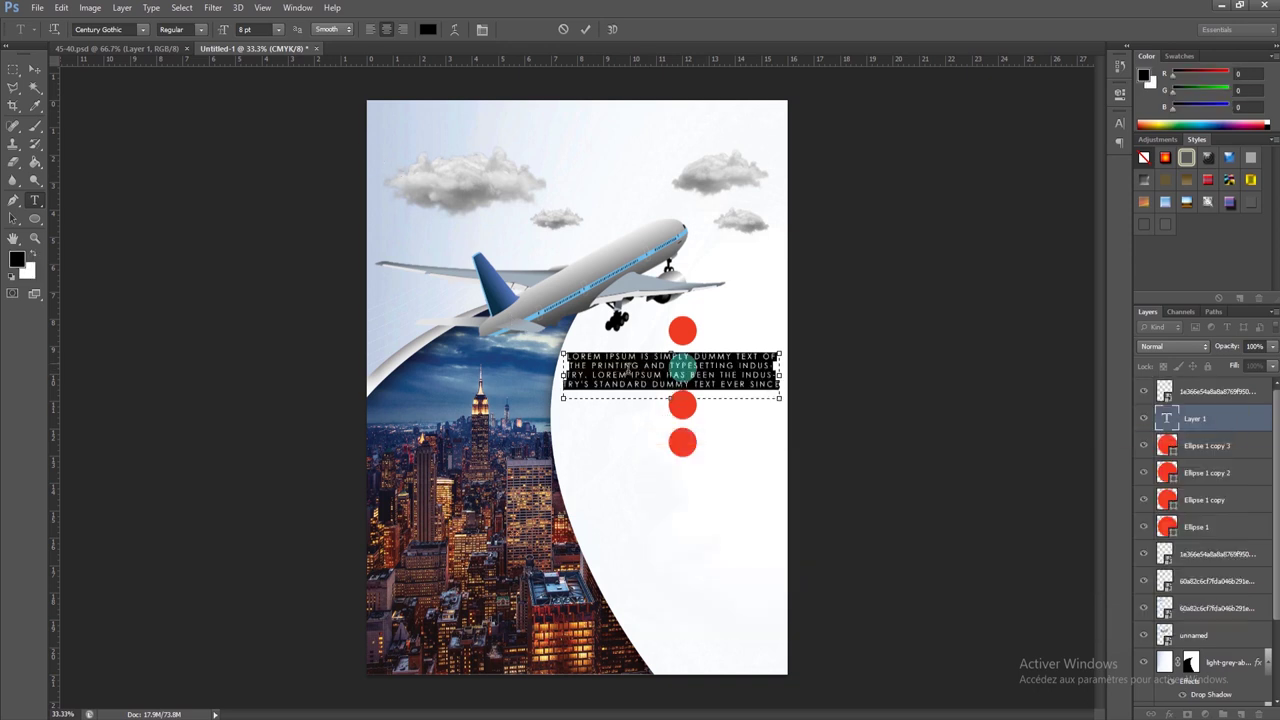
click(482, 29)
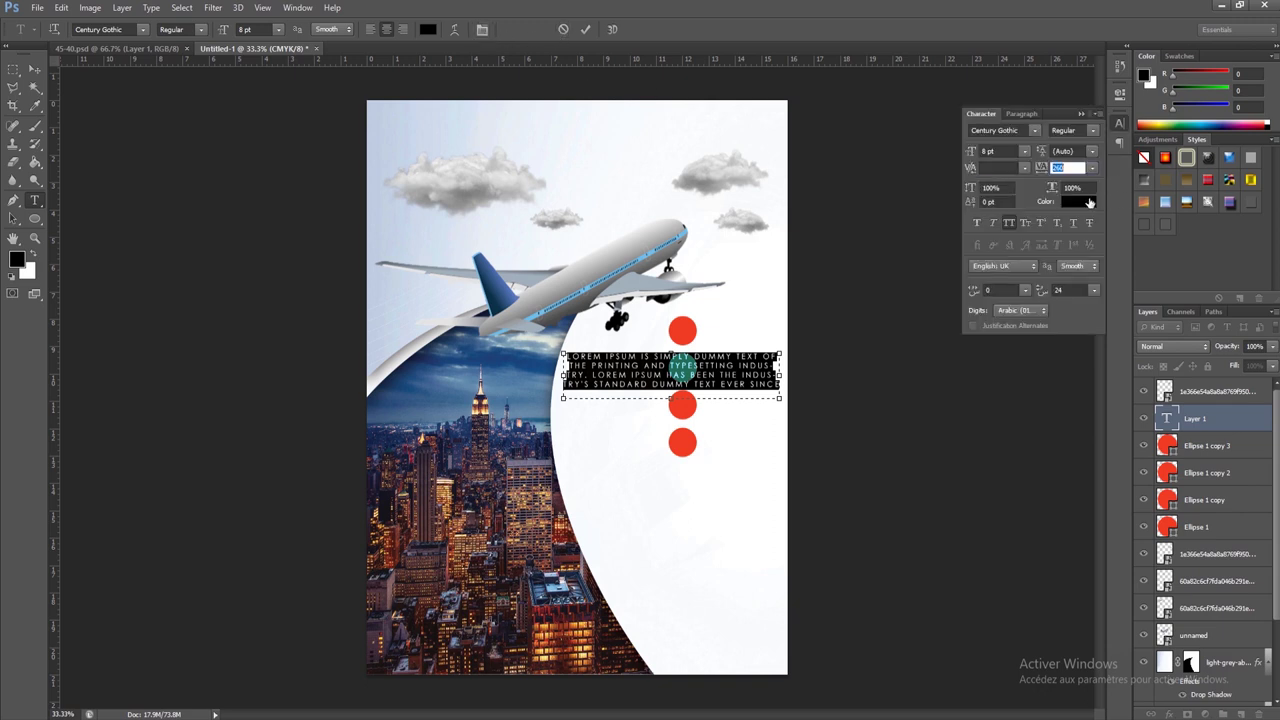
key(Down)
key(Down)
key(Down)
key(Down)
key(Down)
key(Down)
key(Down)
key(Down)
key(Down)
key(Down)
key(Down)
key(Down)
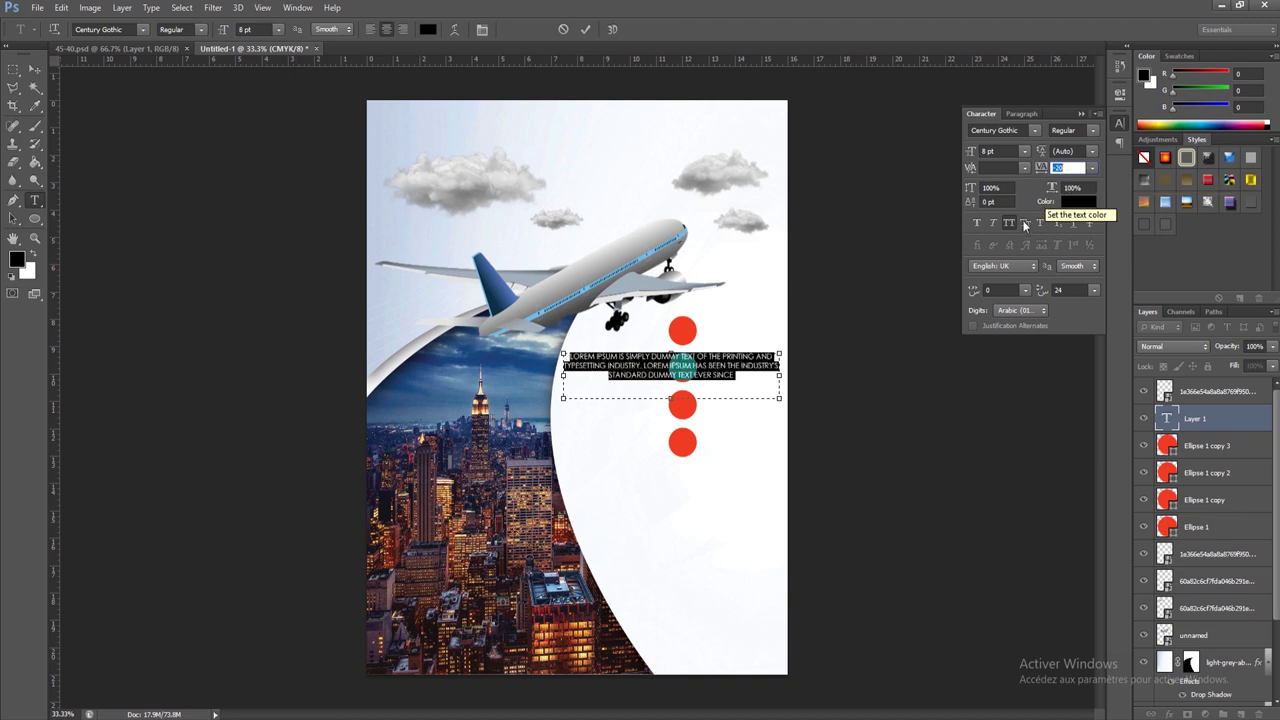
click(1009, 222)
- Paste the paragraph again at the end and set it to Justify Last Left
click(729, 390)
right_click(686, 373)
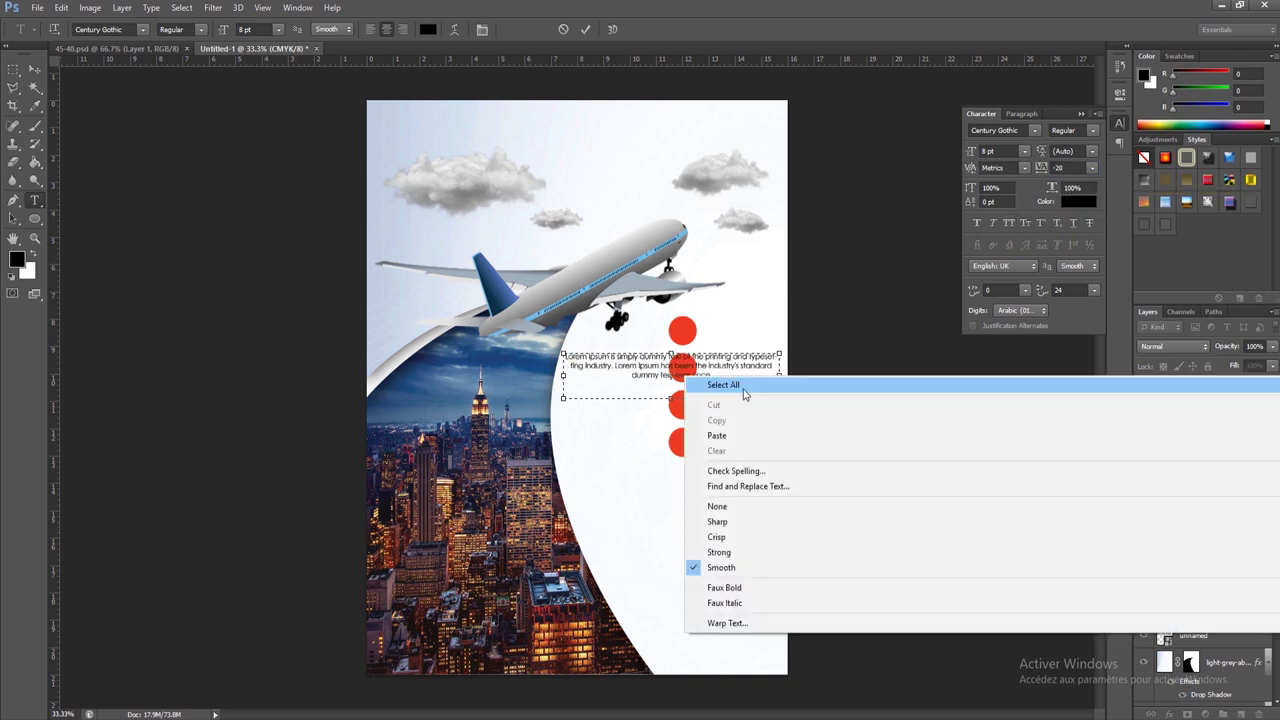
click(730, 432)
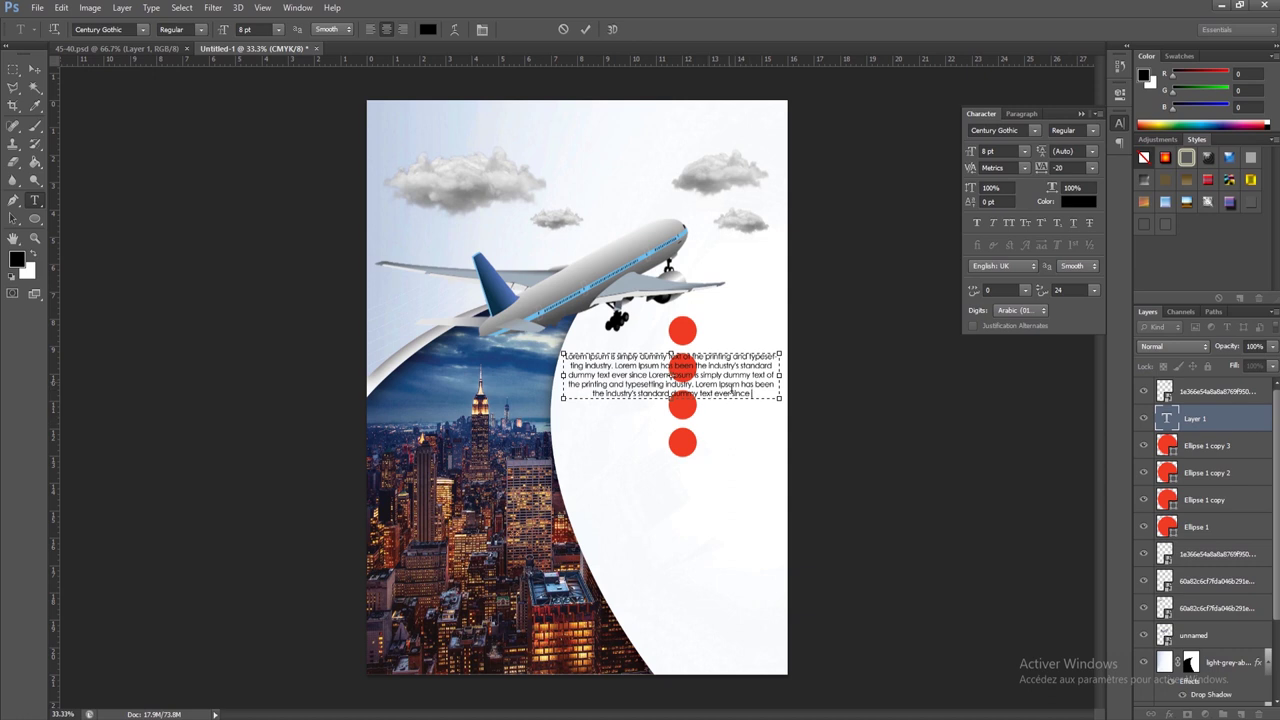
key(ctrl+a)
click(1025, 116)
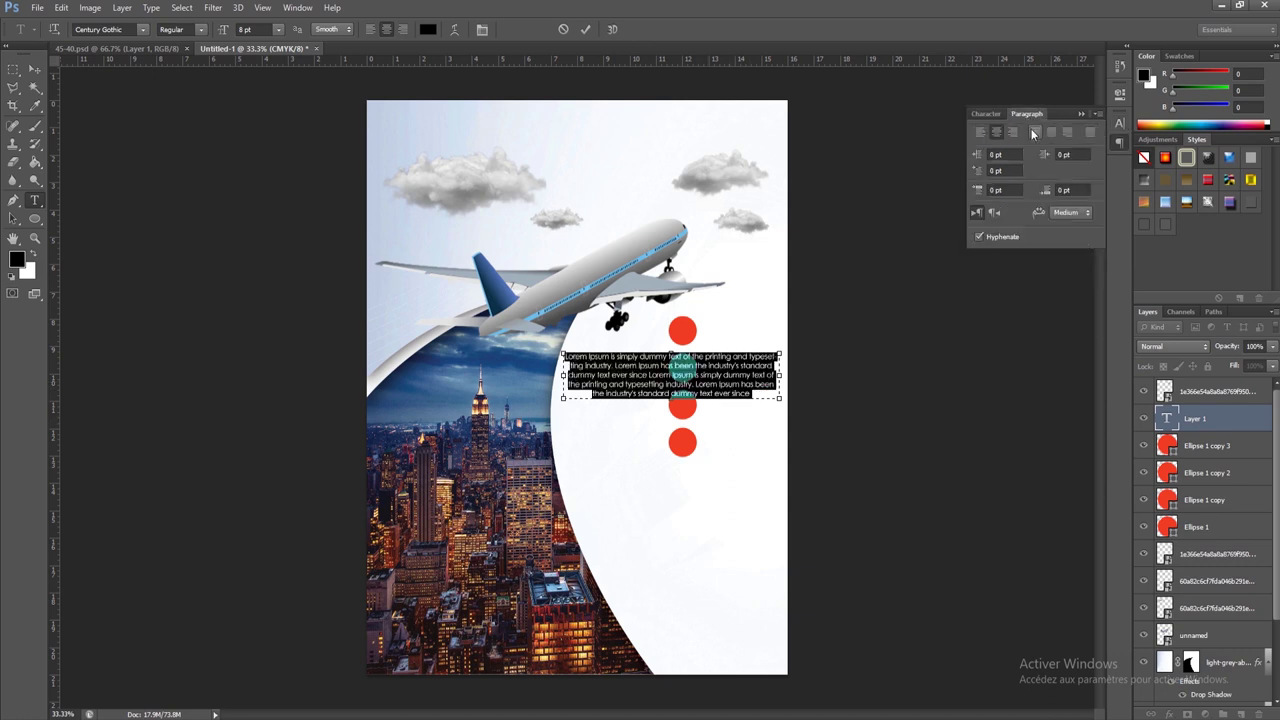
click(1036, 136)
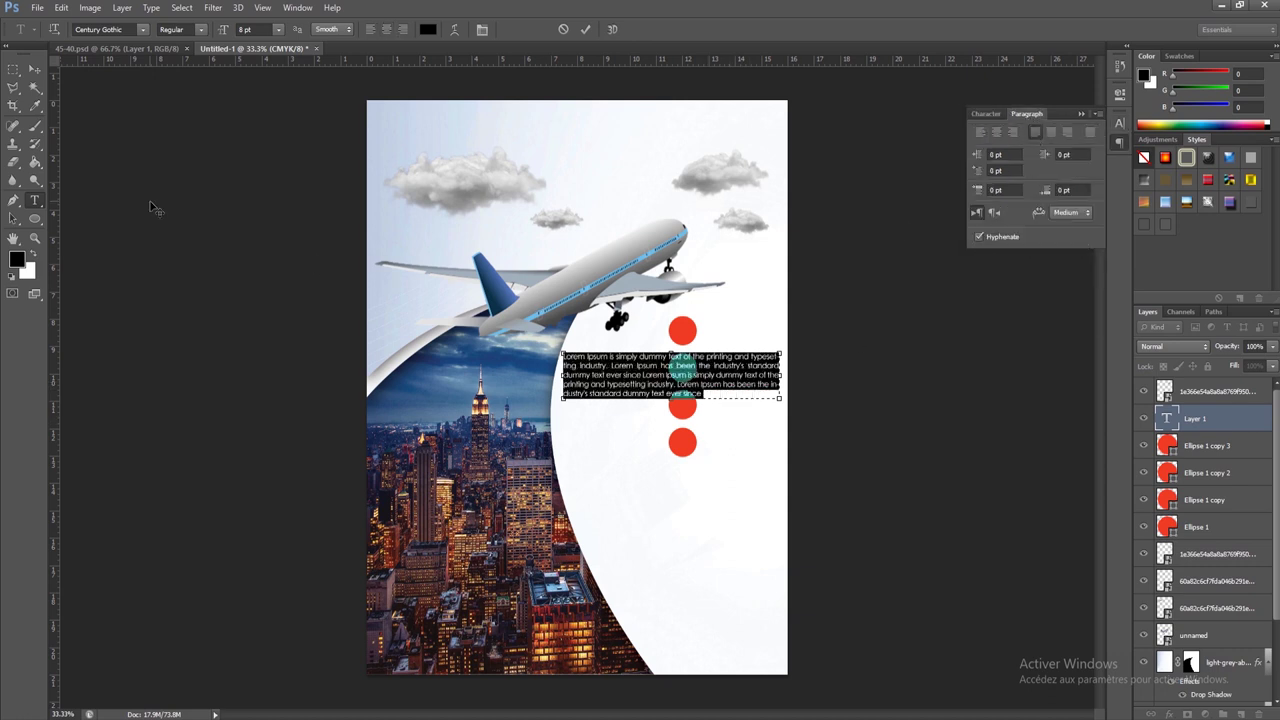
click(34, 69)
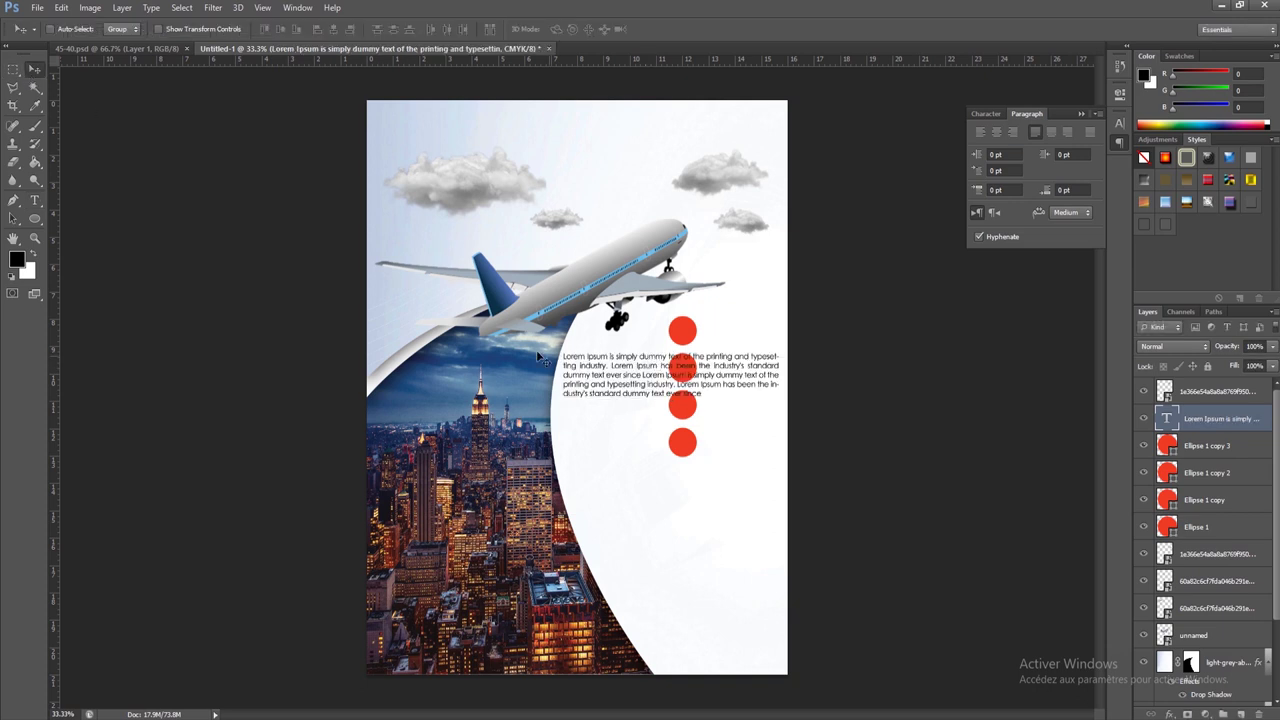
- Narrow the text block to about 89%, rotate it 90° clockwise and move it beside the circles
click(61, 7)
click(90, 253)
drag(780, 355, 758, 359)
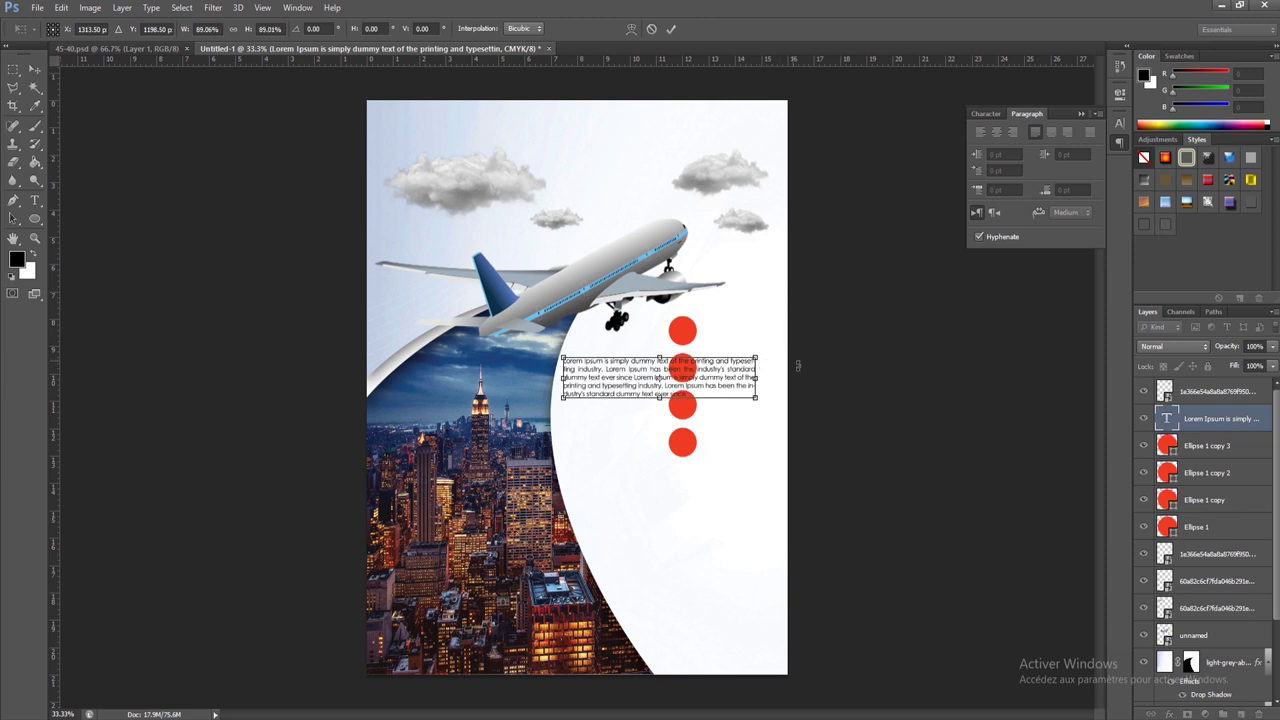
drag(797, 354, 684, 488)
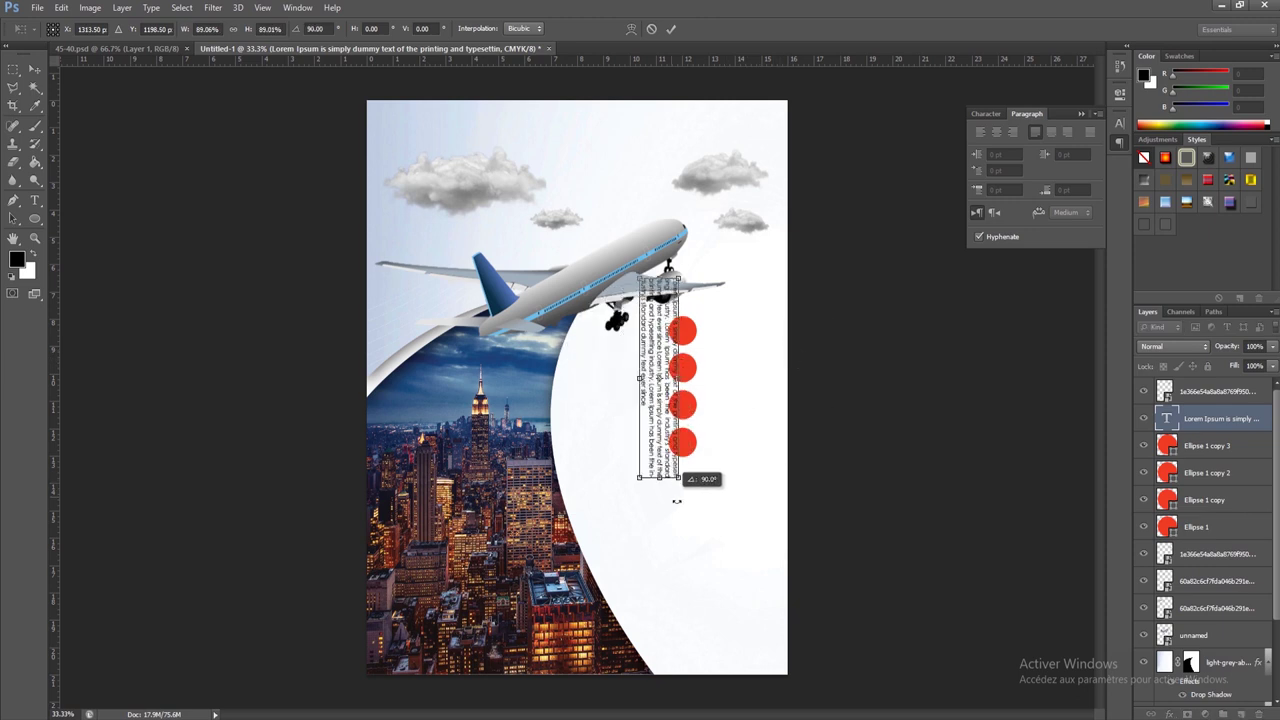
drag(669, 391, 652, 436)
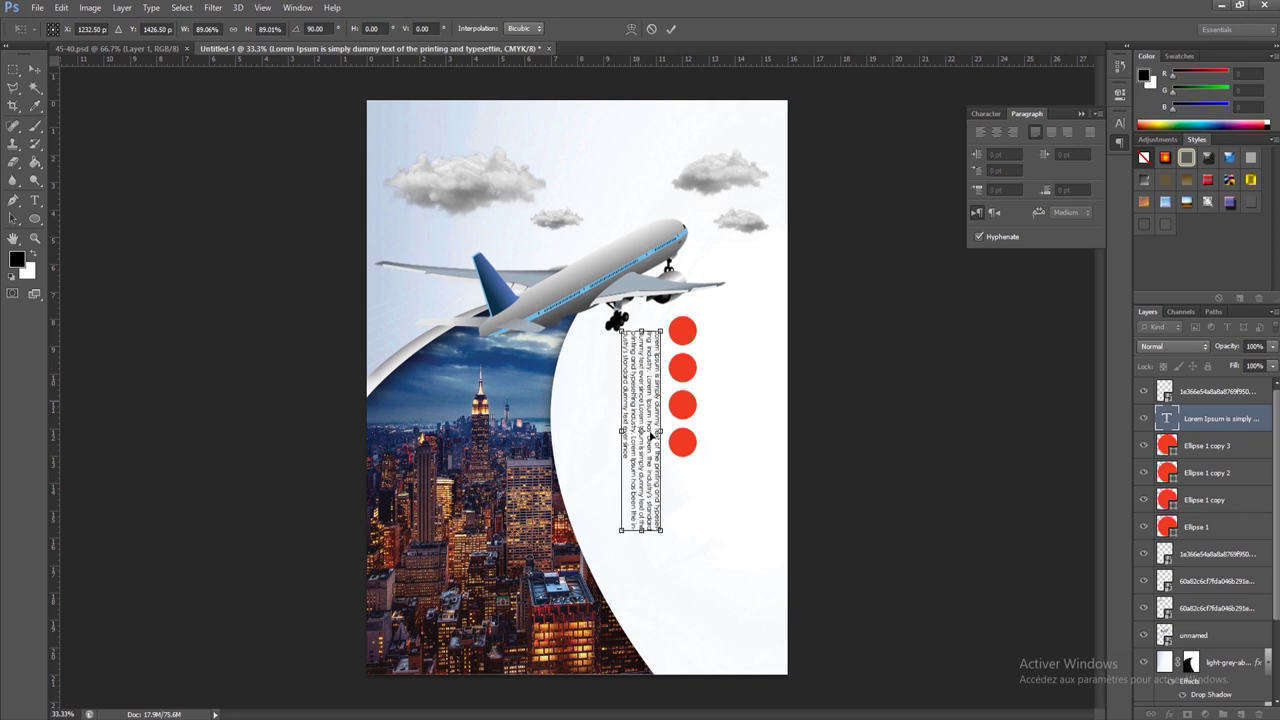
key(Return)
- Delete stretches of the rotated text and shorten its box into a narrower column
click(35, 200)
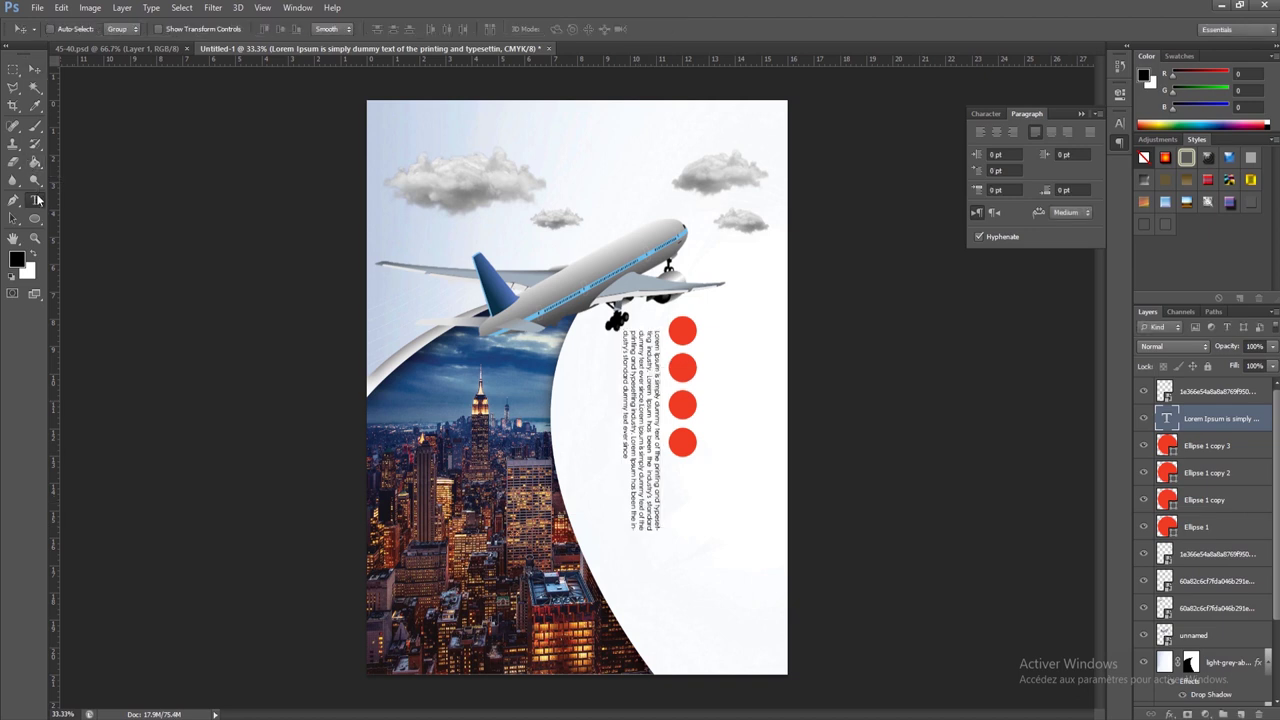
click(643, 466)
mouse_move(636, 466)
mouse_down()
mouse_move(624, 332)
mouse_move(634, 374)
mouse_up()
key(BackSpace)
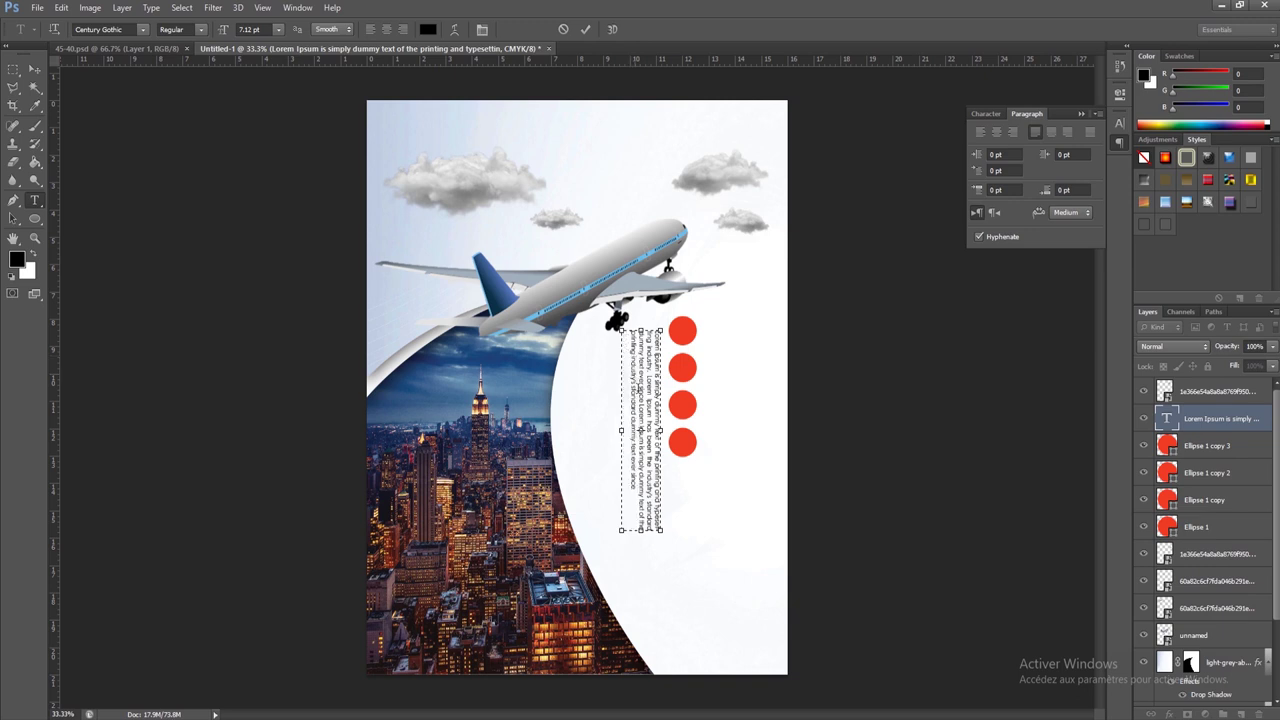
drag(644, 540, 645, 485)
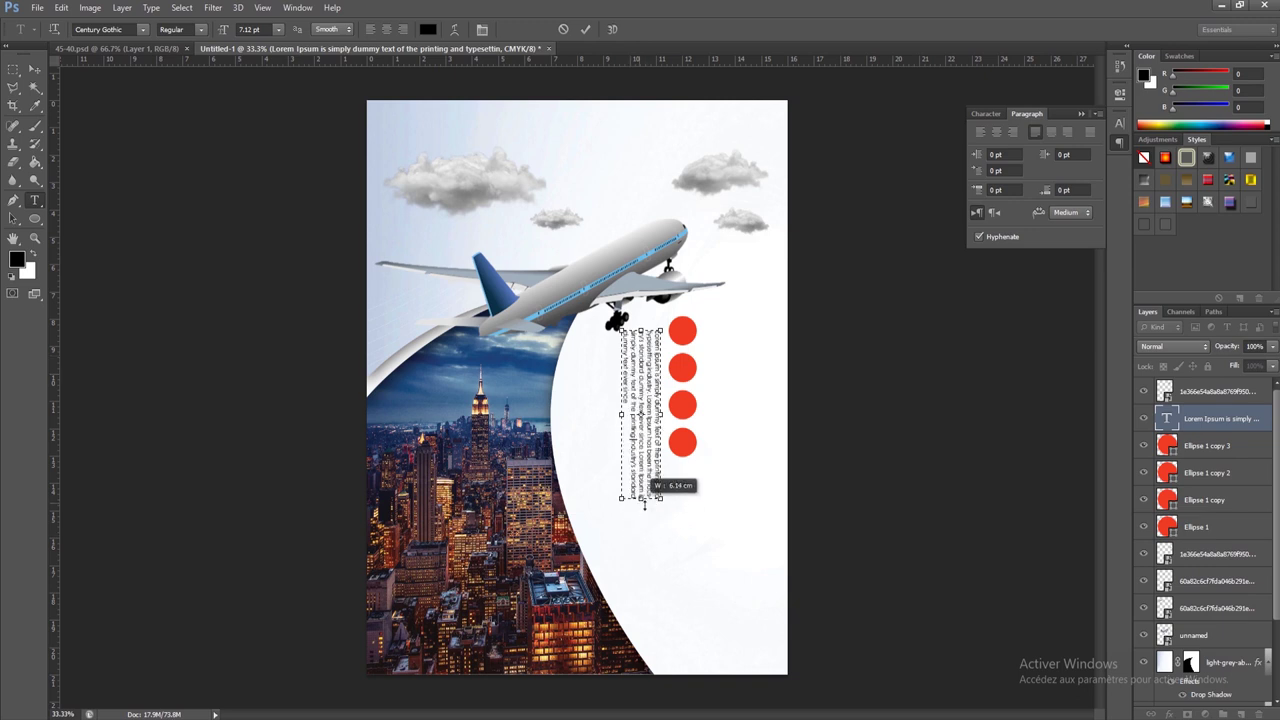
drag(643, 468, 644, 404)
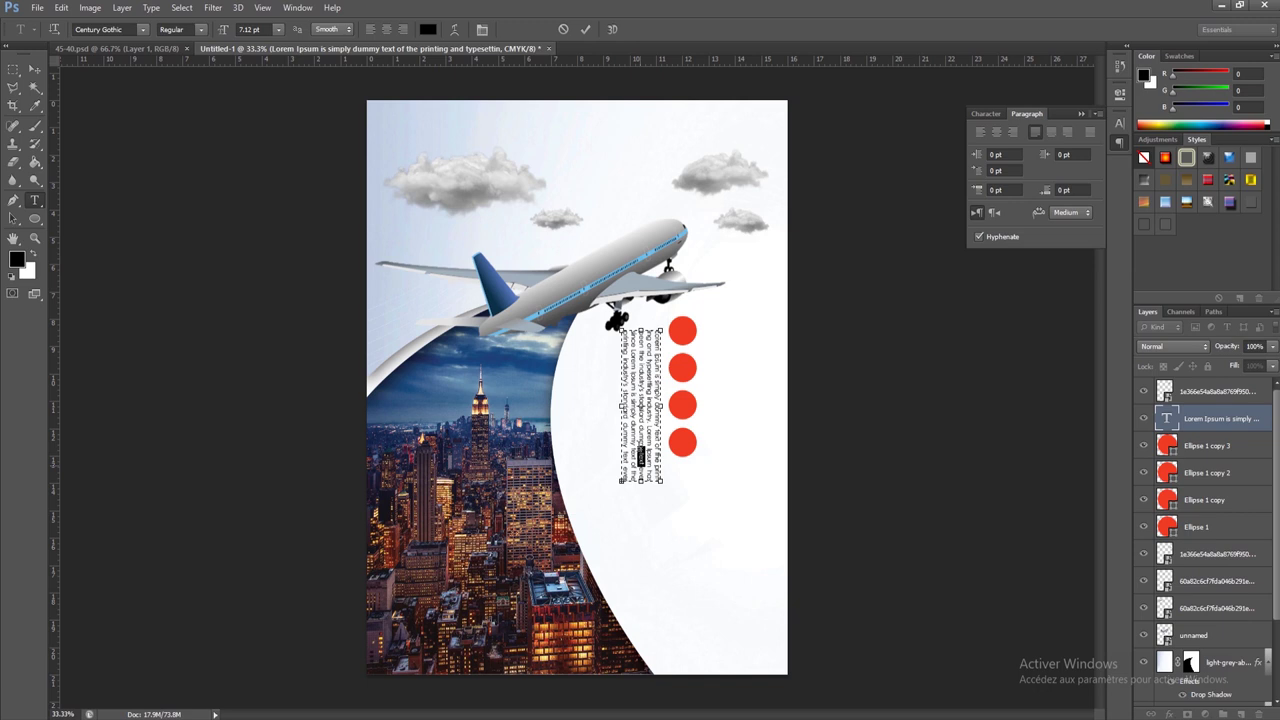
key(BackSpace)
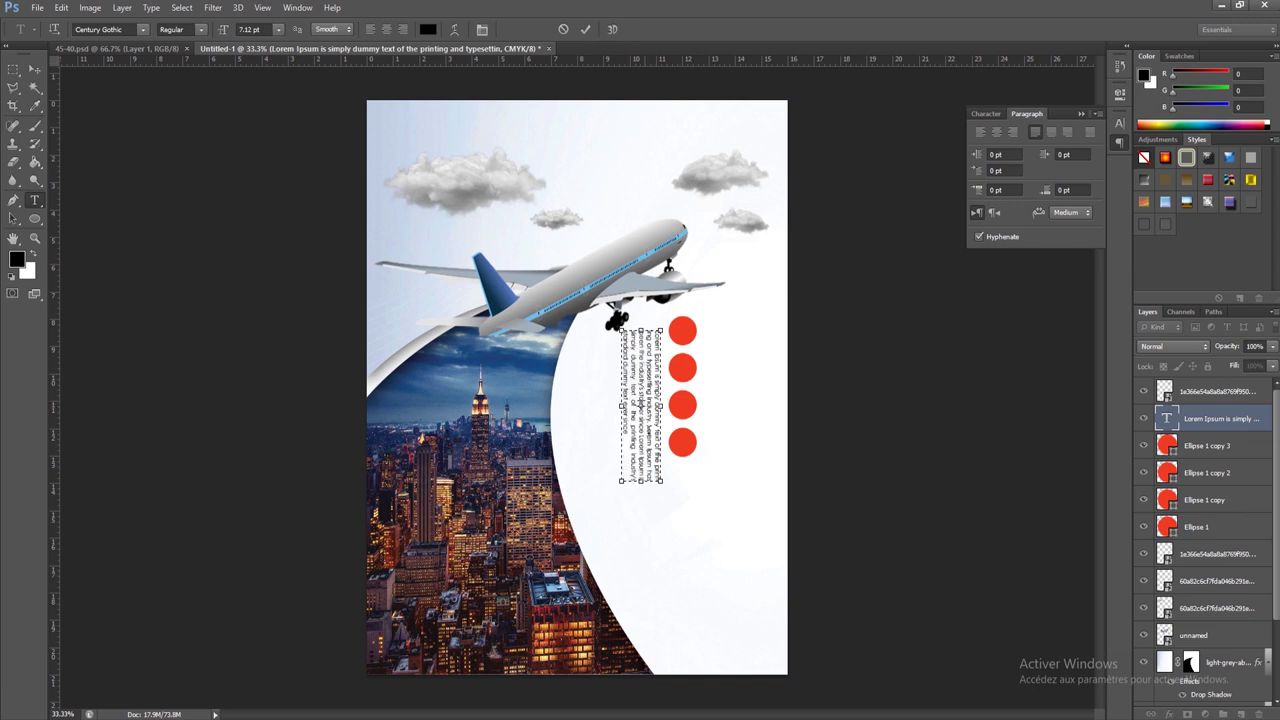
mouse_move(647, 489)
mouse_down()
mouse_move(642, 412)
mouse_move(613, 404)
mouse_up()
key(BackSpace)
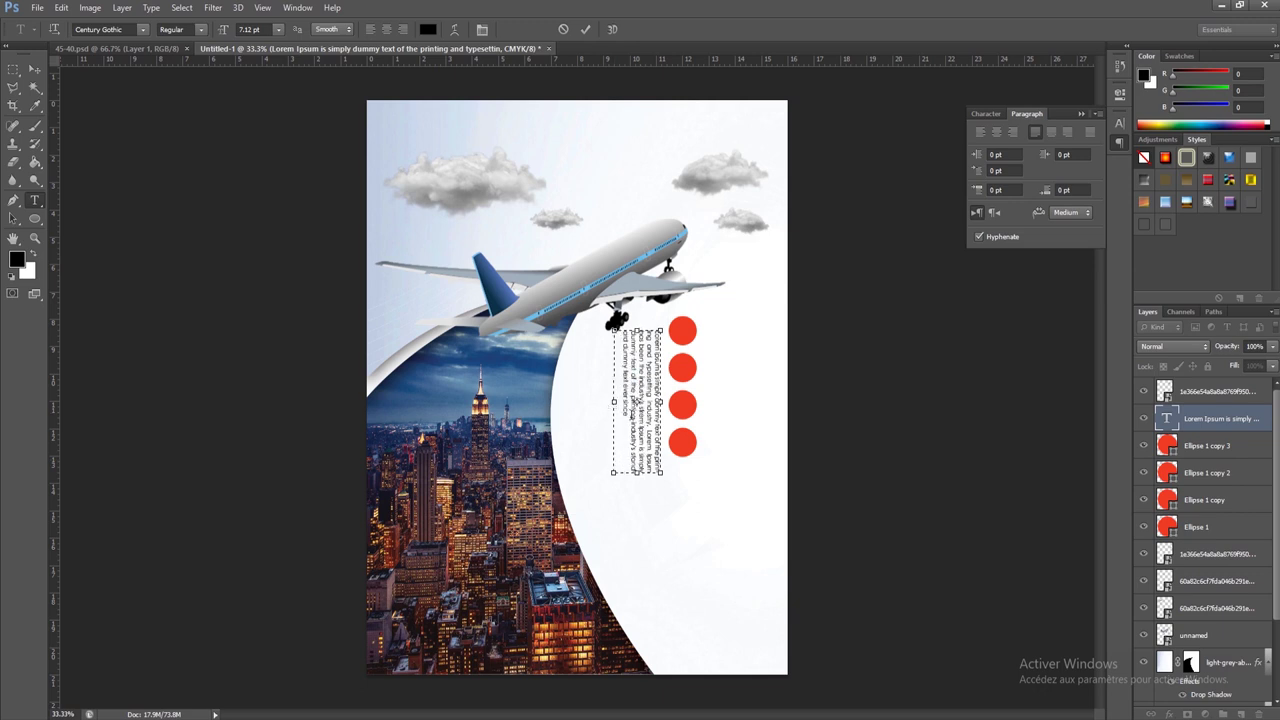
click(34, 68)
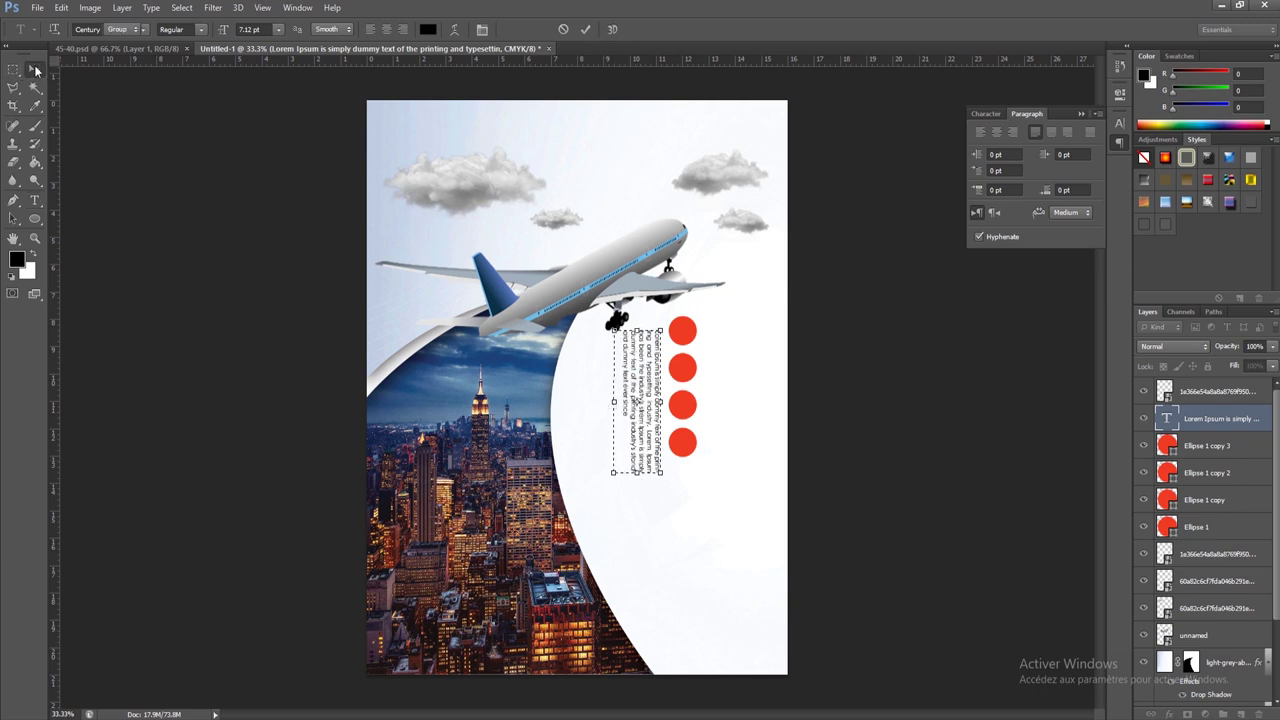
- Lower the bottom circle, distribute all four vertical centers, and scale them to about 92%
right_click(685, 437)
click(697, 446)
drag(697, 455, 697, 472)
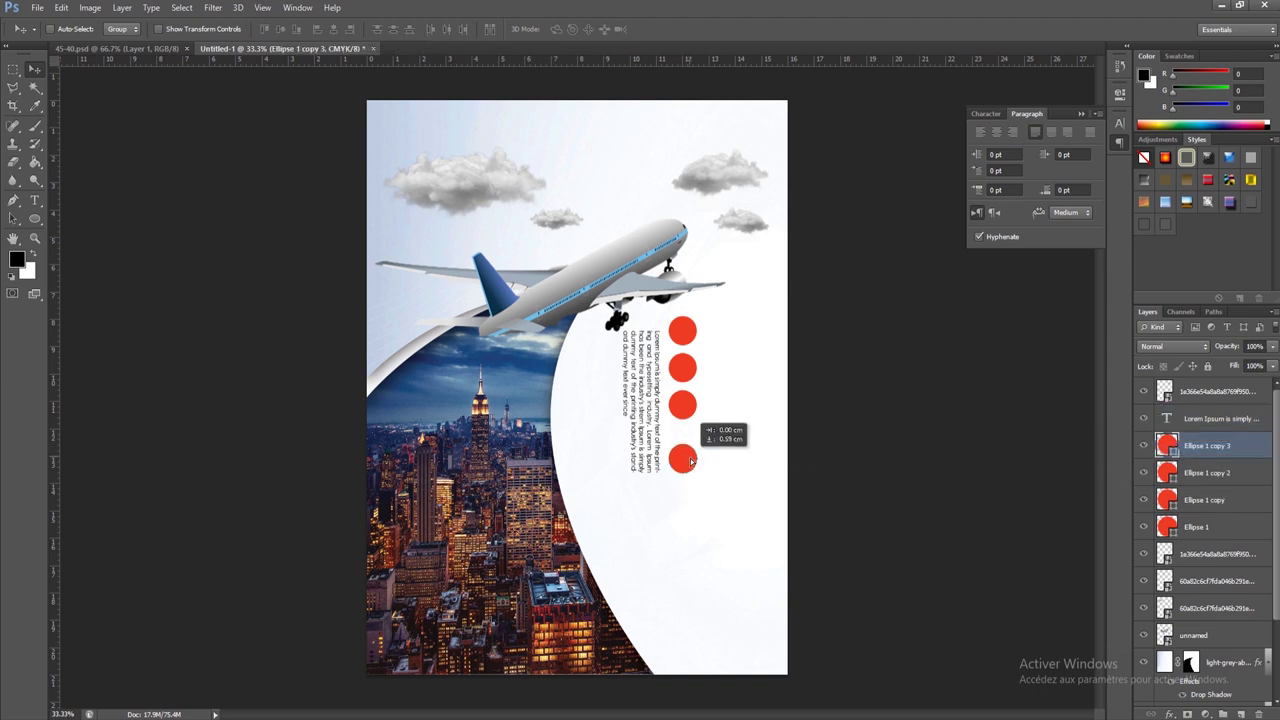
shift+click(1197, 532)
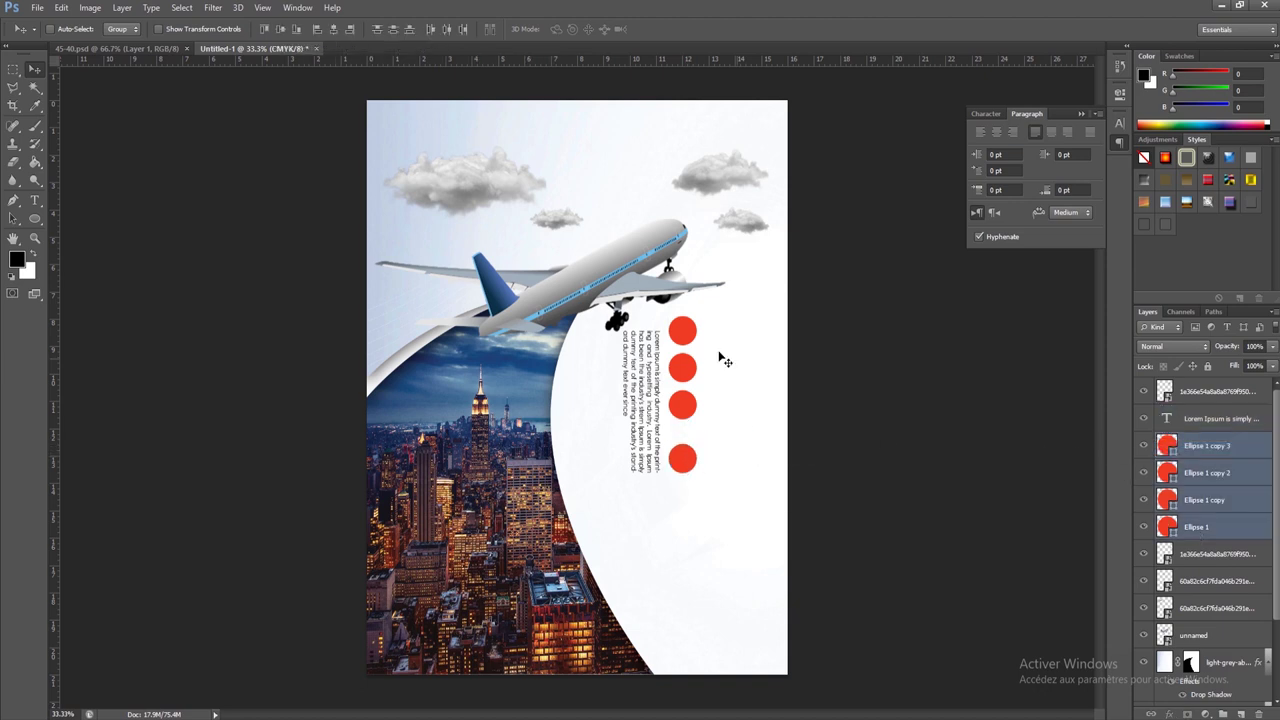
click(392, 30)
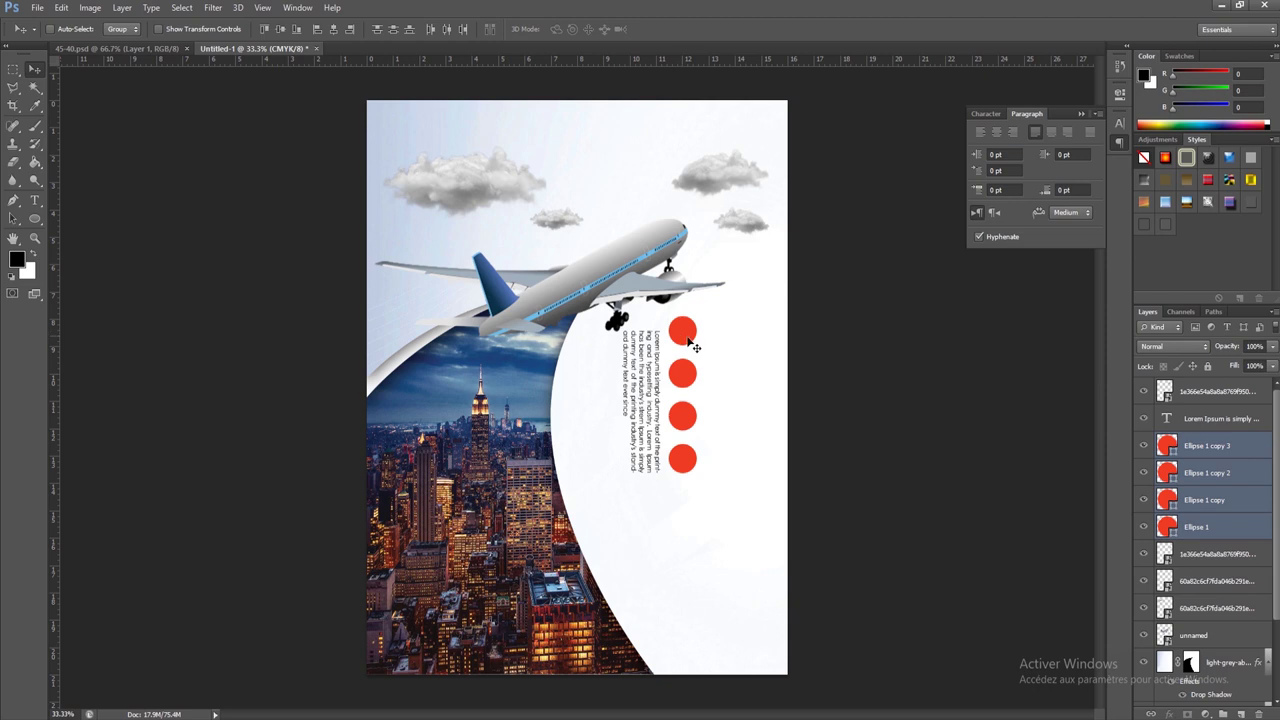
key(ctrl+t)
drag(697, 318, 697, 327)
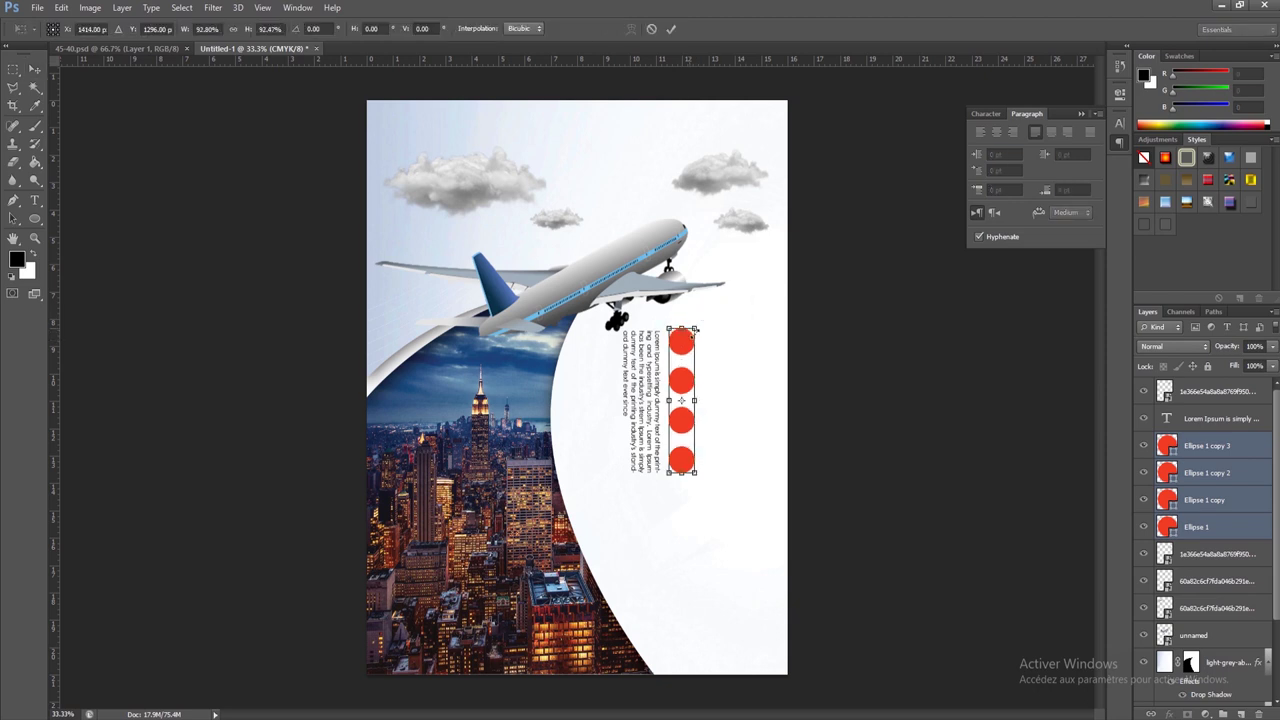
key(Return)
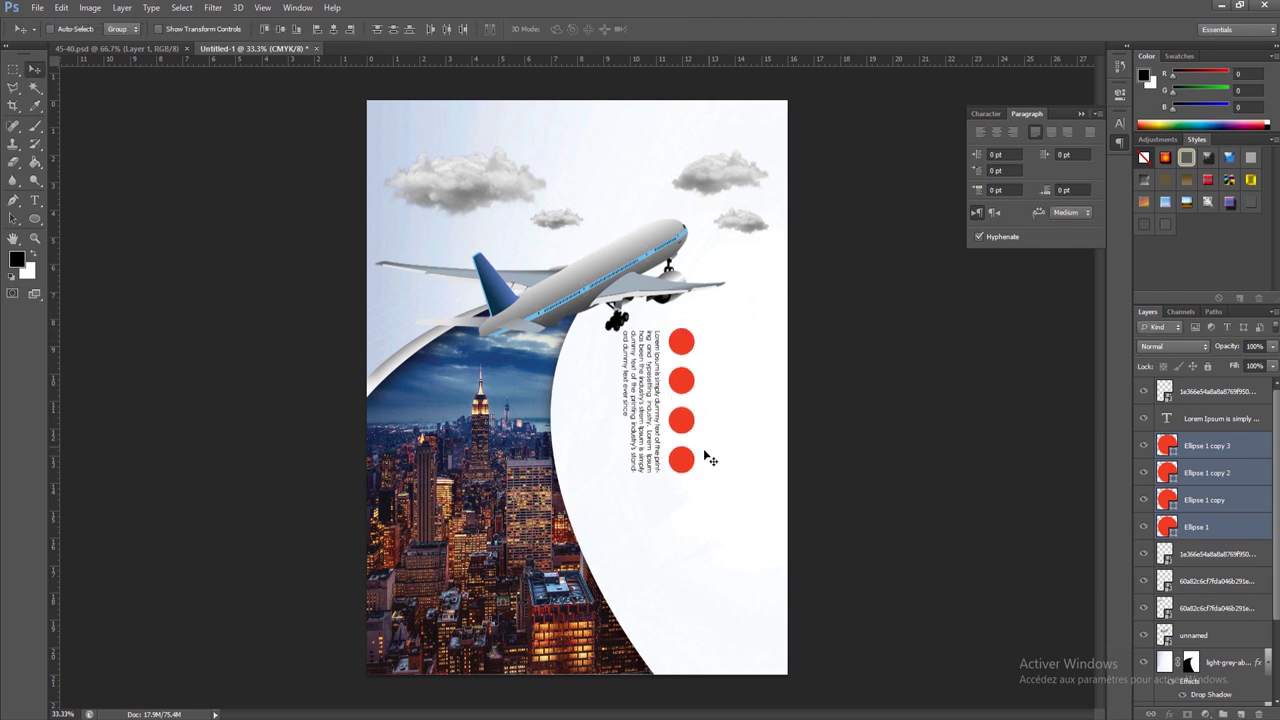
click(35, 238)
click(833, 363)
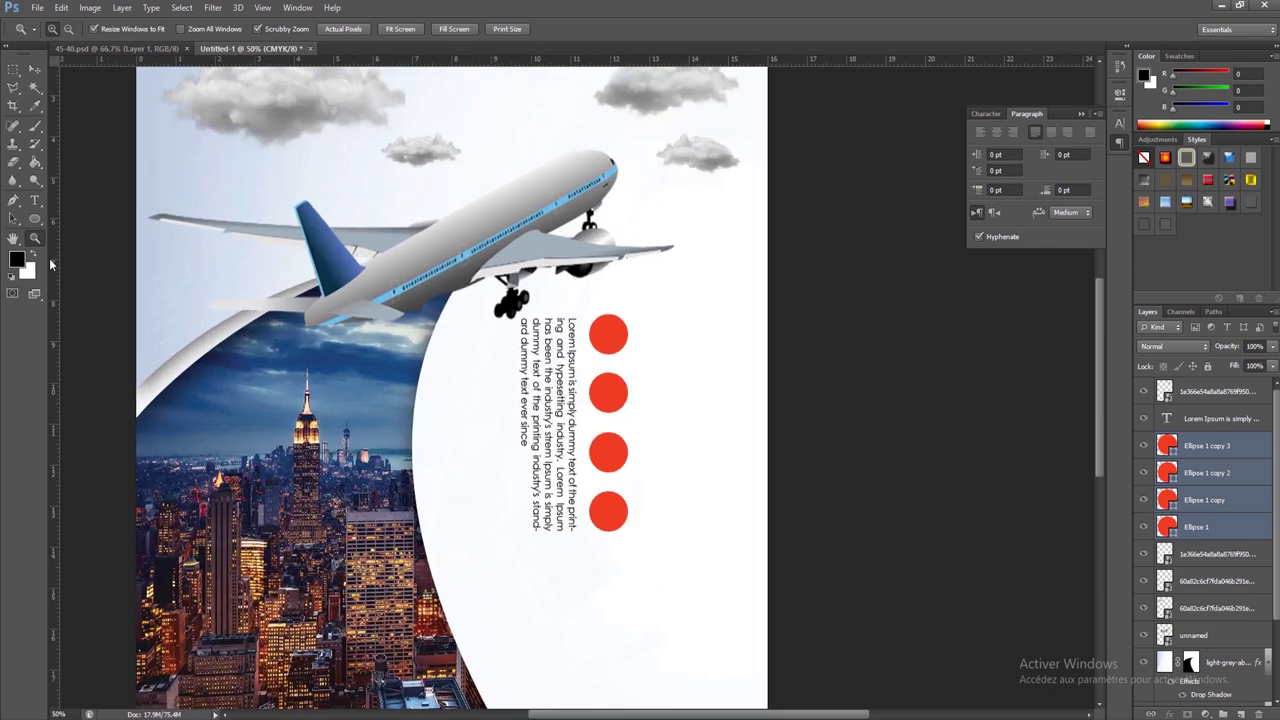
- Choose the Custom Shape tool with the film-reel shape selected
right_click(35, 218)
click(88, 268)
right_click(35, 200)
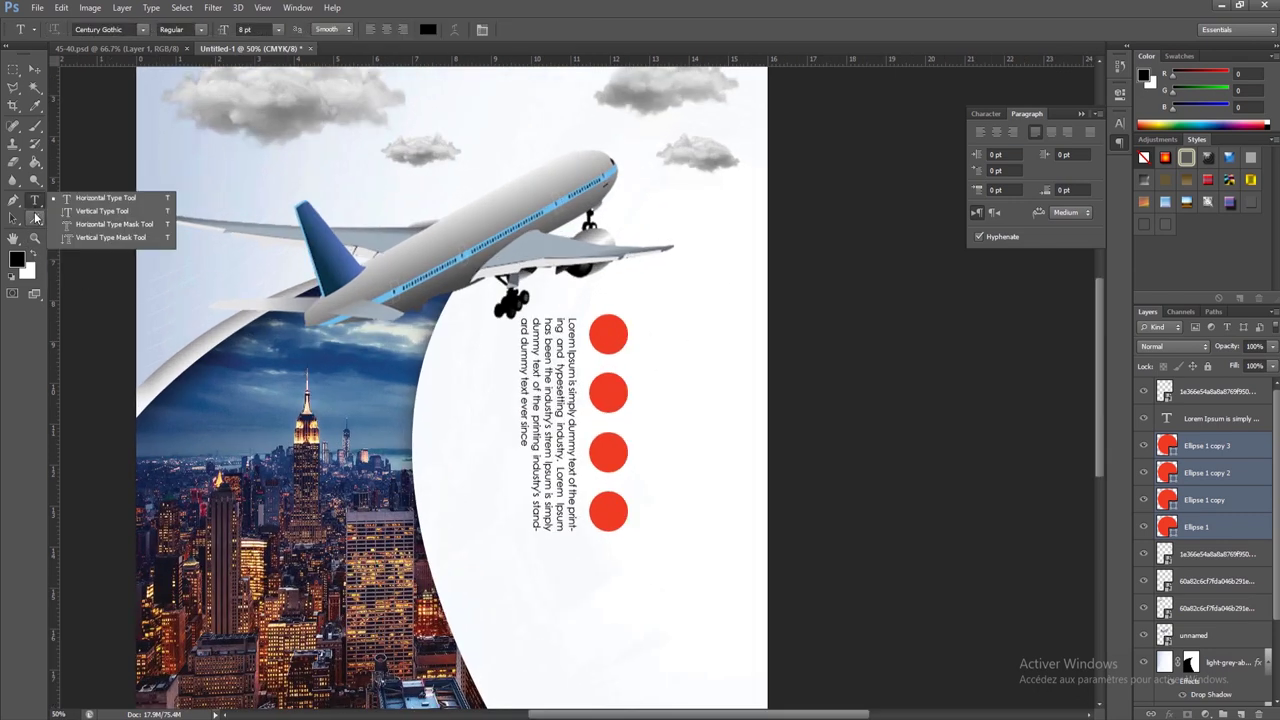
right_click(35, 218)
click(80, 282)
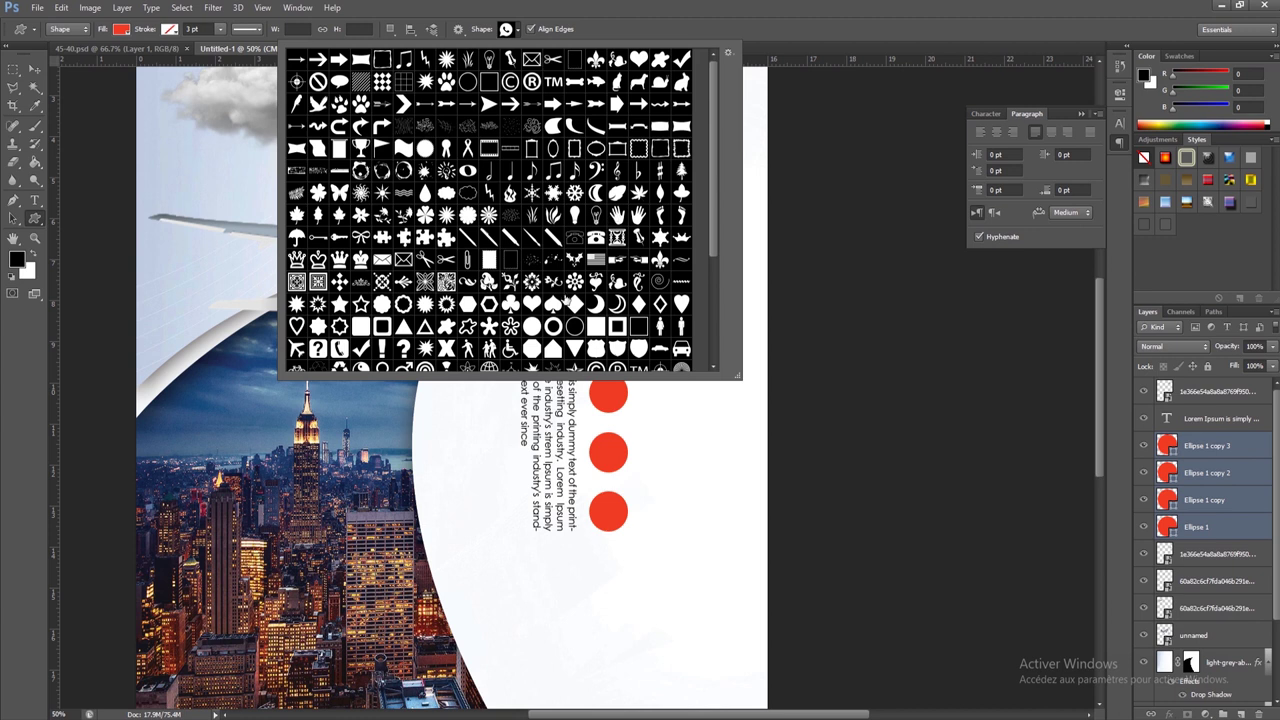
scroll(510, 306, down, 3)
scroll(452, 292, down, 3)
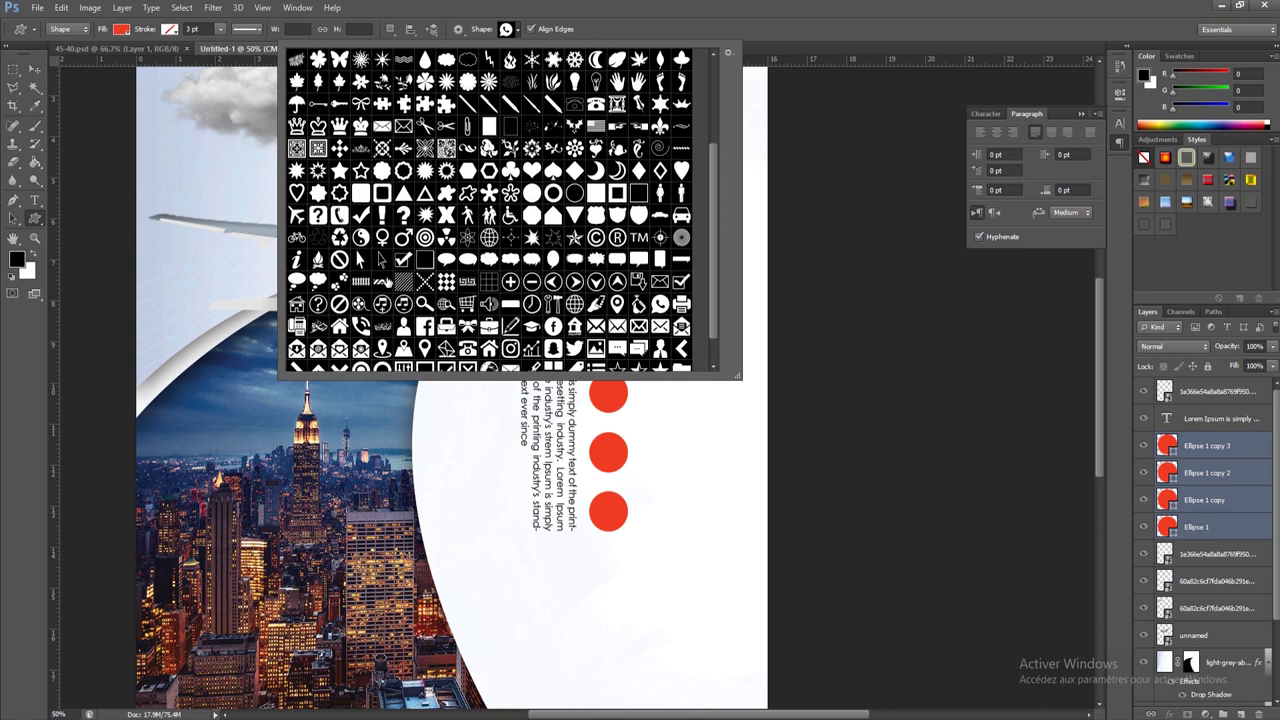
scroll(367, 250, down, 1)
click(358, 281)
click(493, 5)
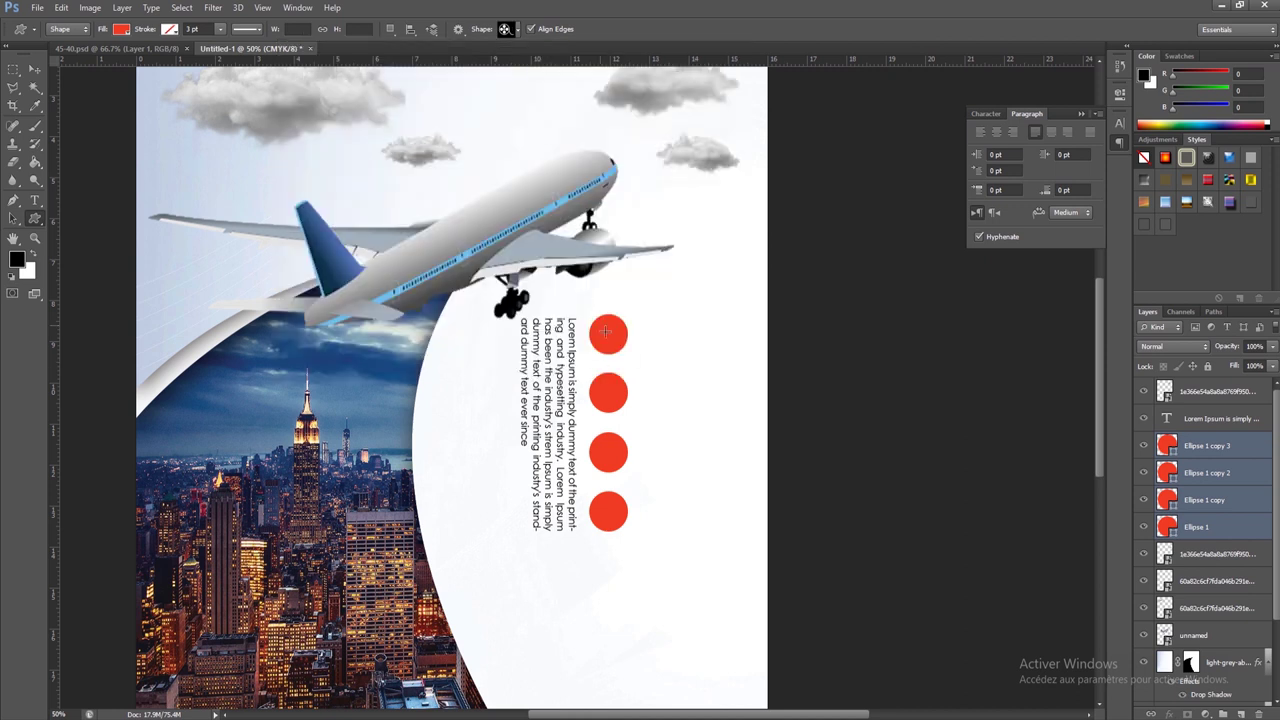
- Draw the film-reel icon on the first red circle and fill it white
drag(605, 331, 634, 352)
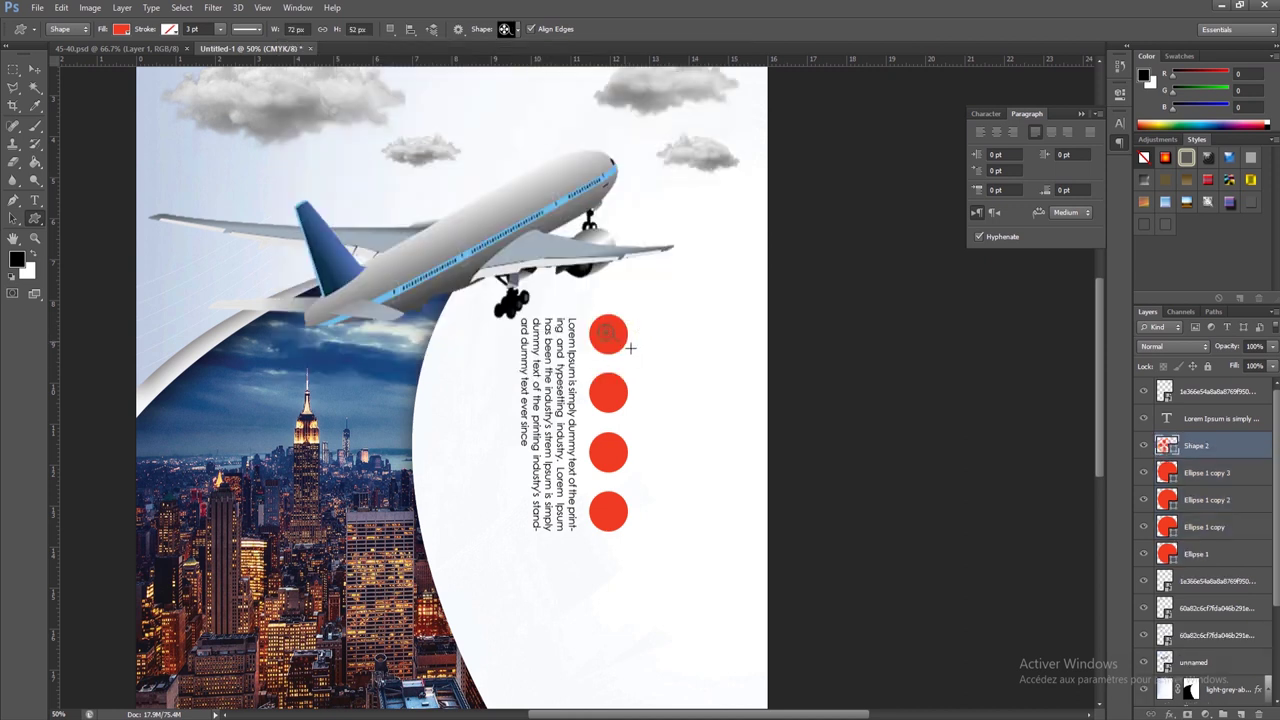
double_click(1166, 446)
click(945, 155)
click(1240, 152)
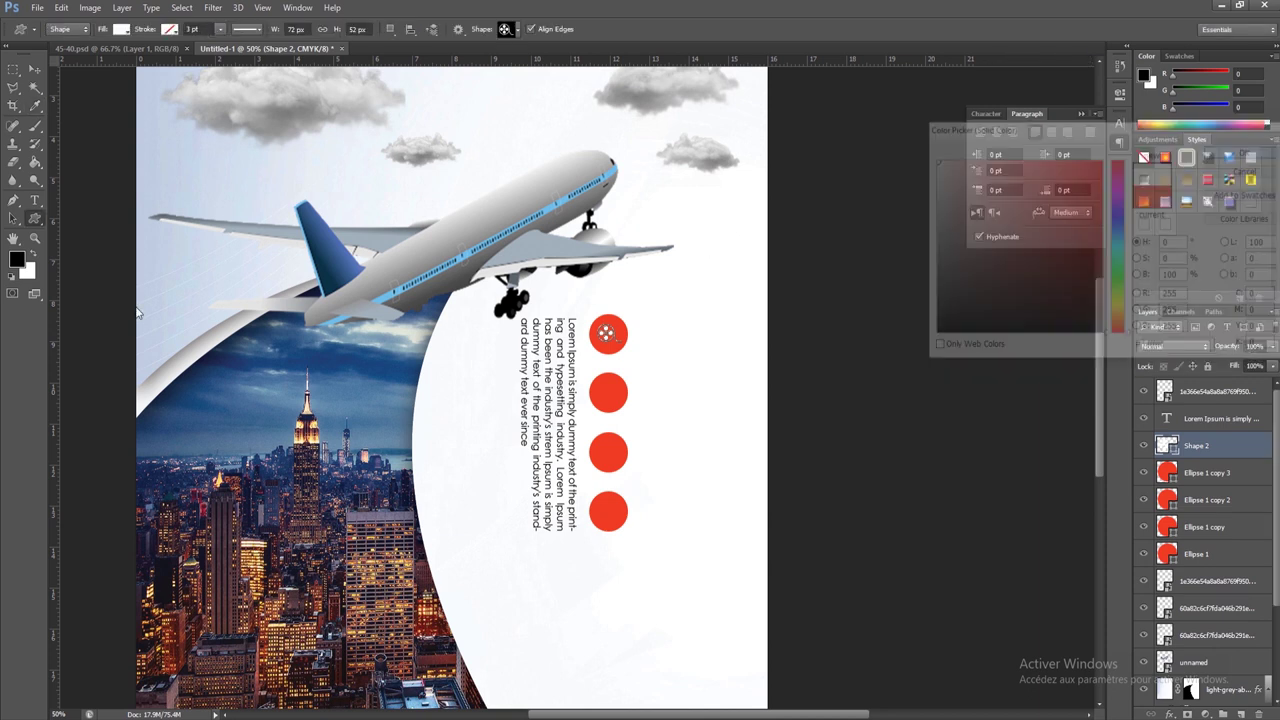
- Draw a left-chevron icon on the second red circle
click(516, 29)
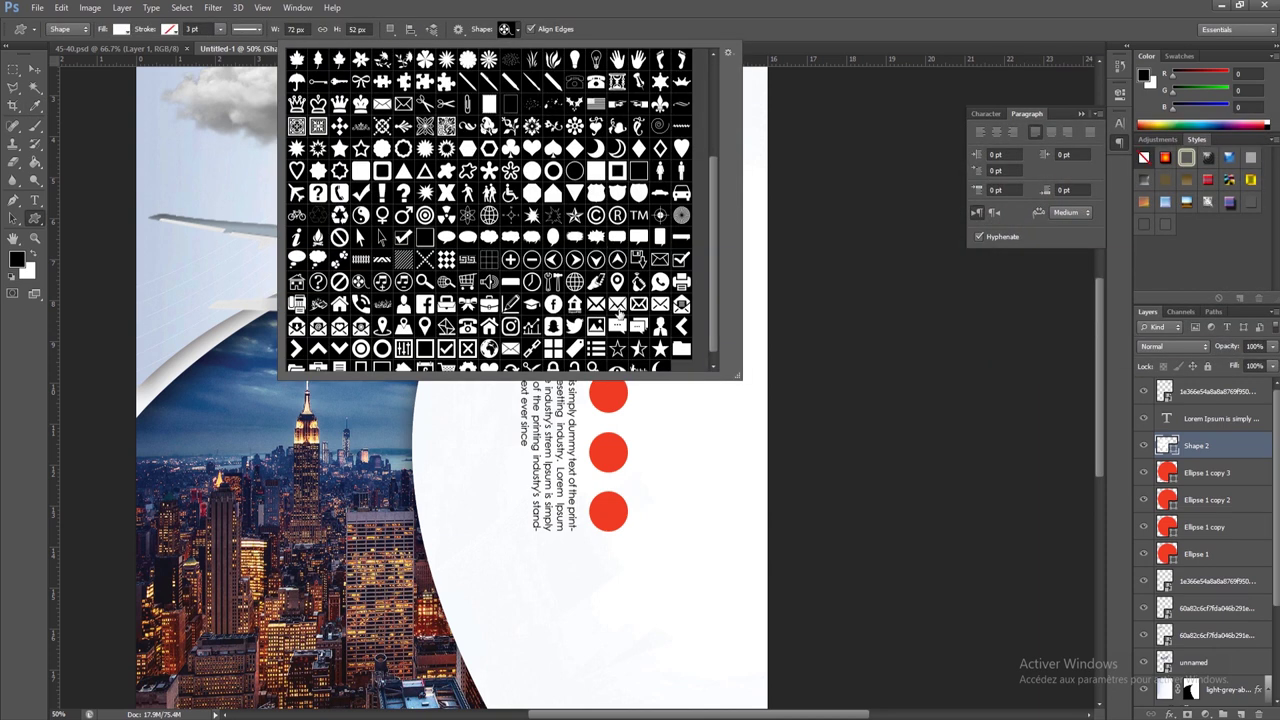
click(681, 326)
click(607, 451)
drag(597, 388, 632, 412)
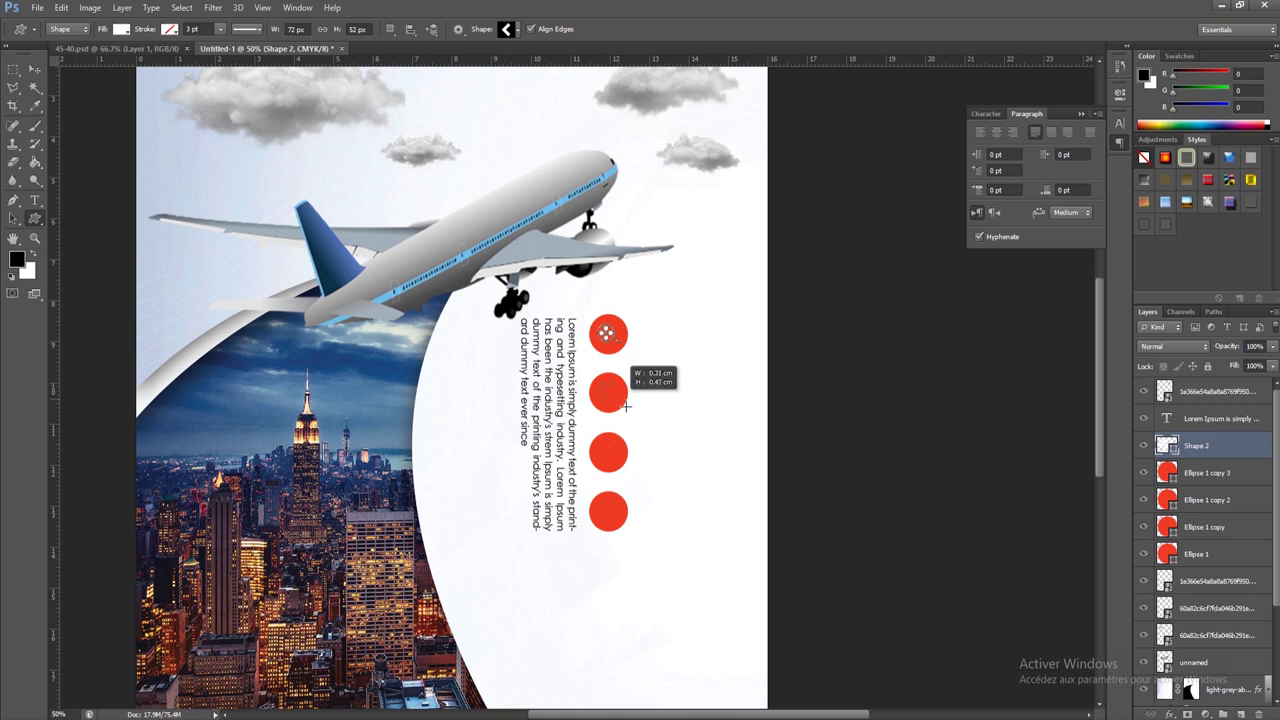
click(34, 67)
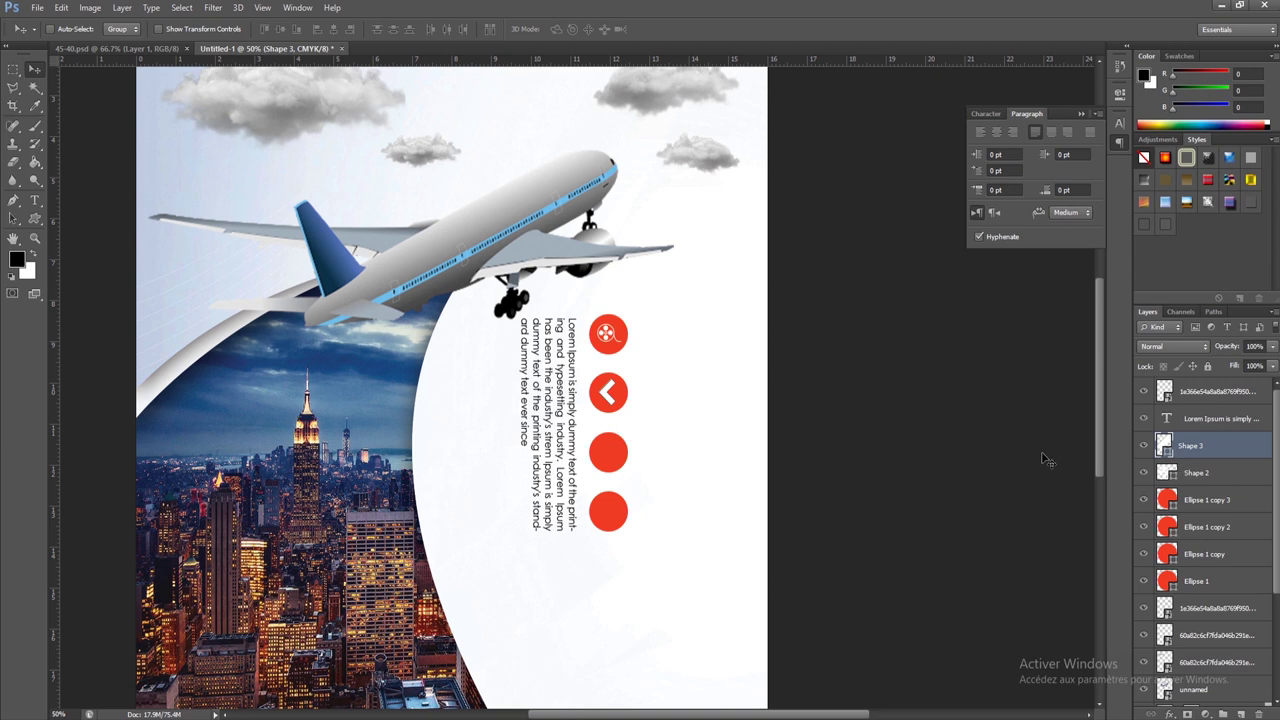
- Draw a globe custom-shape icon in the third red circle
click(35, 218)
click(516, 29)
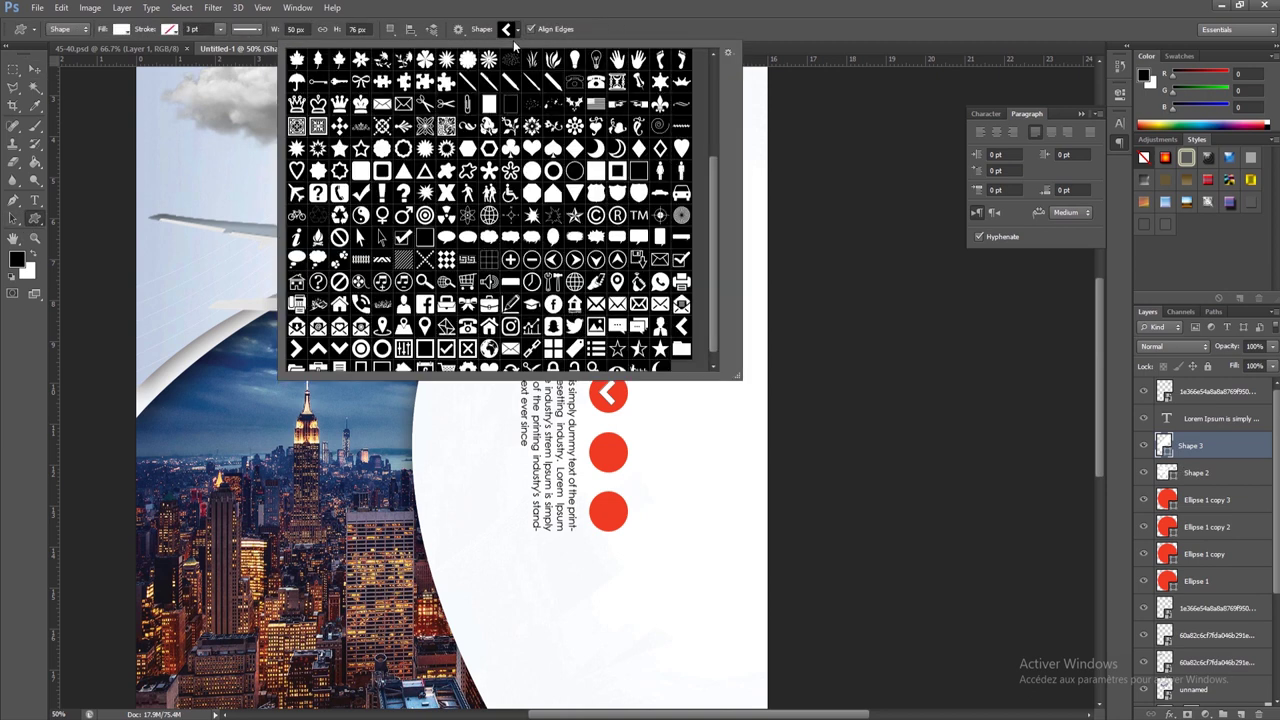
click(512, 366)
key(Return)
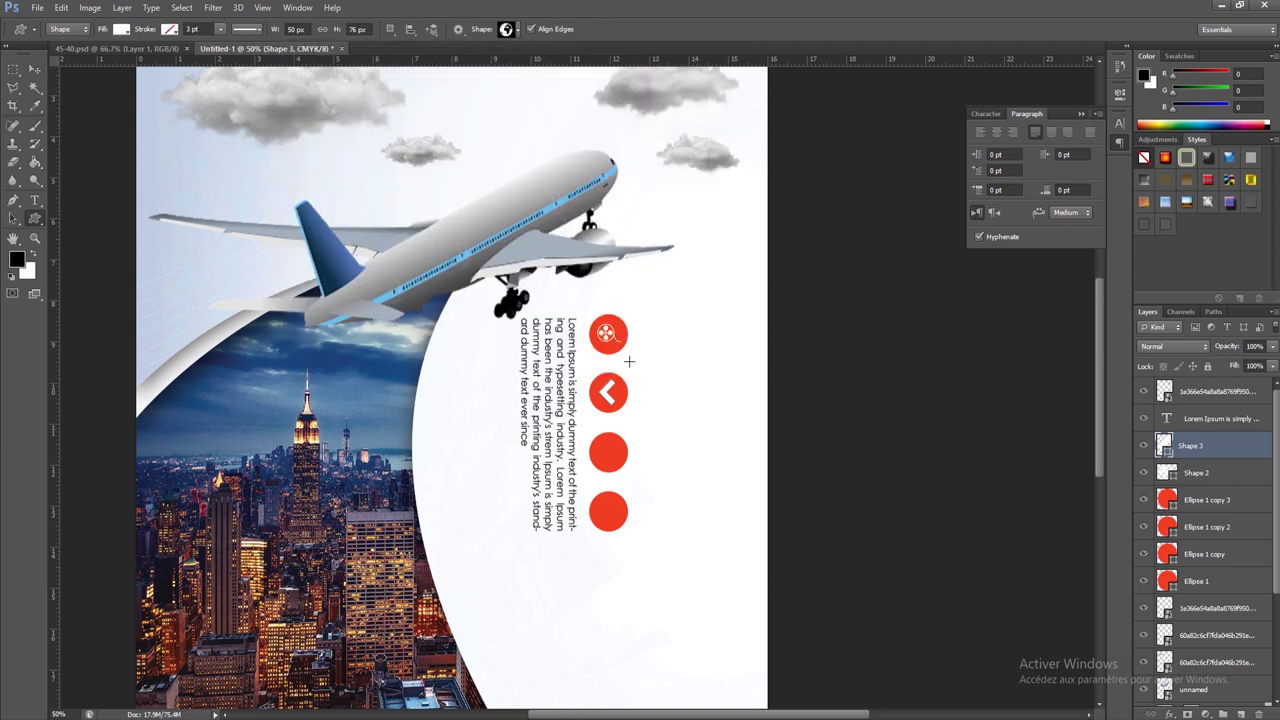
drag(607, 449, 621, 466)
click(35, 69)
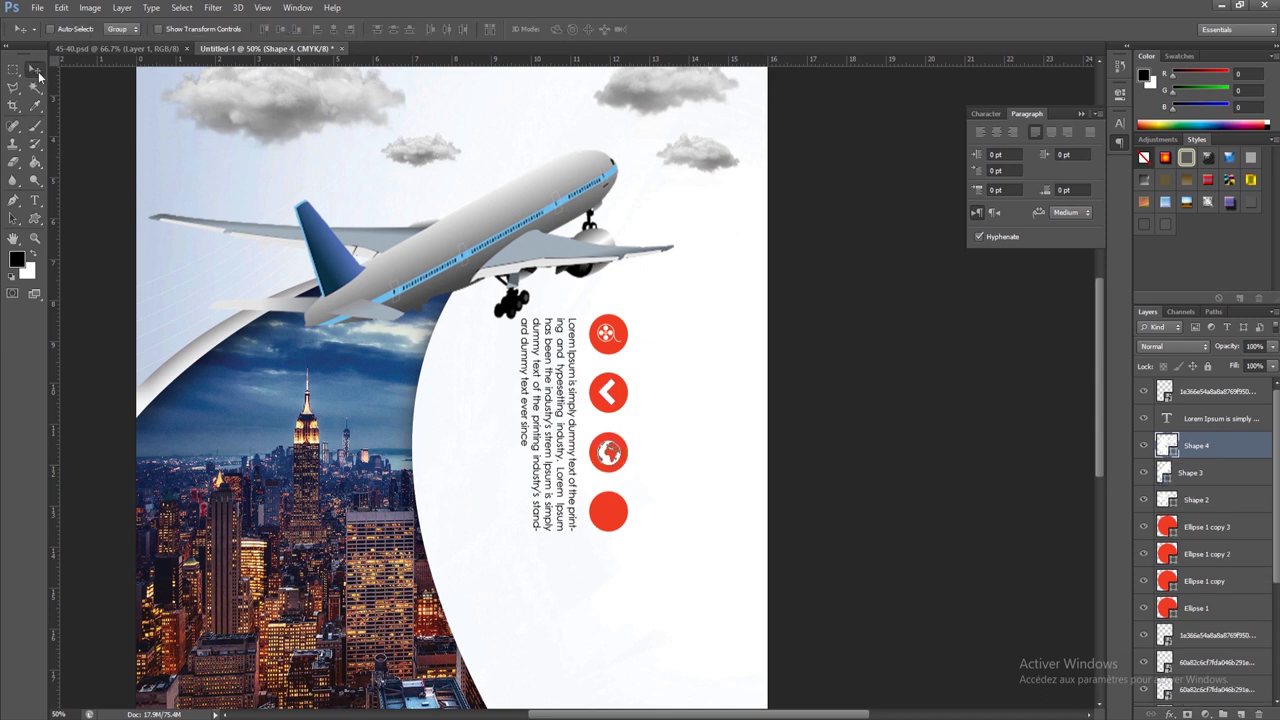
- Draw a shopping-cart custom-shape icon in the fourth red circle
click(35, 218)
click(519, 29)
scroll(484, 256, down, 3)
double_click(447, 360)
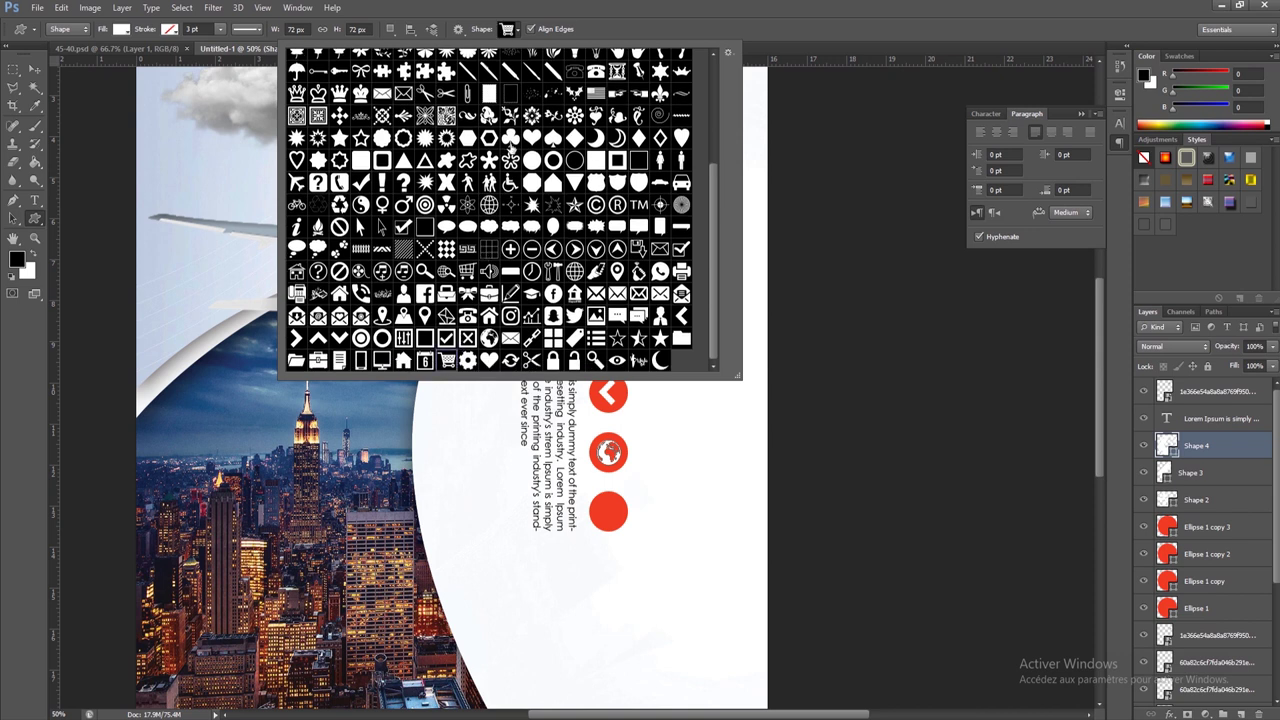
drag(606, 507, 620, 513)
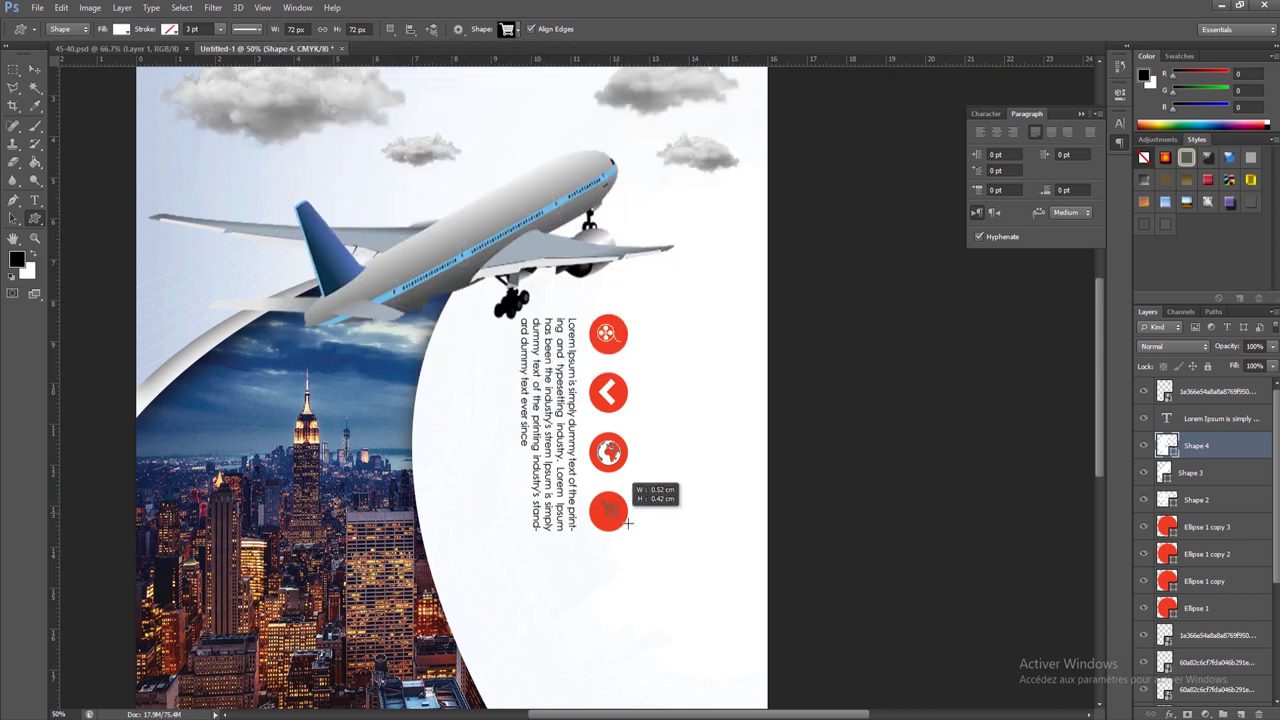
click(34, 69)
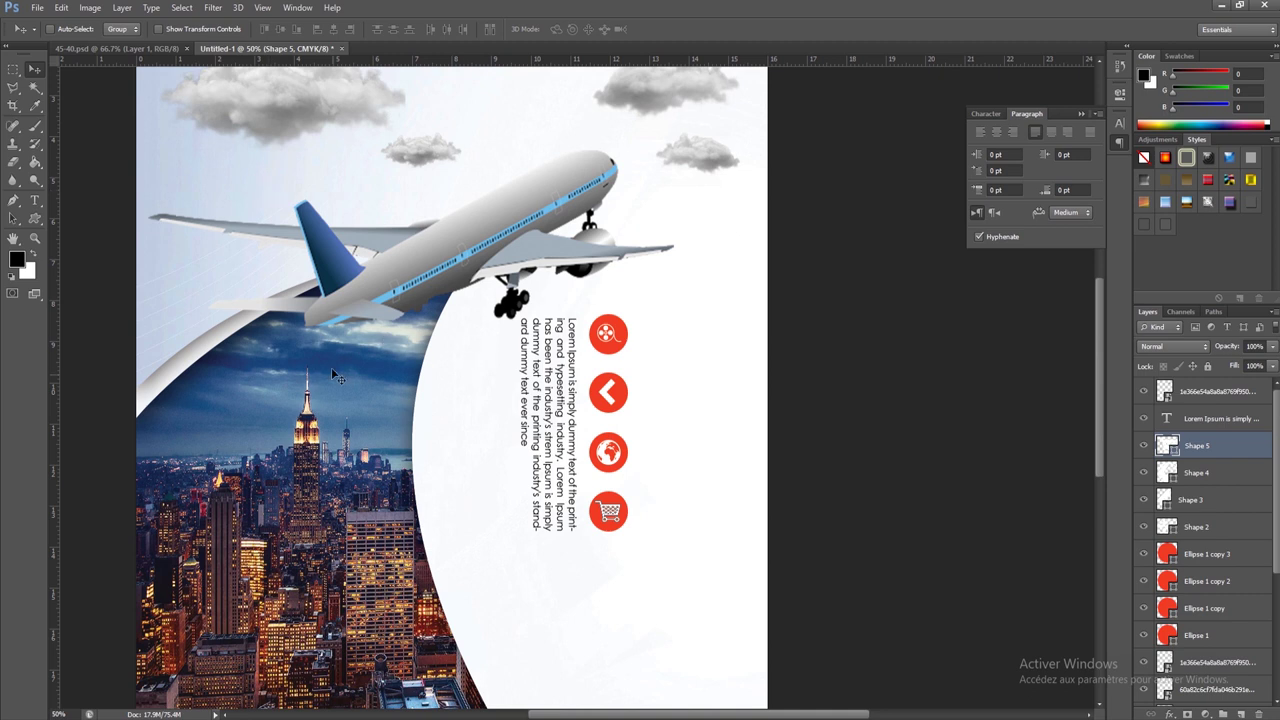
- Select the first two Lorem Ipsum sentences in Word and return to Photoshop
scroll(337, 376, down, 3)
scroll(500, 452, down, 1)
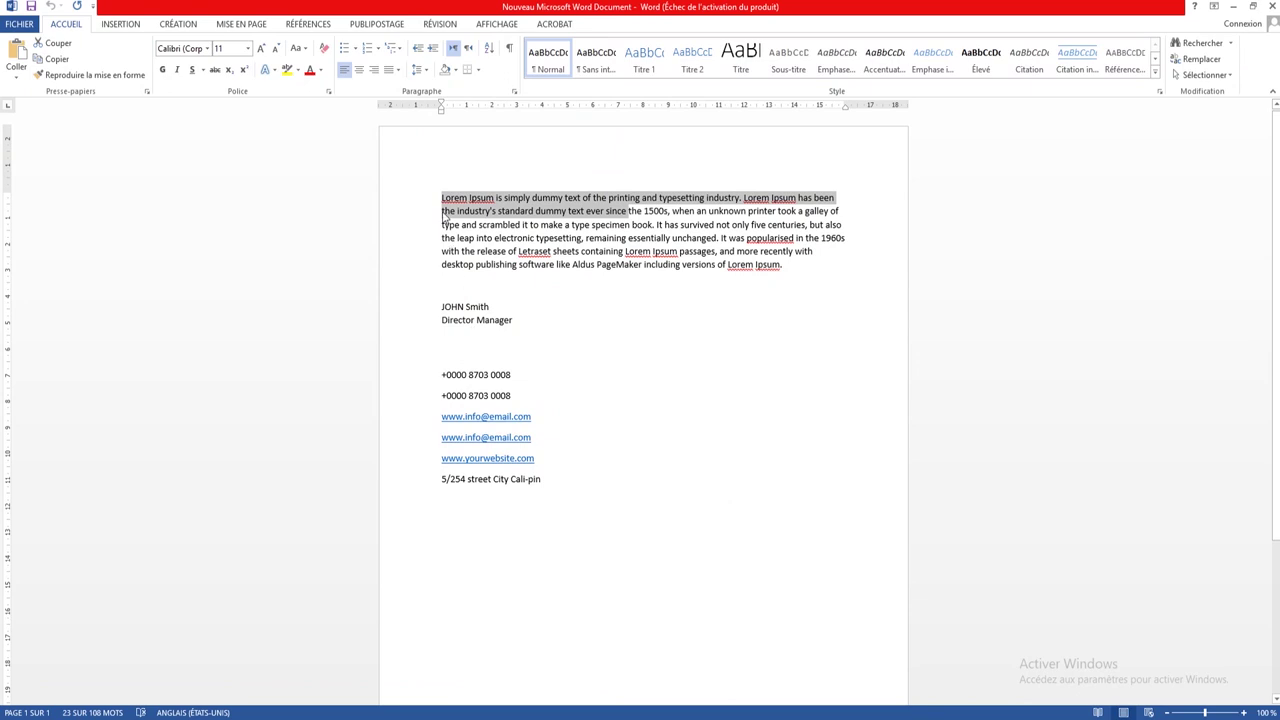
click(444, 214)
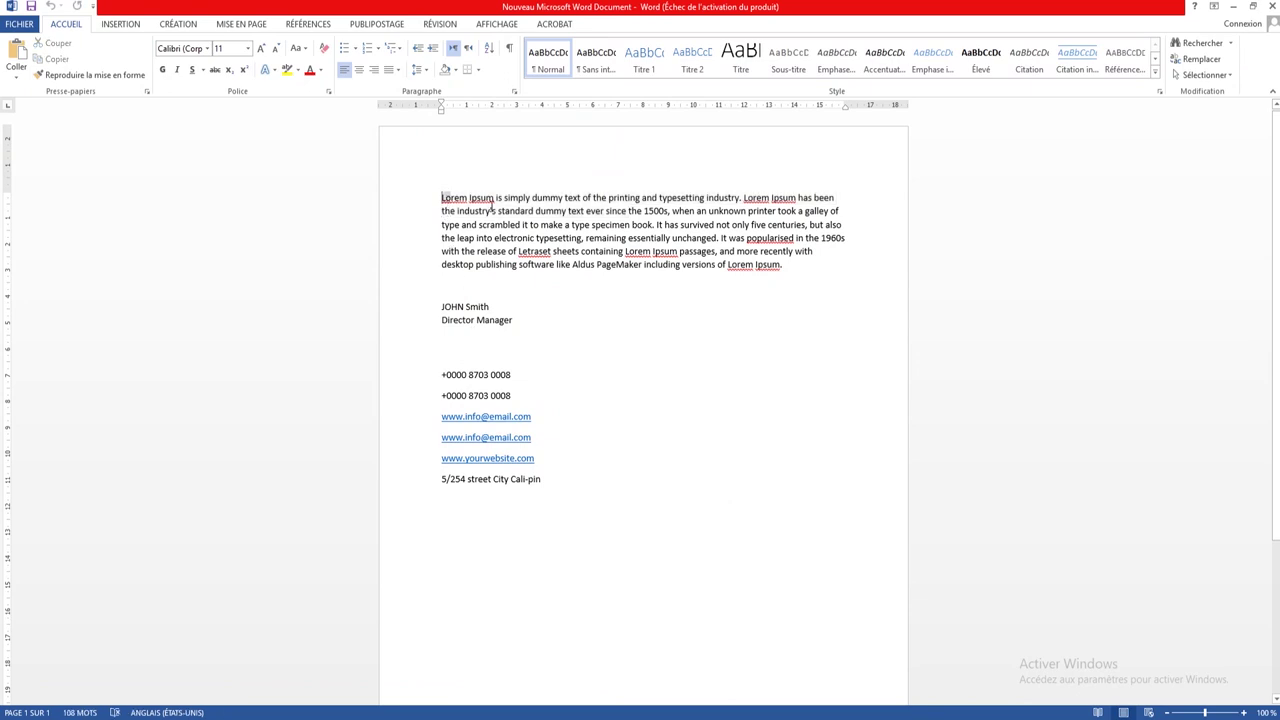
shift+click(660, 225)
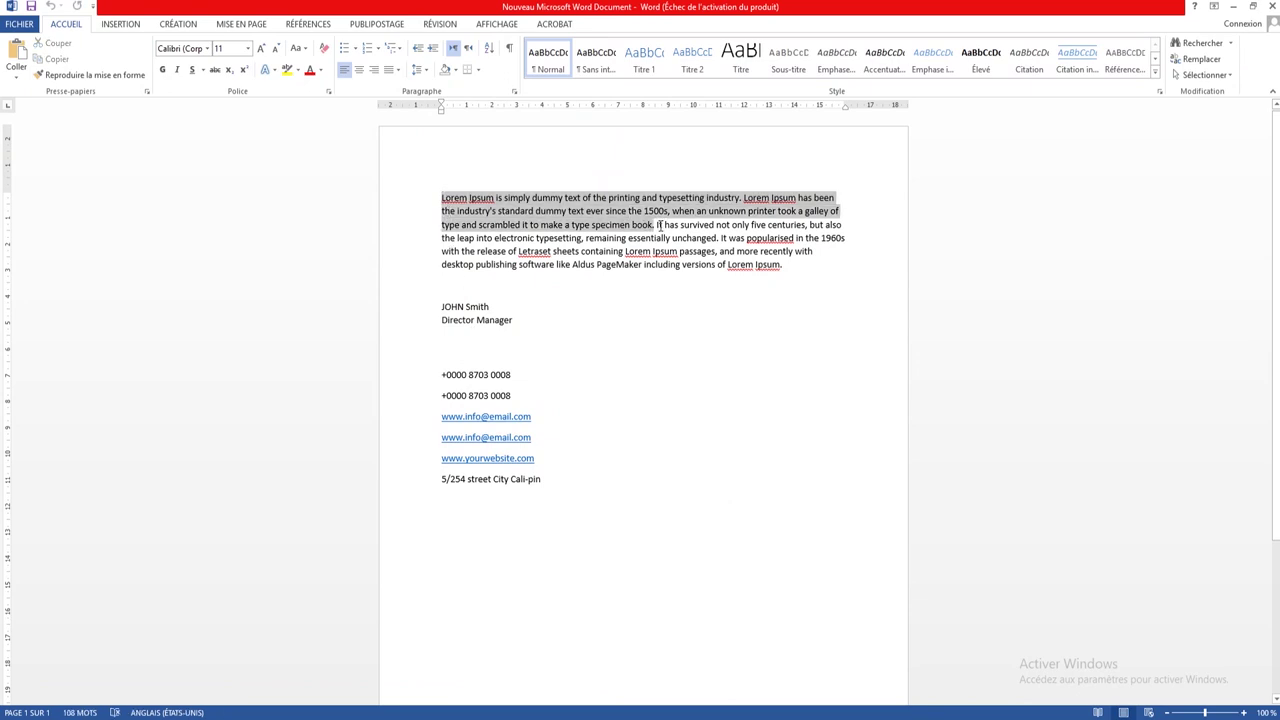
click(1224, 6)
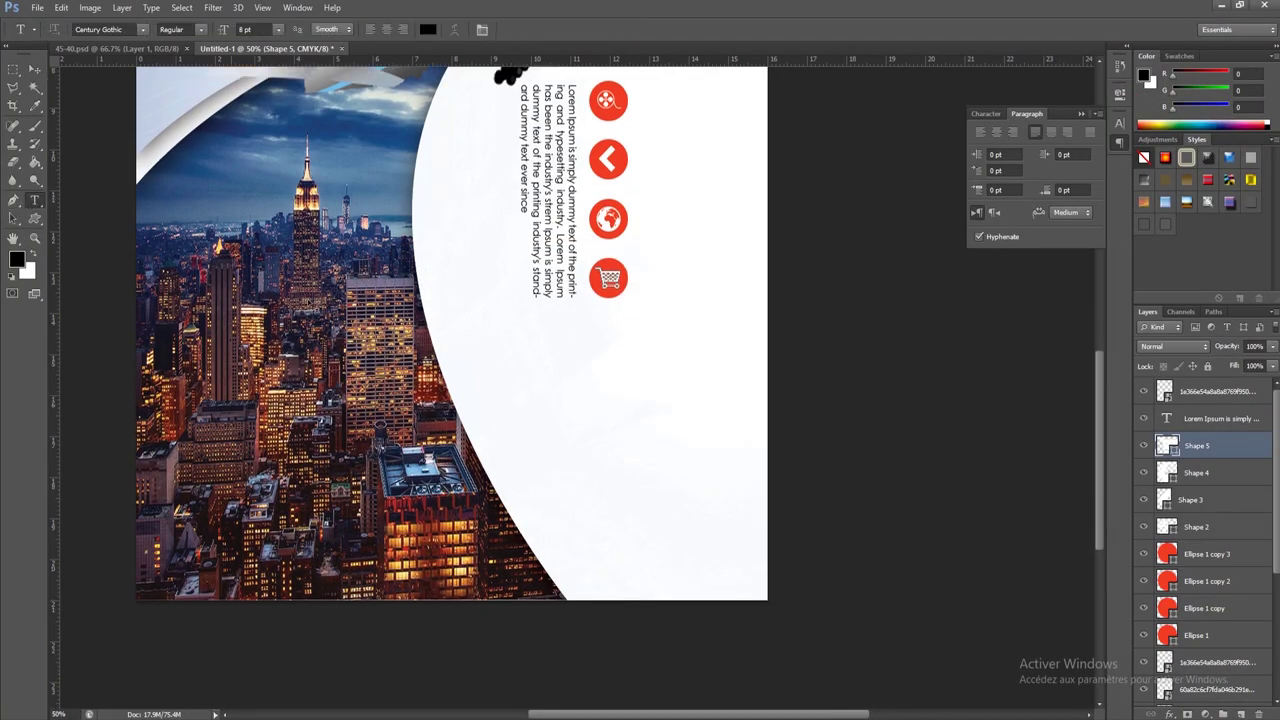
- Paste the copied sentences into a new text box below the icons at 7 pt
drag(477, 323, 742, 483)
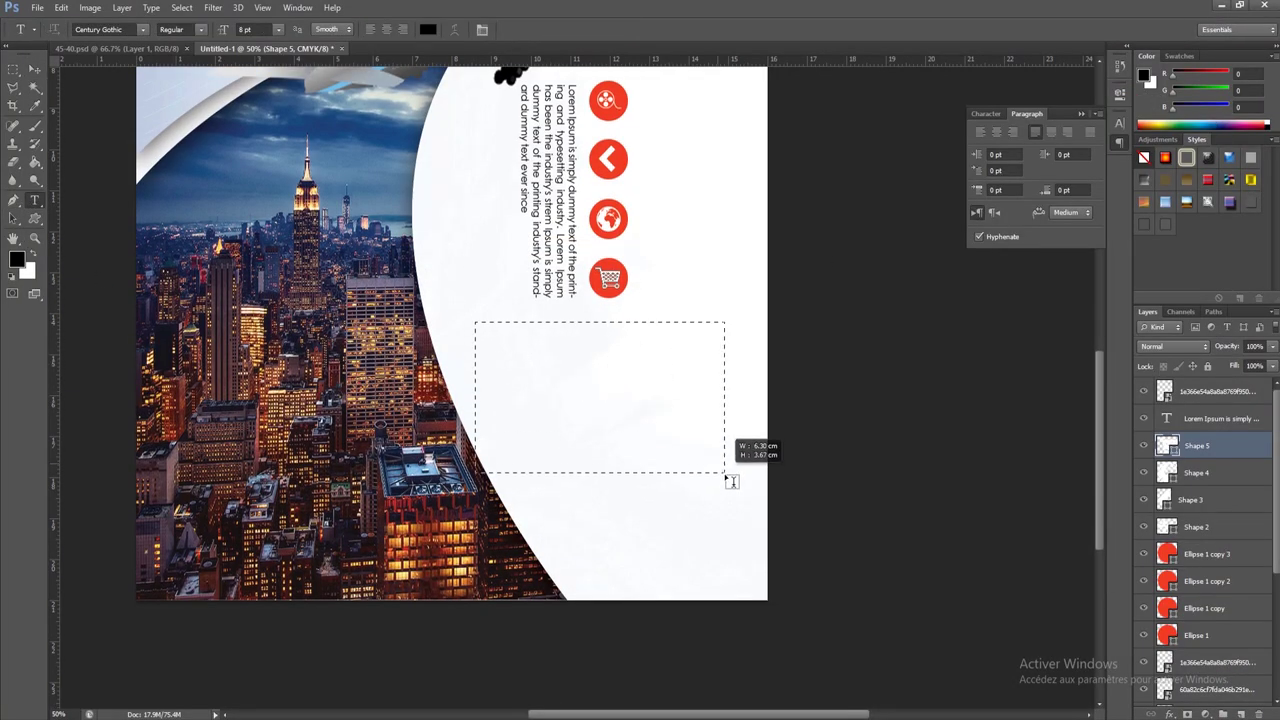
right_click(552, 362)
click(590, 423)
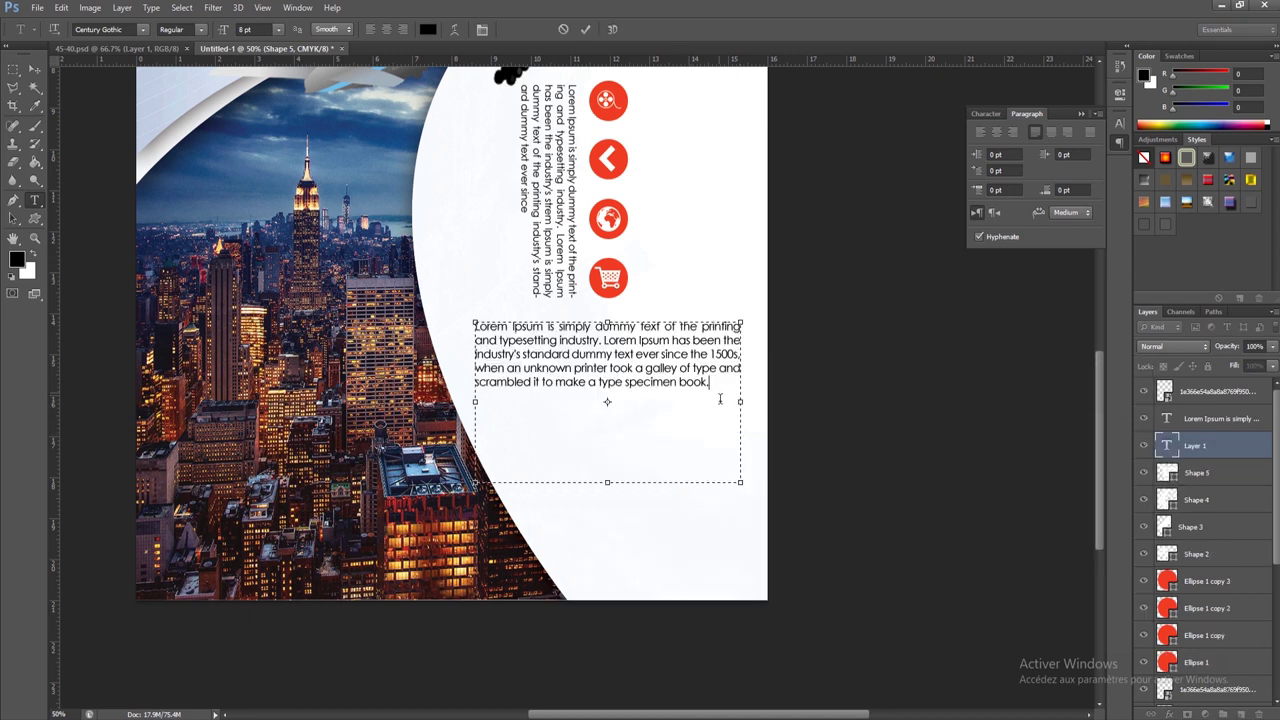
drag(719, 398, 463, 331)
click(986, 114)
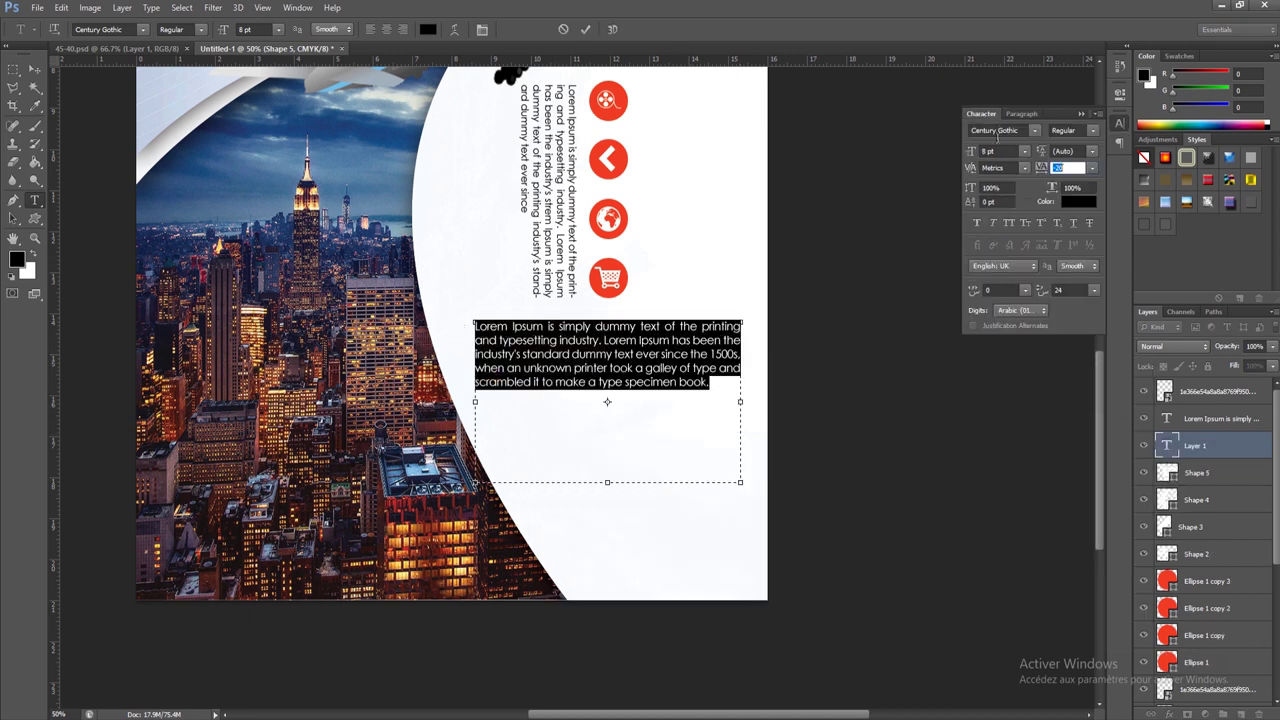
drag(992, 153, 657, 369)
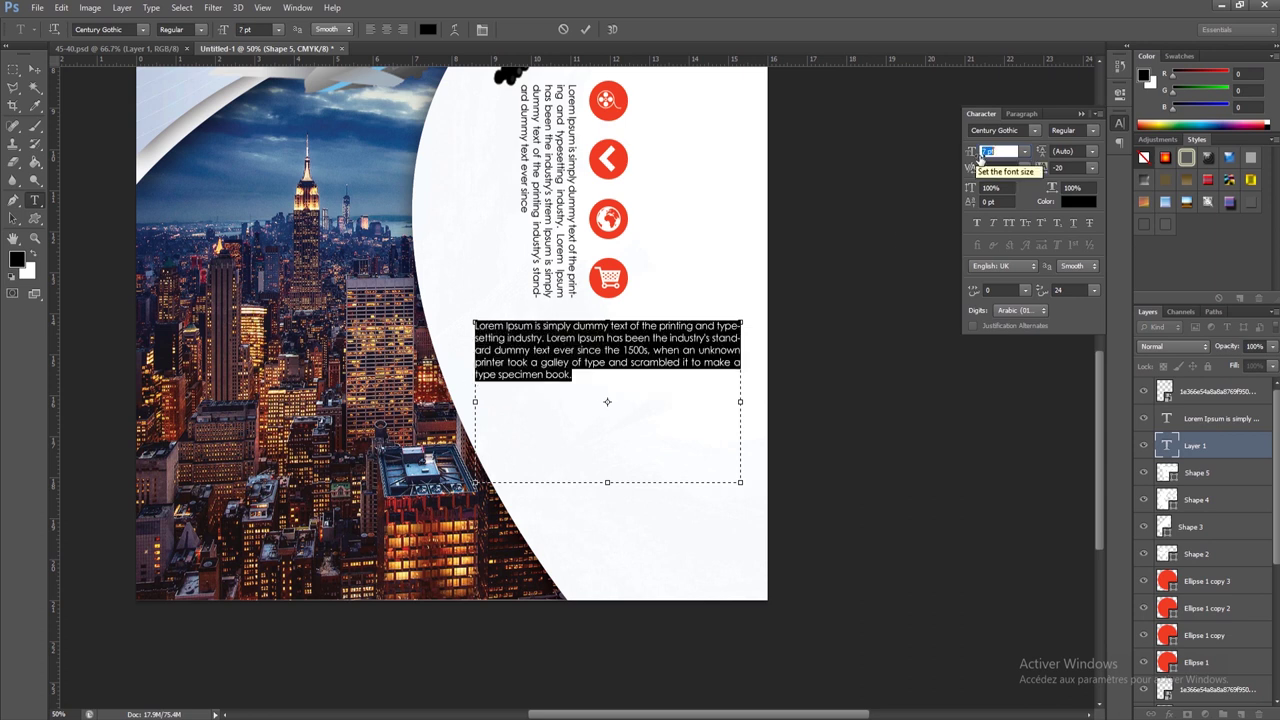
- Paste a second copy after 'book.' and shorten the text box to fit
click(628, 385)
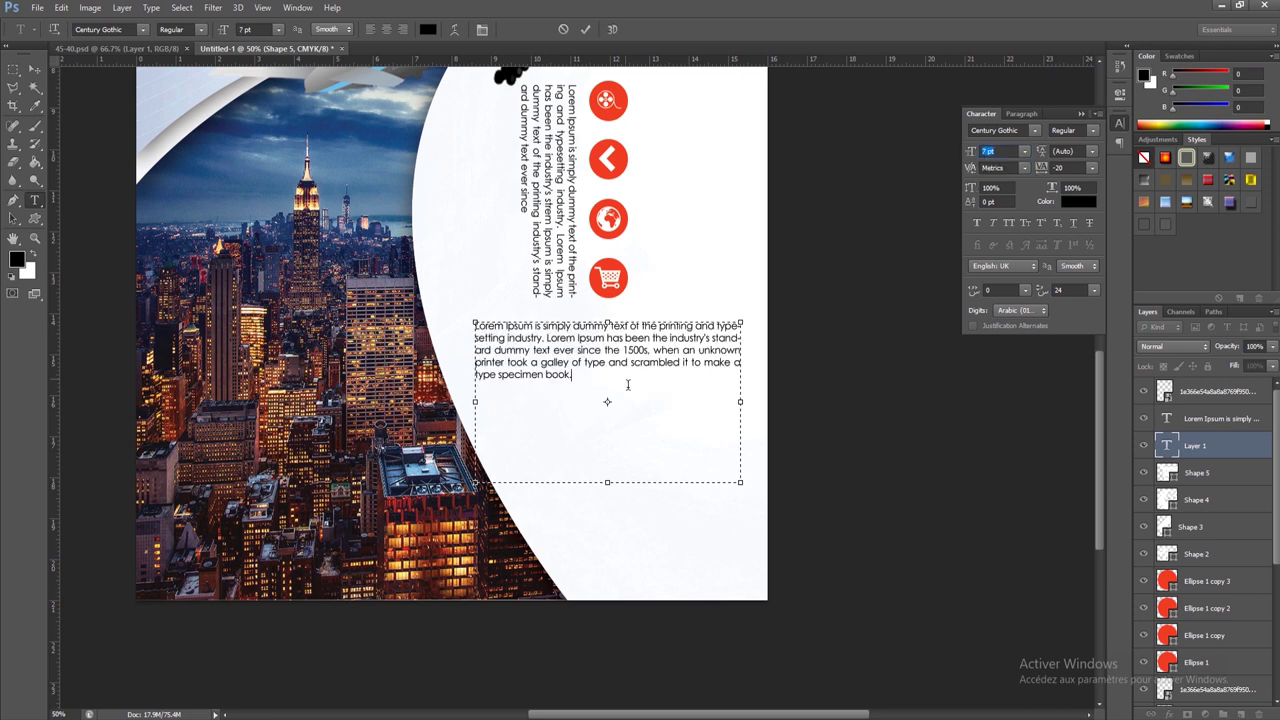
right_click(580, 404)
click(605, 458)
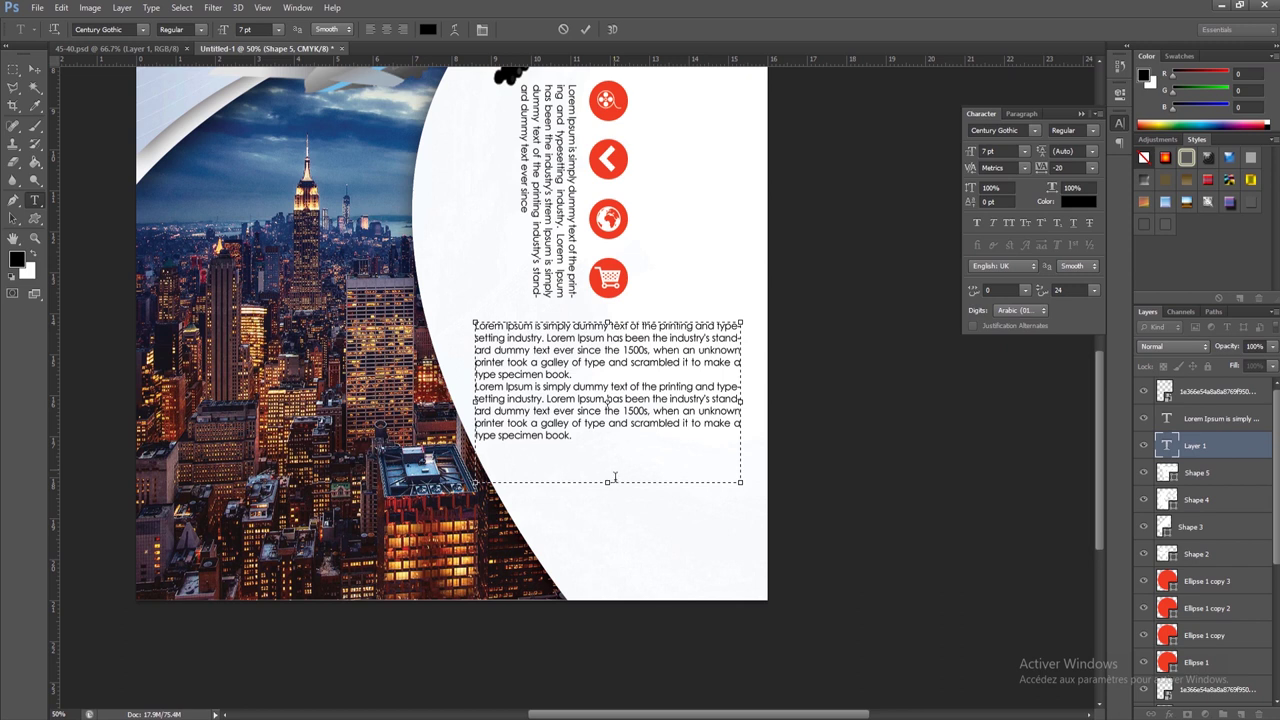
drag(617, 493, 607, 459)
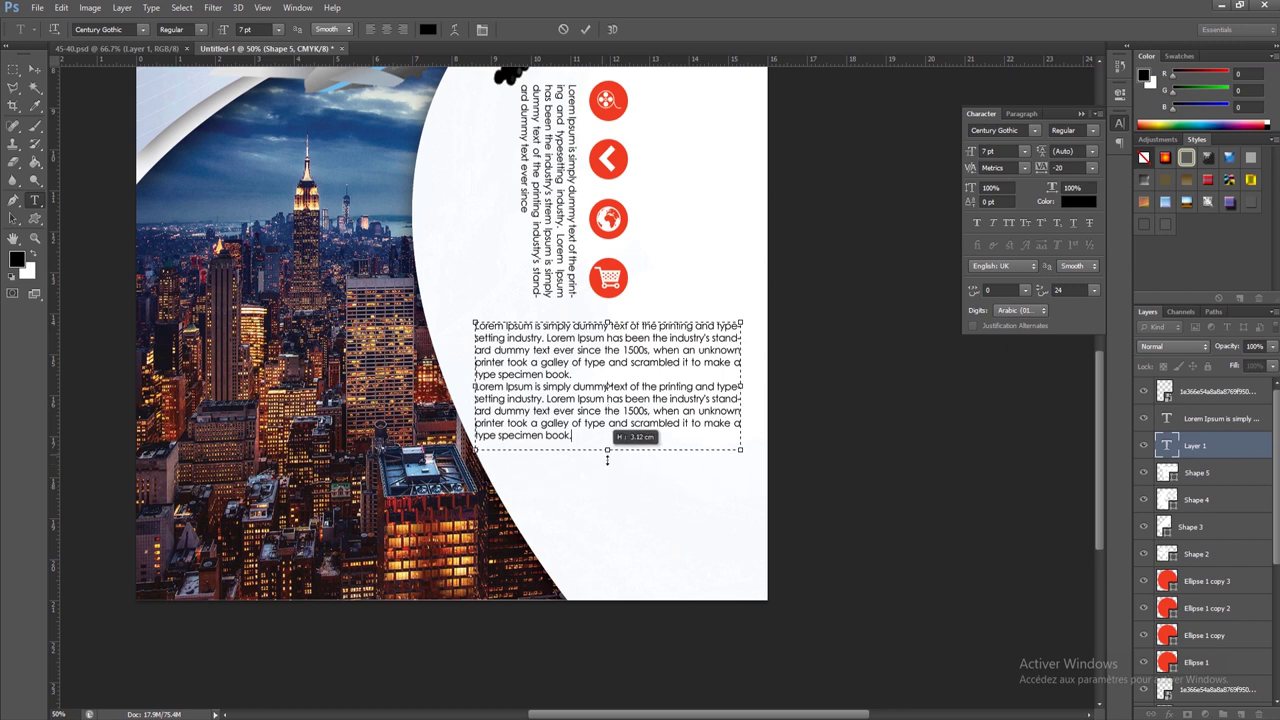
click(36, 69)
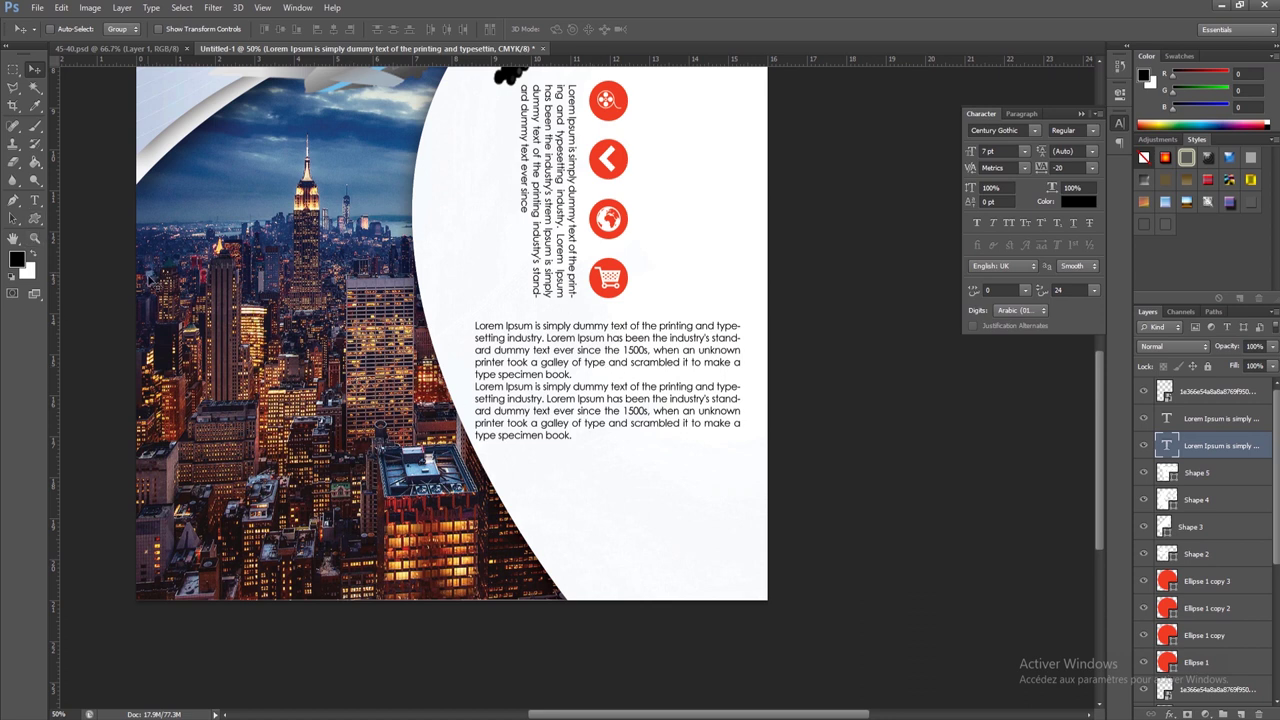
- Trim the second copy's extra tail, nudge the paragraph down, then copy 'Lorem Ipsum is simply dummy' in Word
click(35, 200)
click(636, 415)
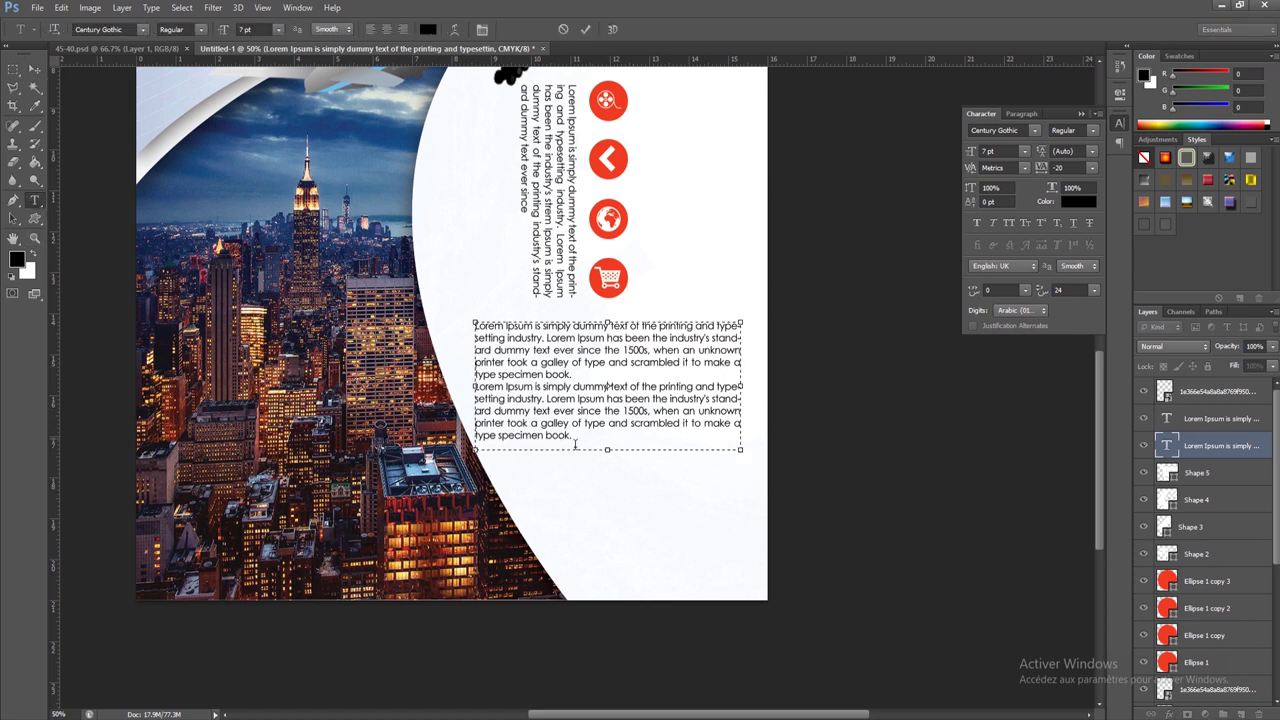
drag(572, 436, 553, 411)
key(BackSpace)
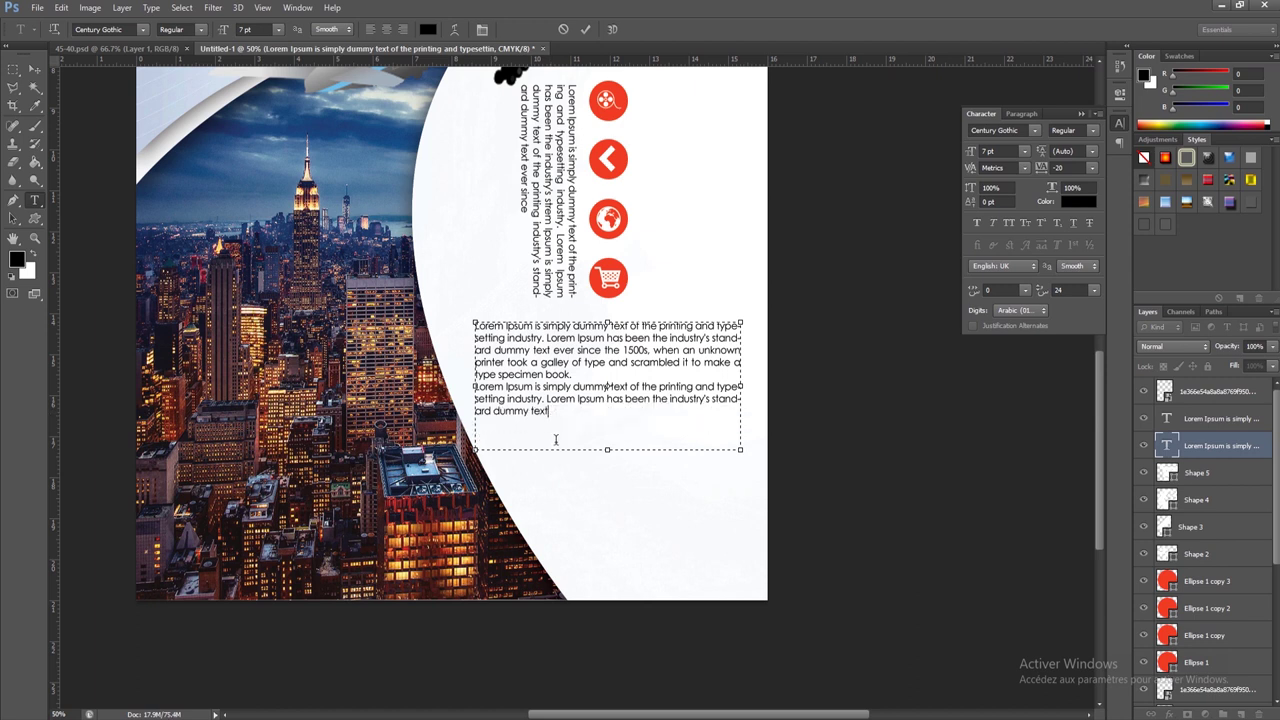
drag(607, 453, 607, 419)
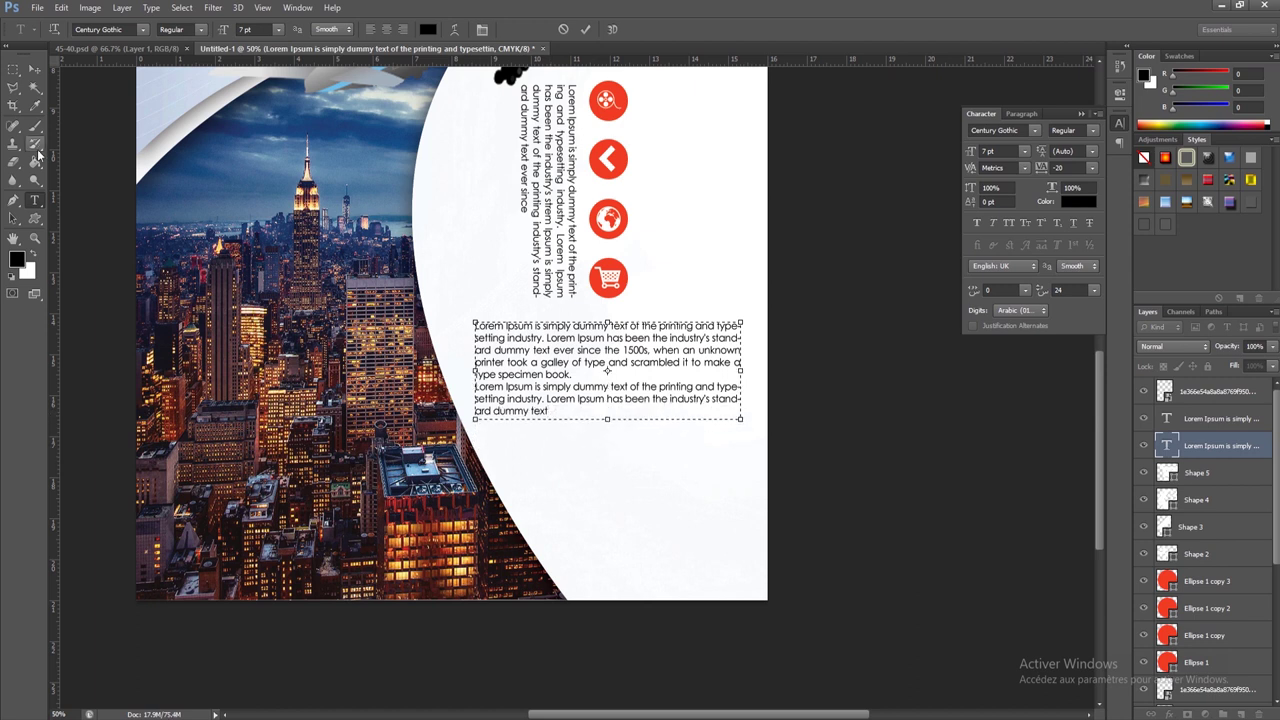
click(34, 69)
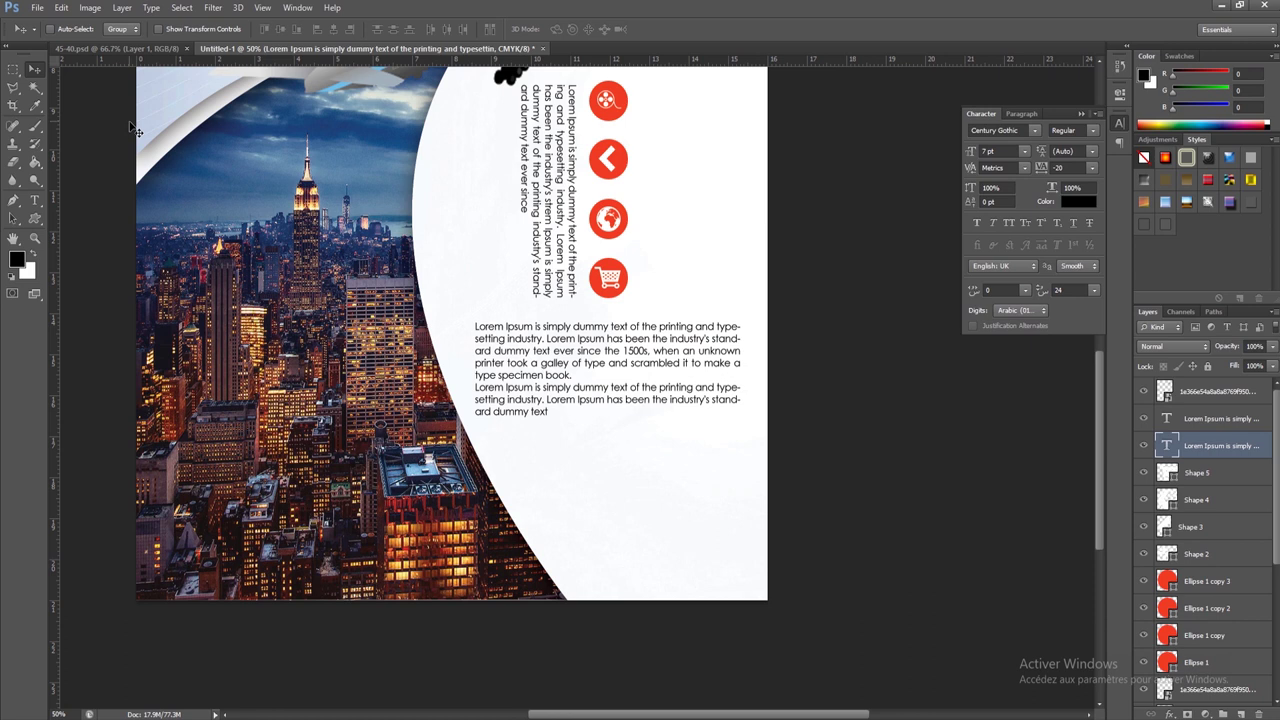
key(shift+Down)
key(shift+Down)
key(shift+Down)
key(shift+Down)
key(shift+Down)
key(shift+Down)
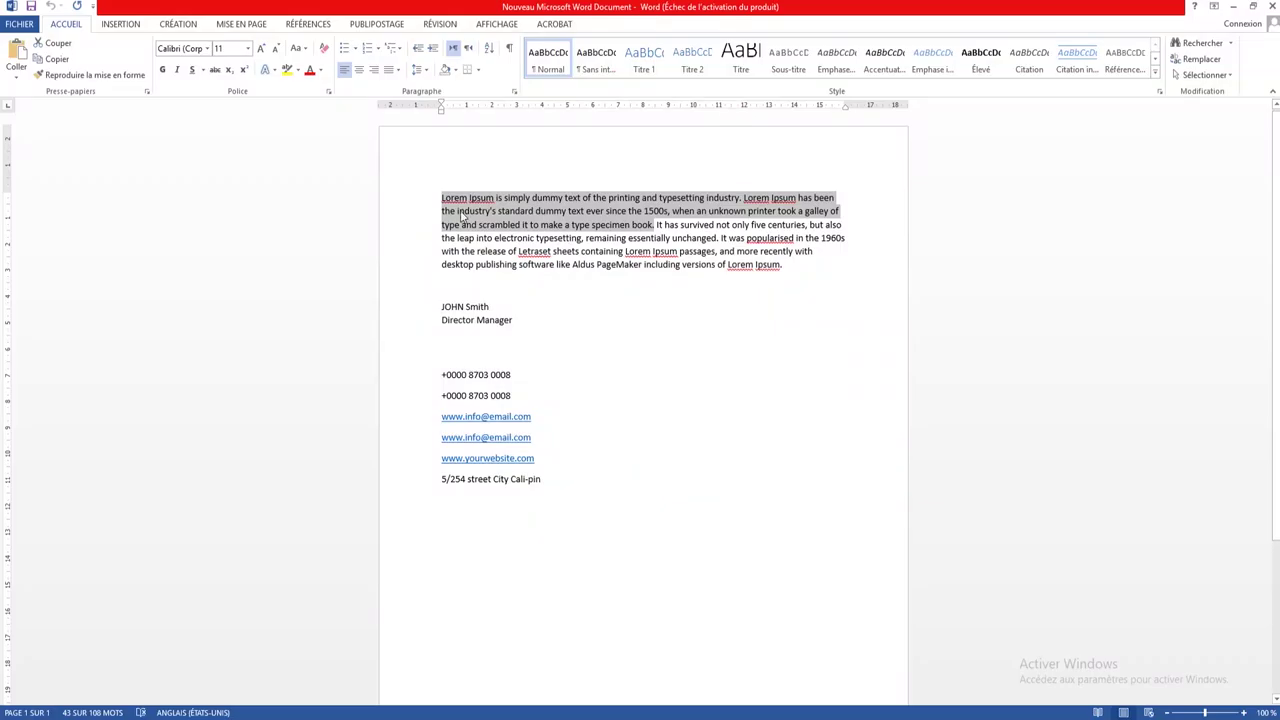
drag(441, 197, 564, 198)
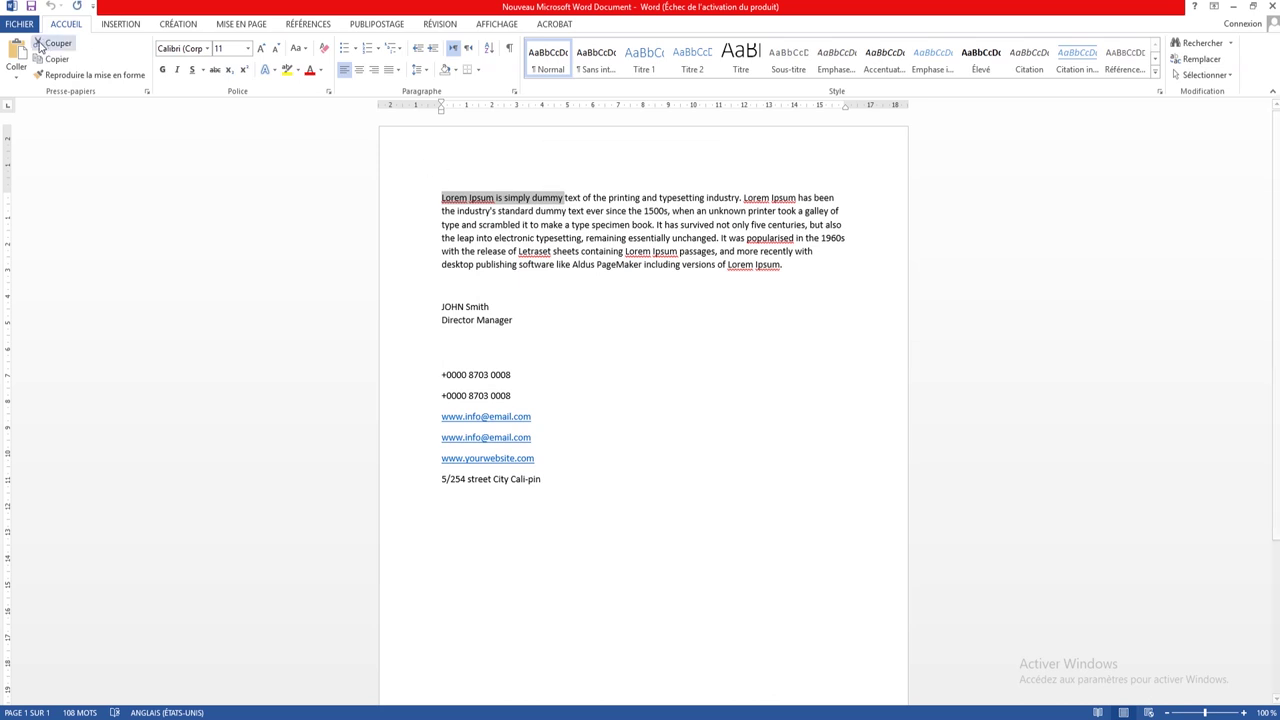
click(56, 60)
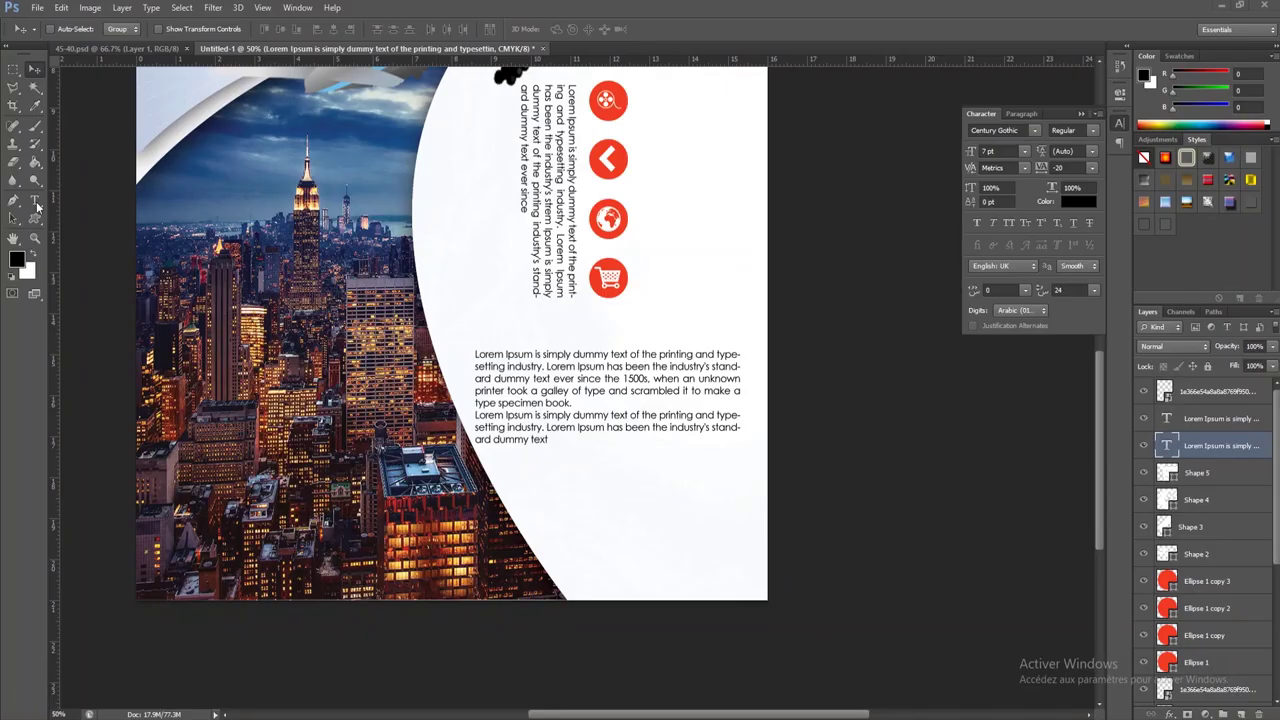
- Paste 'Lorem Ipsum is simply dummy' as a new text line above the paragraph
click(36, 203)
click(484, 336)
right_click(484, 338)
click(543, 400)
key(ctrl+a)
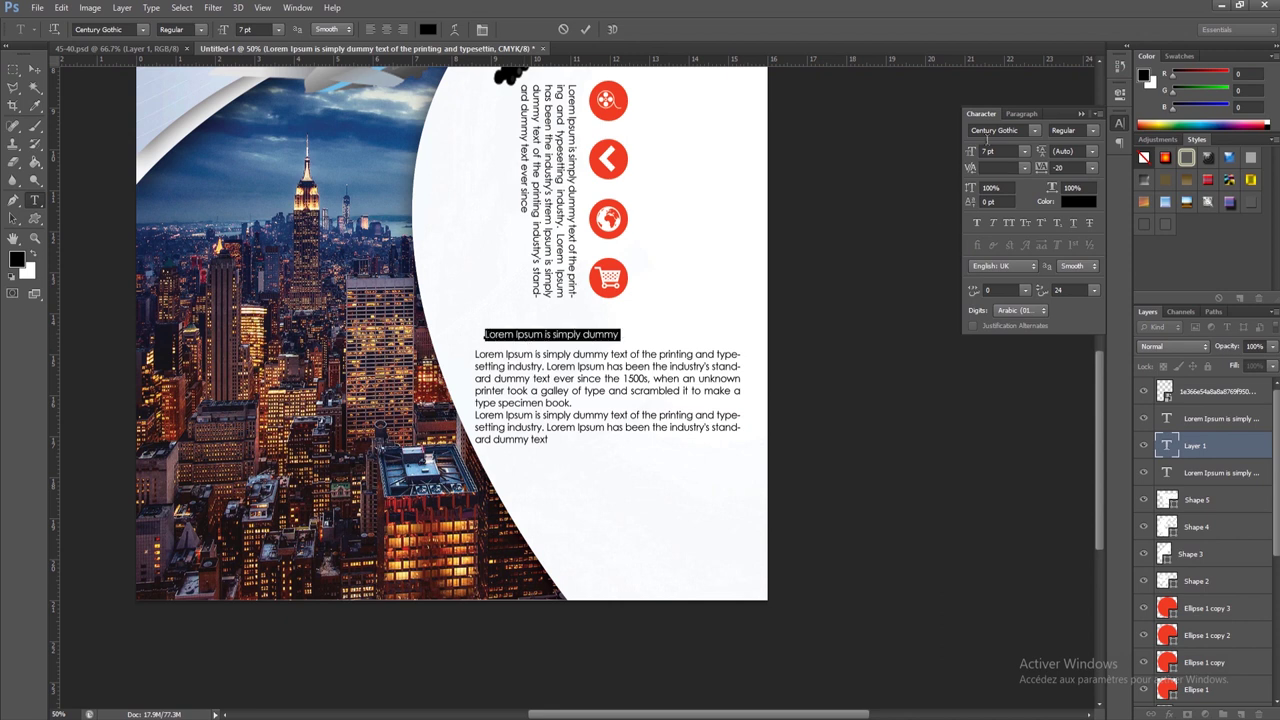
- Style the heading as red 12 pt Akhand-Bold all caps and nudge it right
click(1034, 130)
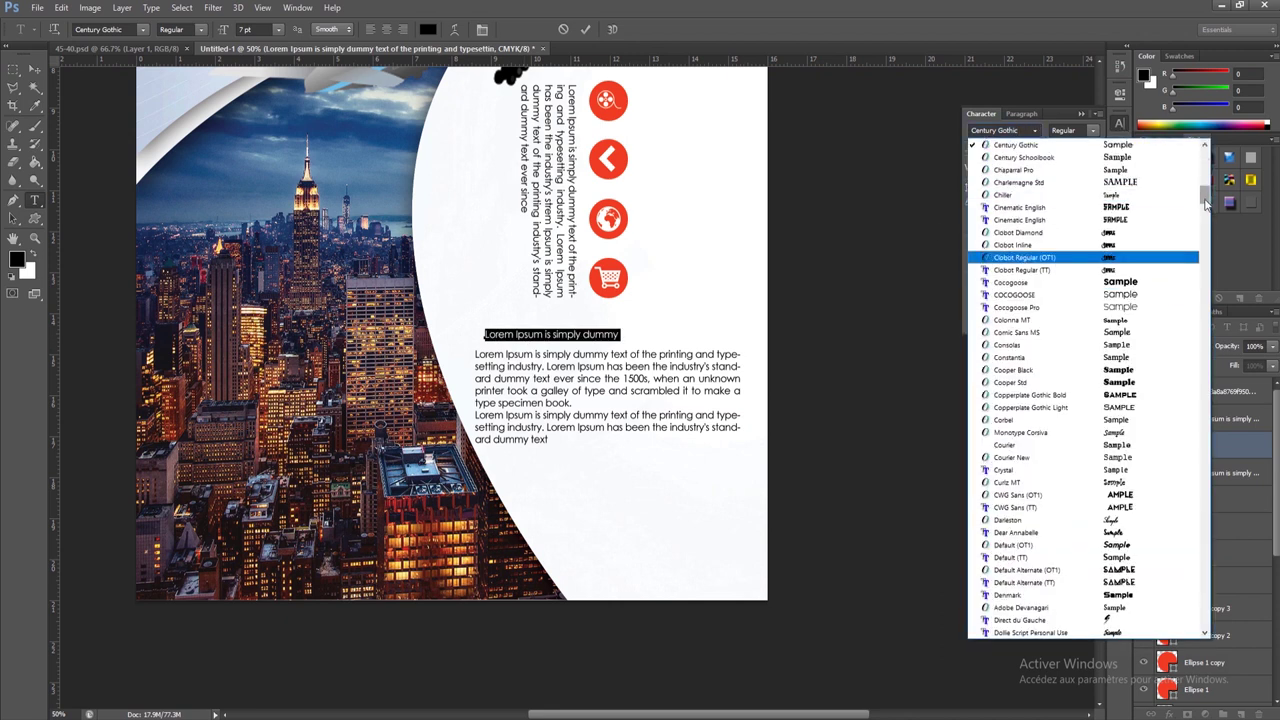
drag(1205, 204, 1205, 155)
click(1060, 250)
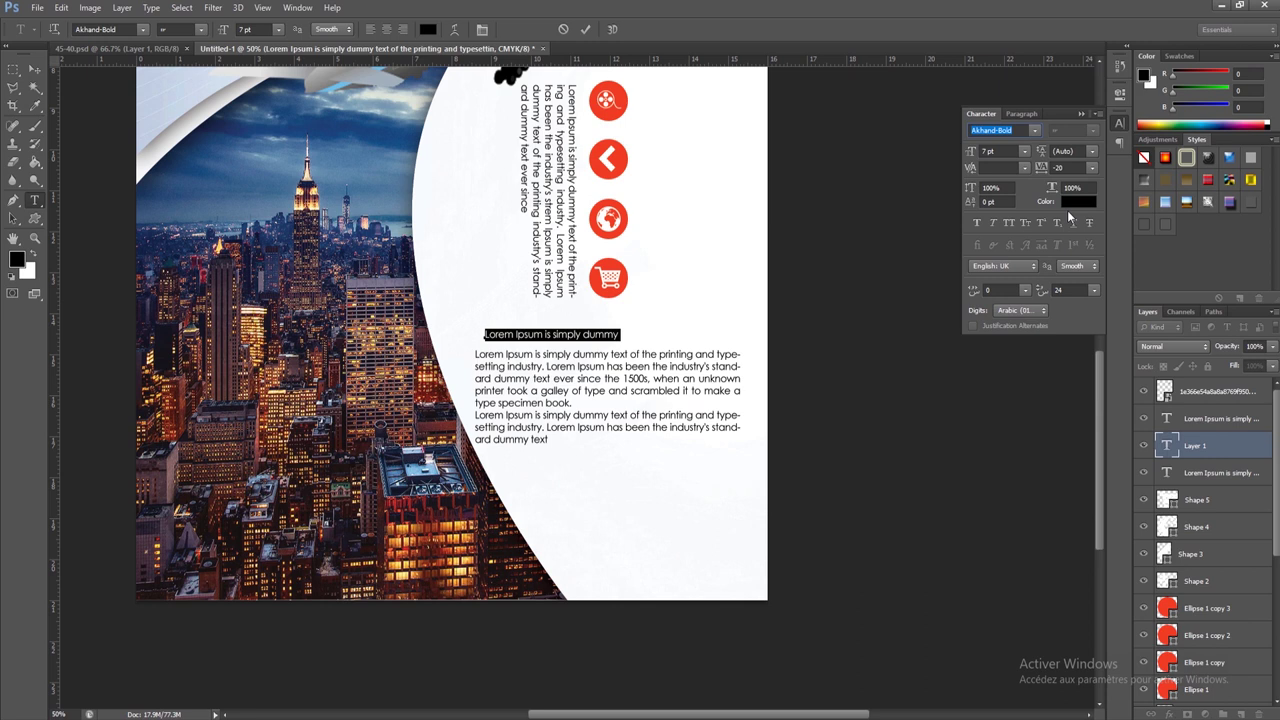
click(1009, 223)
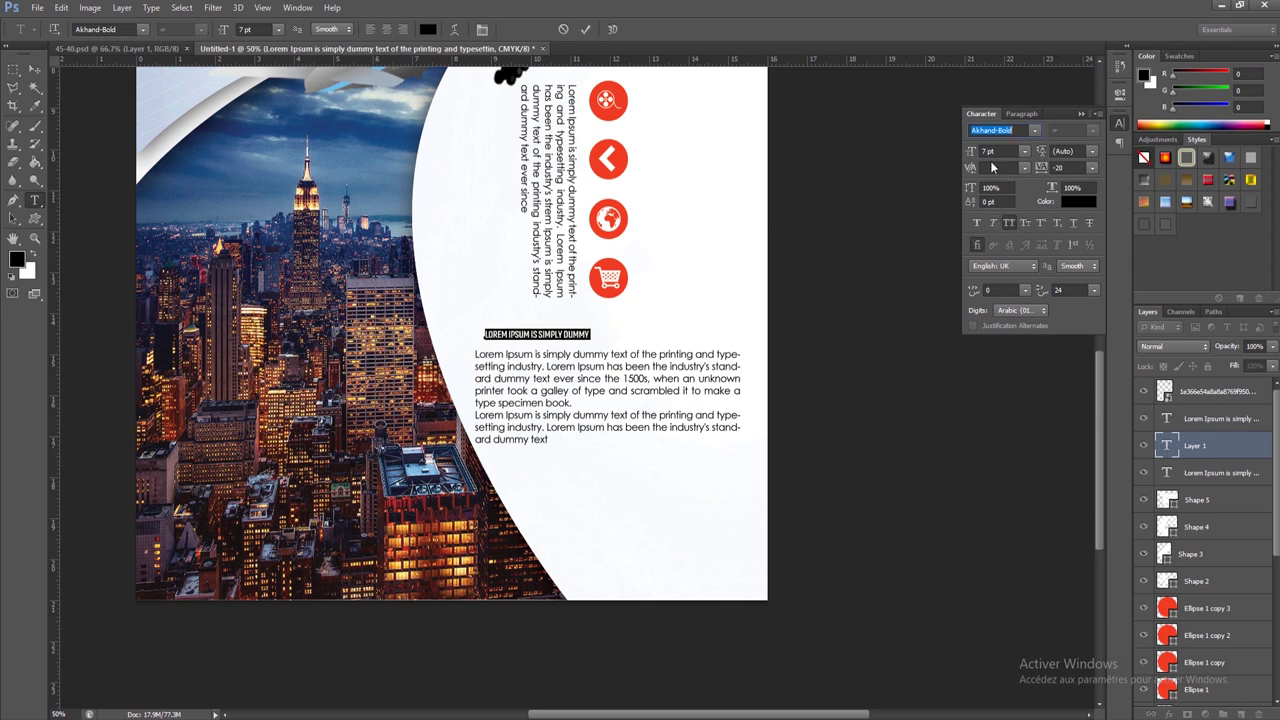
click(990, 152)
key(Up)
key(Up)
key(Up)
key(Up)
key(Up)
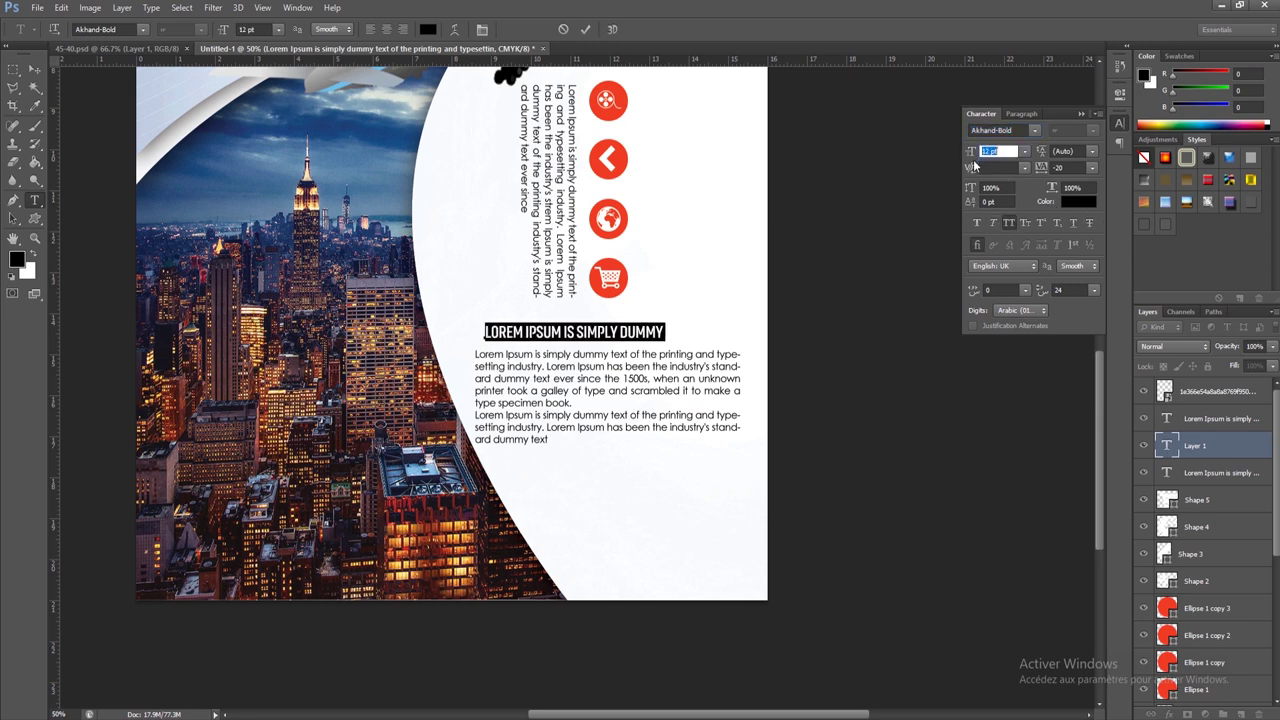
click(17, 260)
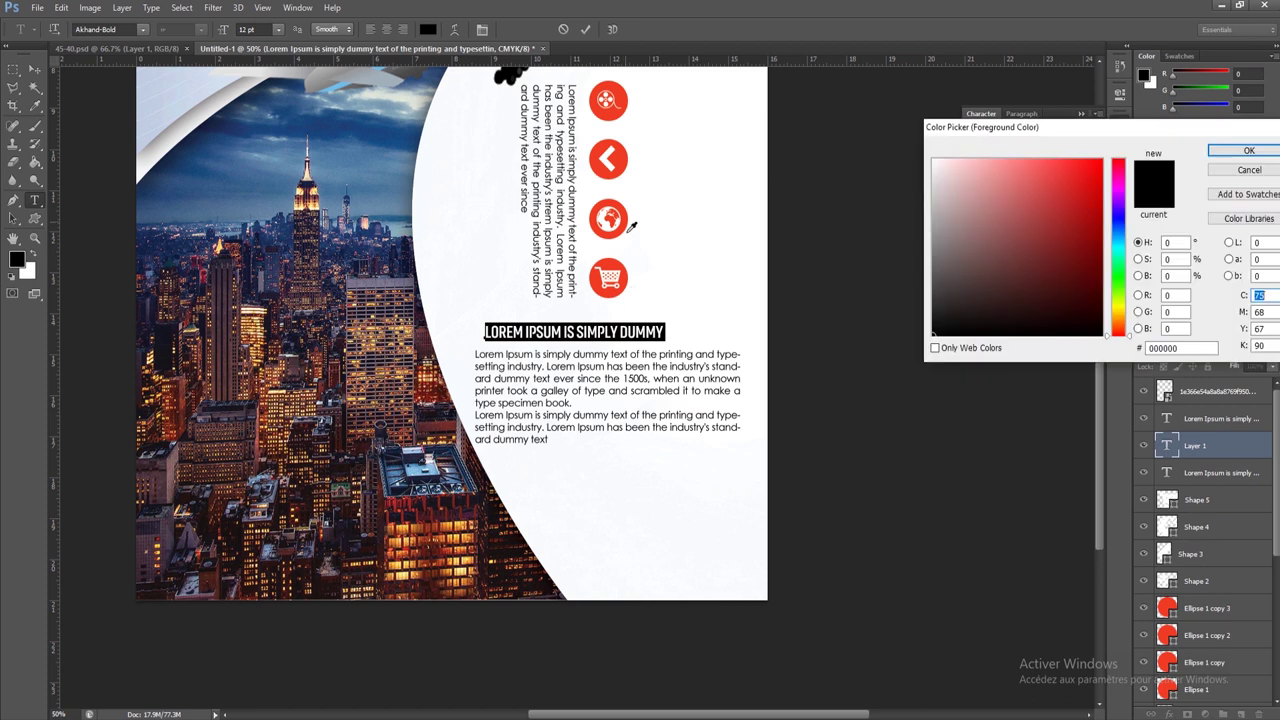
click(1248, 150)
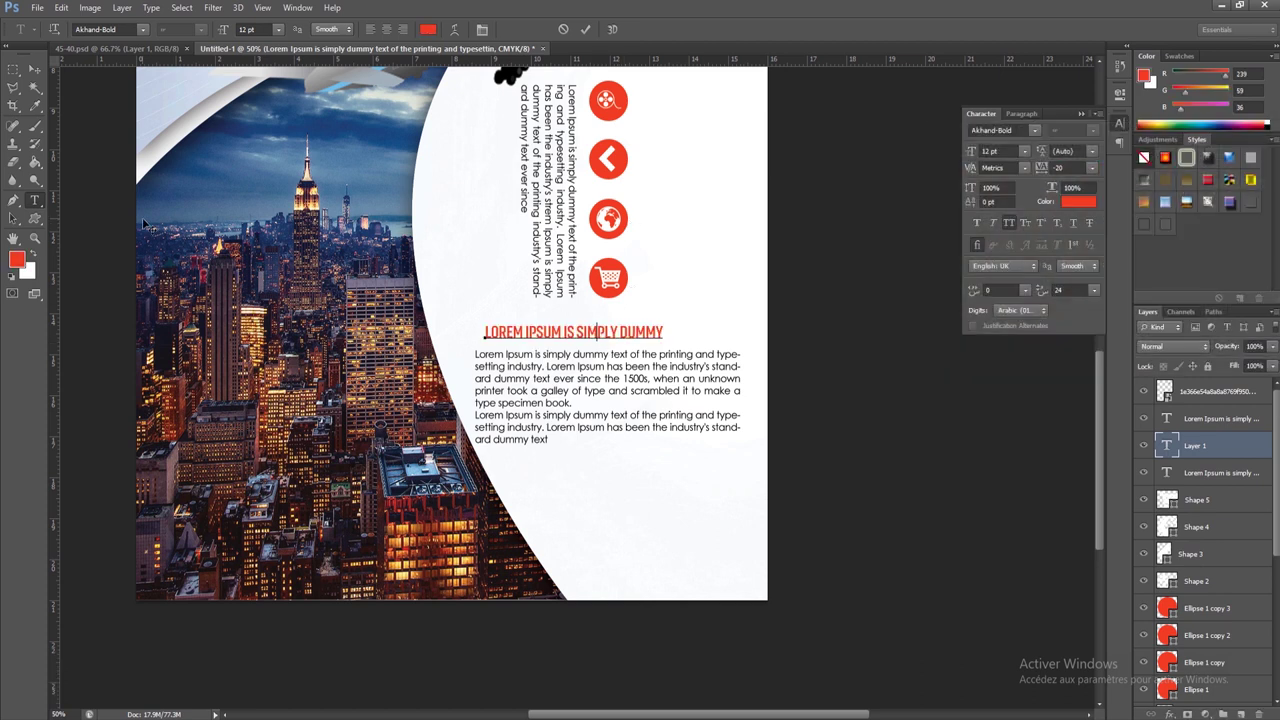
click(34, 70)
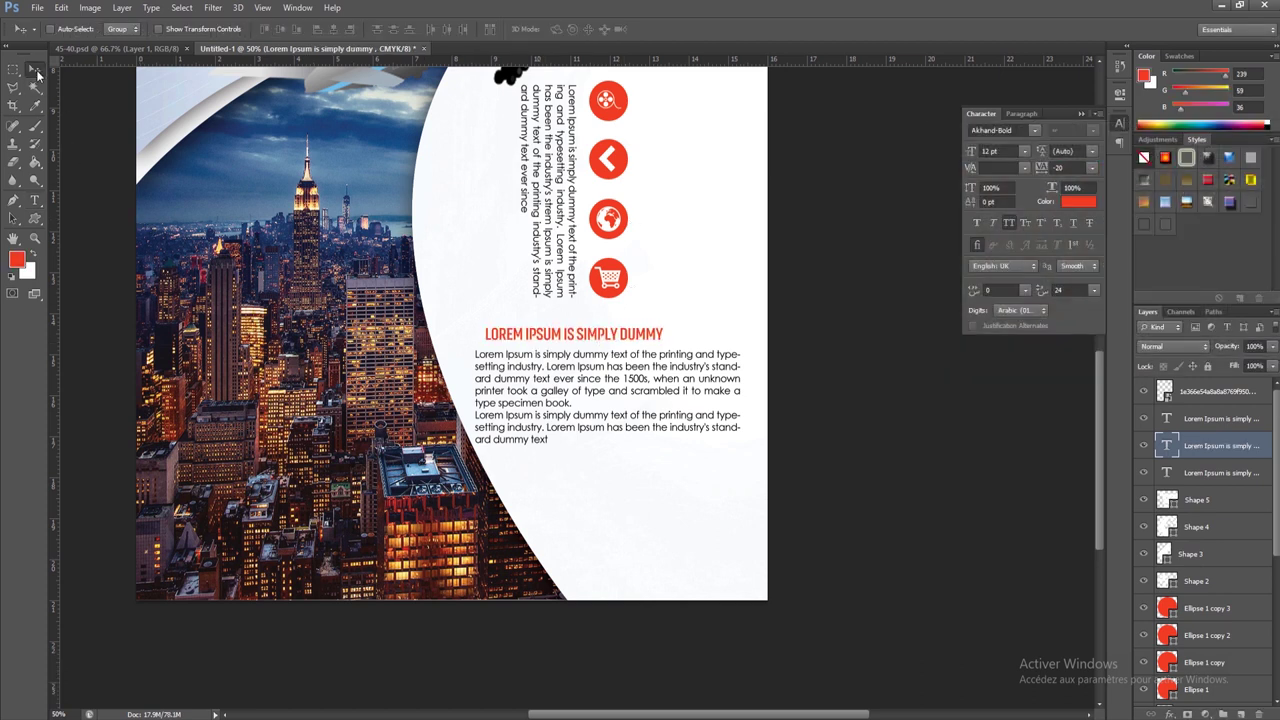
key(Right)
key(Right)
key(Right)
key(Right)
key(Right)
key(Right)
key(Right)
key(Right)
key(Right)
key(Right)
key(Right)
key(Right)
key(Right)
key(Right)
key(Right)
key(Right)
key(Right)
key(Right)
key(Right)
key(Right)
key(Right)
key(Right)
key(Right)
key(Right)
- Draw a small checkbox custom shape just left of the red heading
click(35, 219)
click(516, 31)
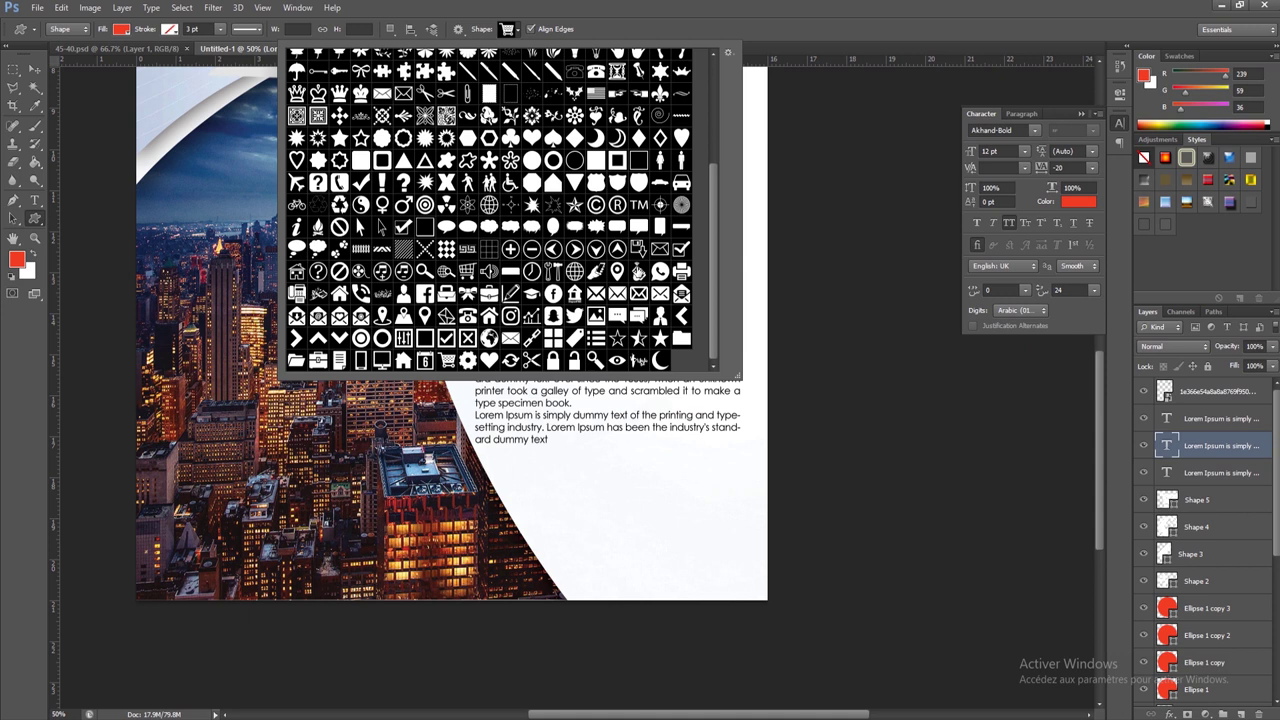
double_click(681, 248)
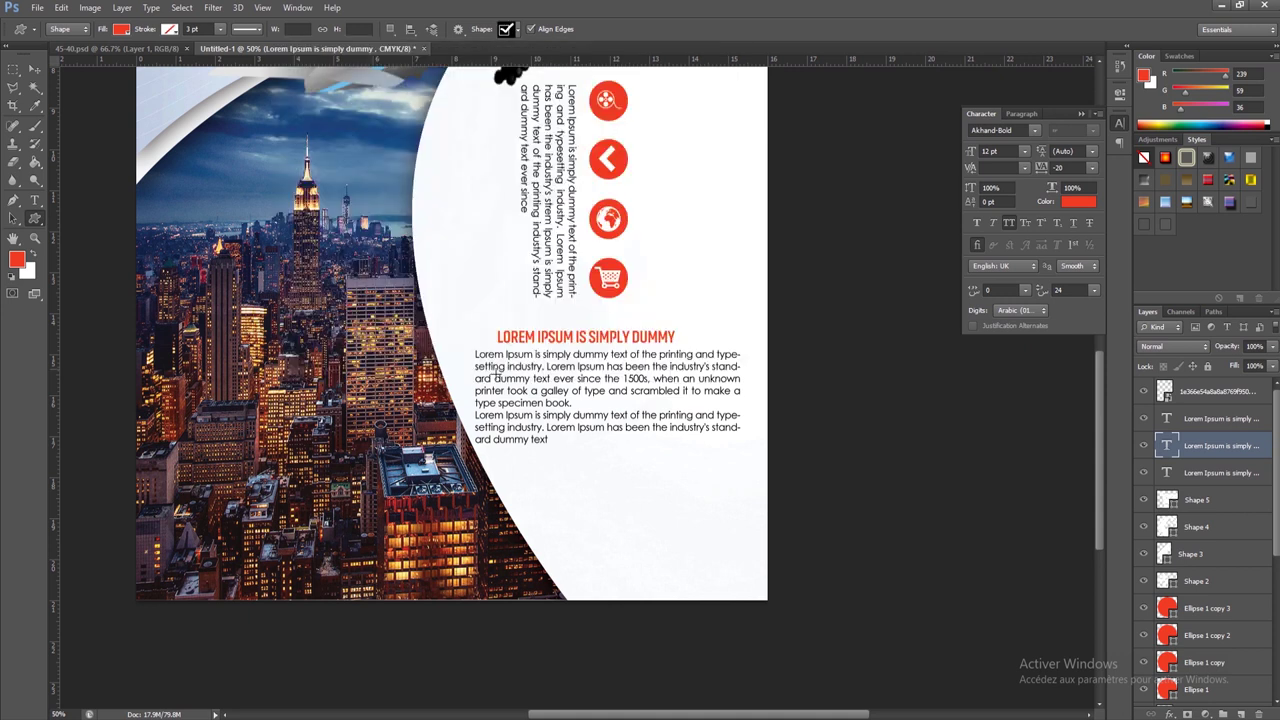
drag(488, 340, 504, 347)
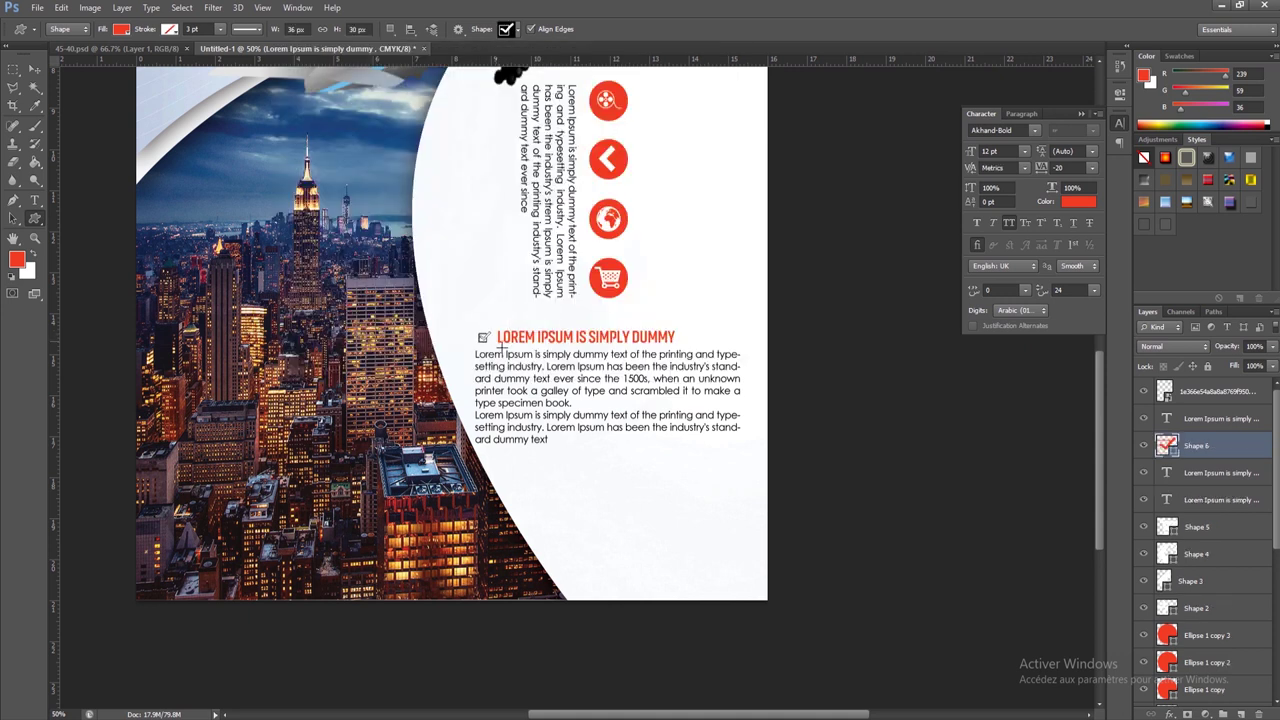
click(36, 72)
- Drag the websiteQRCode_noFrame image from the DESIGN folder toward Photoshop
click(1221, 5)
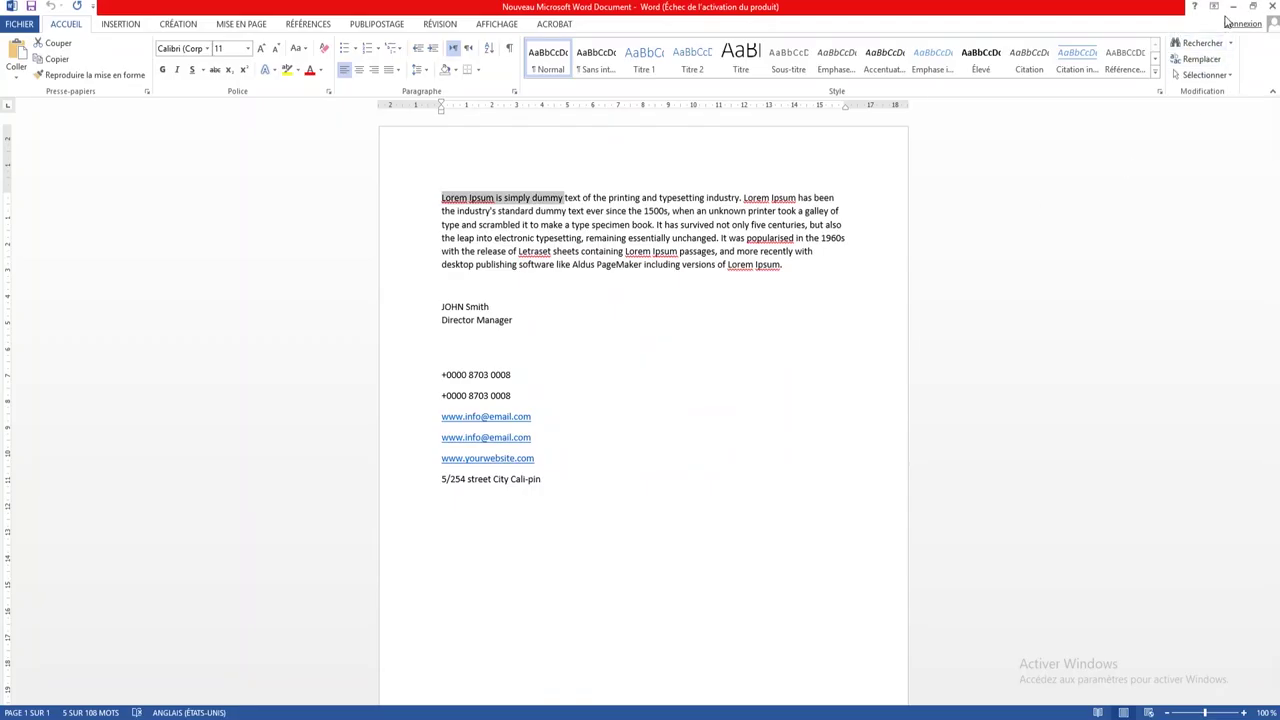
click(1225, 8)
click(962, 225)
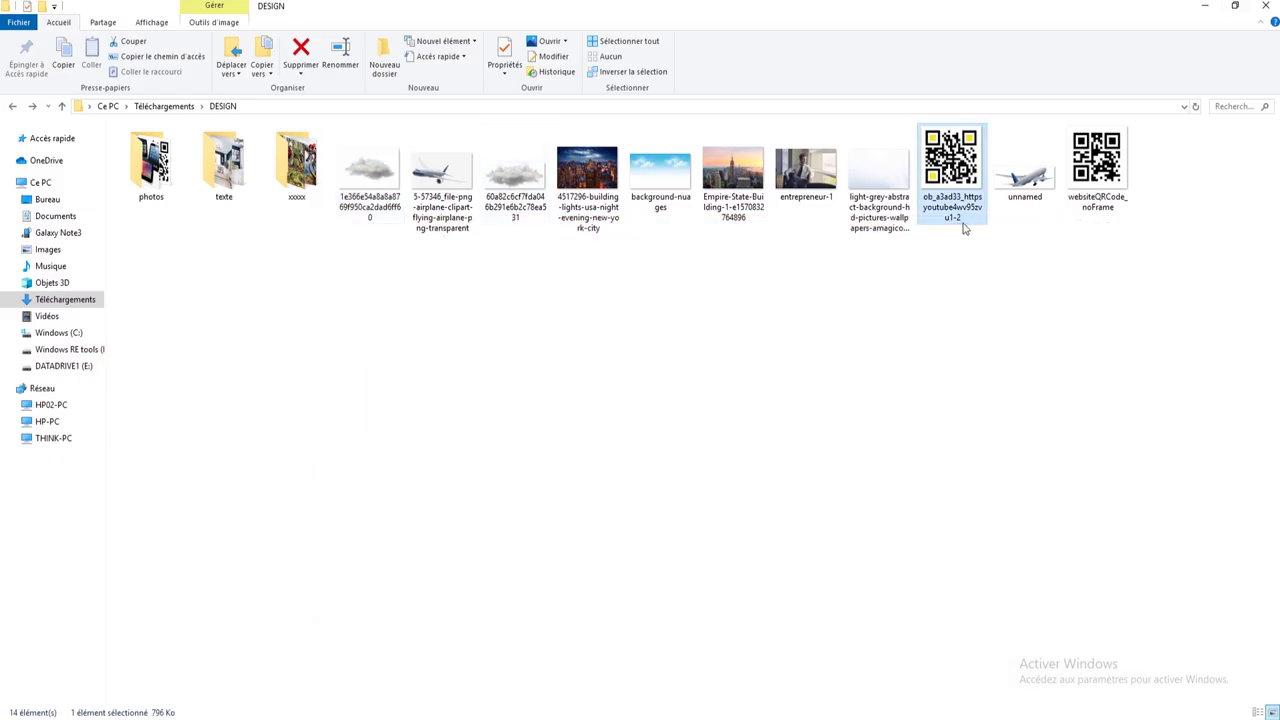
drag(1097, 170, 446, 718)
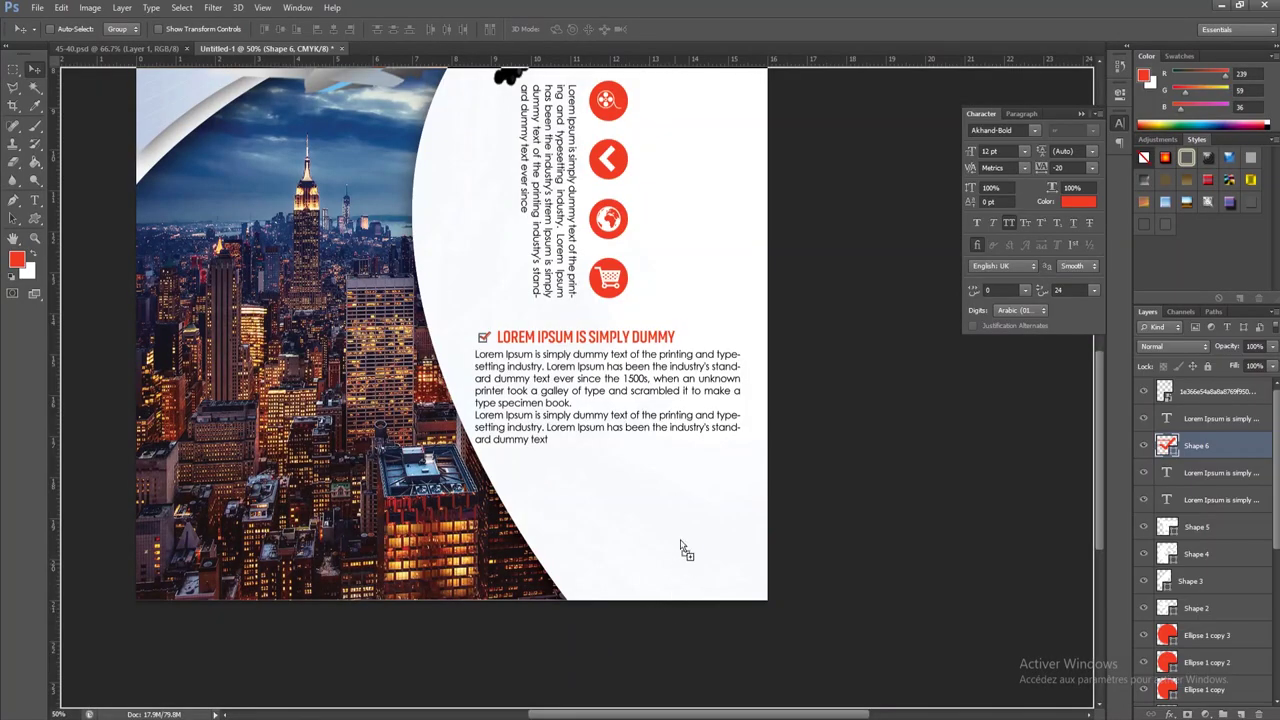
- Place websiteQRCode_noFrame small in the flyer's bottom-right corner and copy the contact lines from Word
drag(446, 718, 680, 543)
mouse_move(892, 66)
mouse_down()
mouse_move(532, 357)
mouse_move(567, 448)
mouse_move(716, 492)
mouse_move(679, 548)
mouse_move(688, 563)
mouse_up()
key(Return)
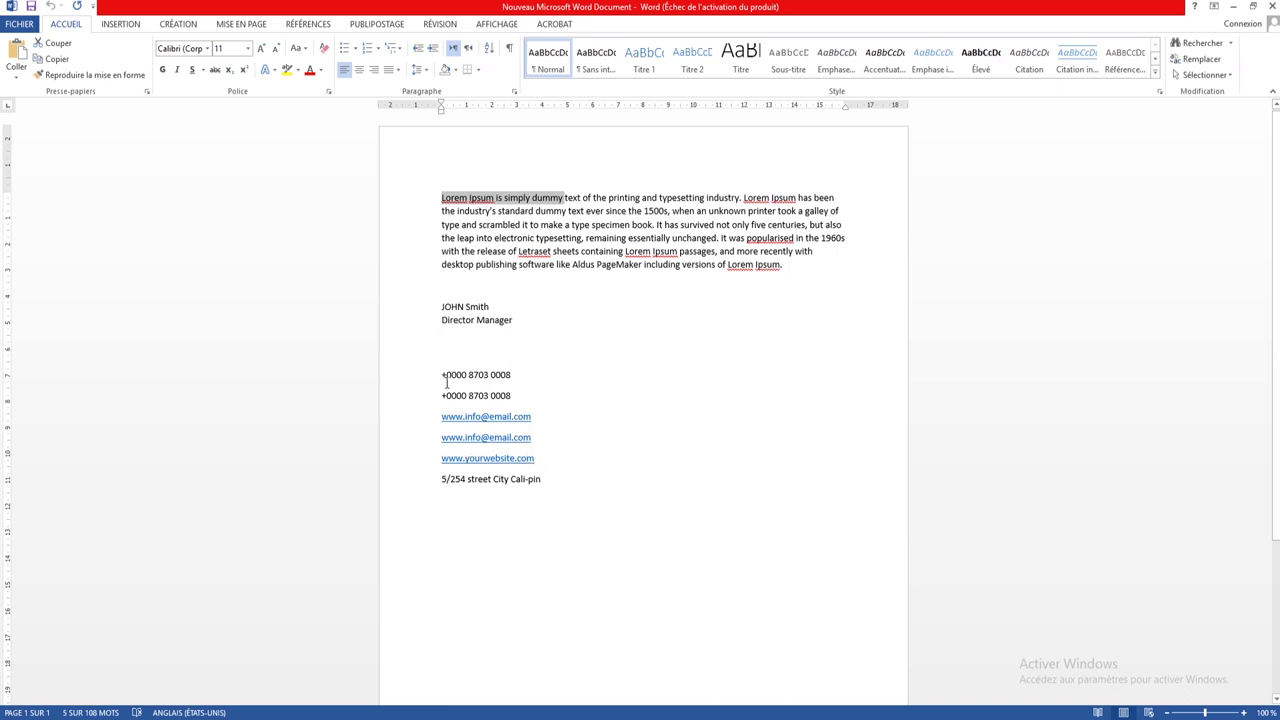
drag(443, 377, 545, 482)
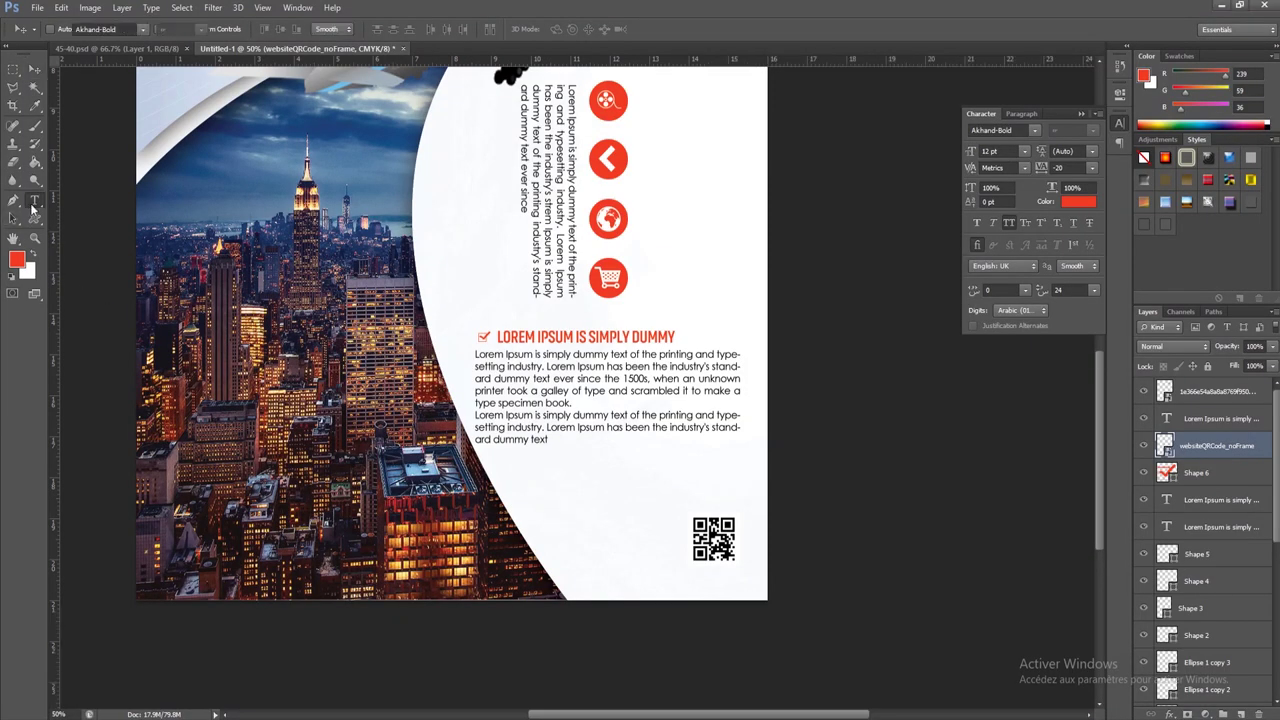
click(33, 202)
- Paste the contact lines as black text below the body text and delete the duplicate email line
click(13, 280)
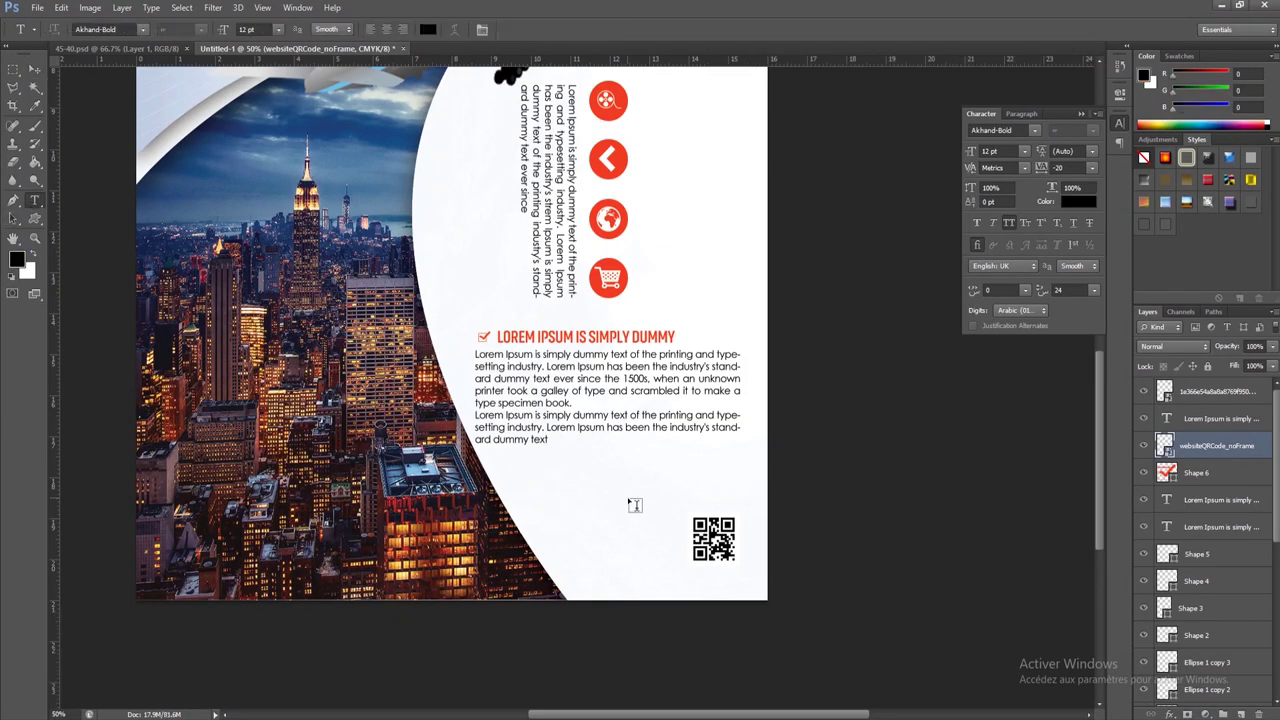
click(576, 492)
right_click(572, 496)
click(610, 285)
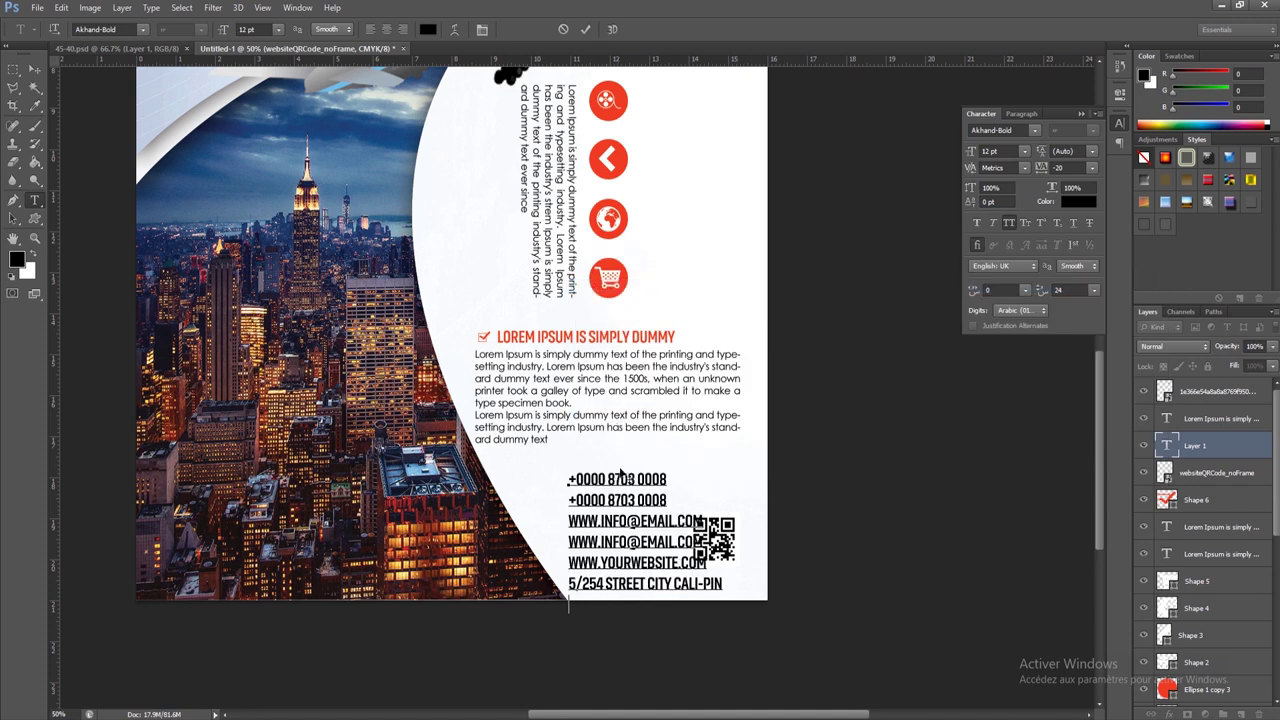
triple_click(621, 521)
key(BackSpace)
key(BackSpace)
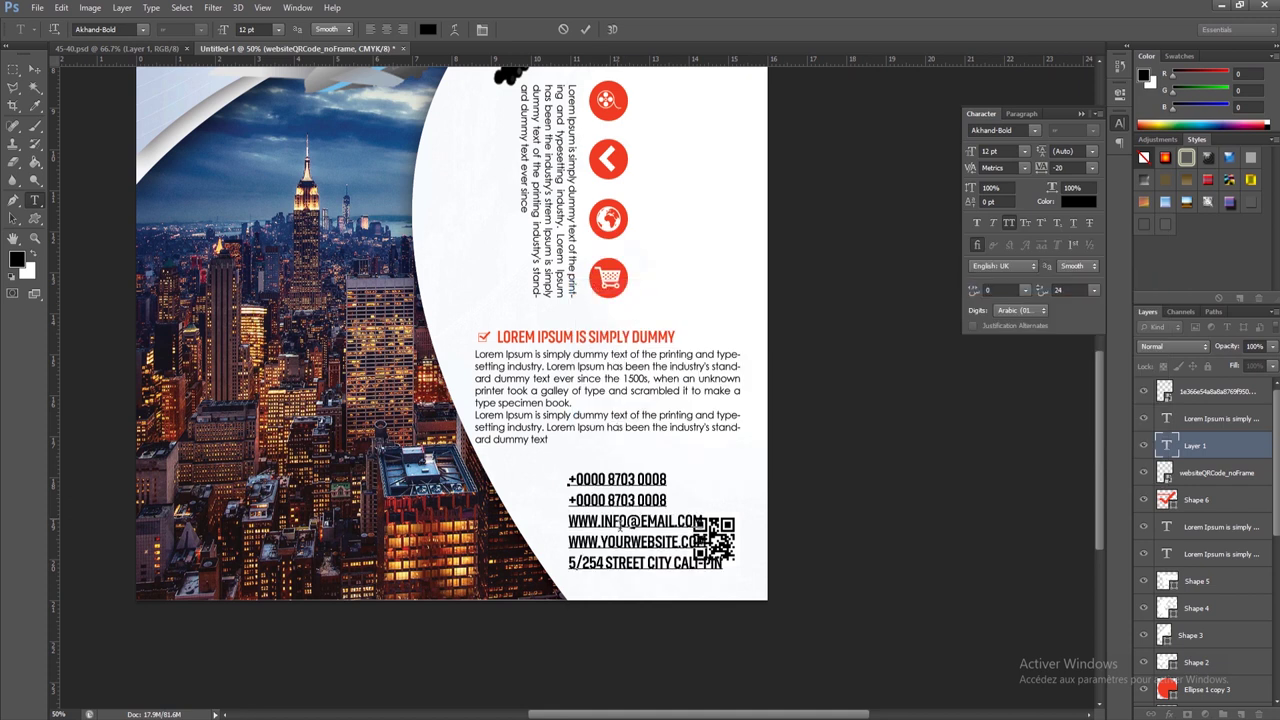
- Set the contact block to Akhand-Extralight 10 pt and nudge it beside the QR code
double_click(642, 561)
triple_click(642, 561)
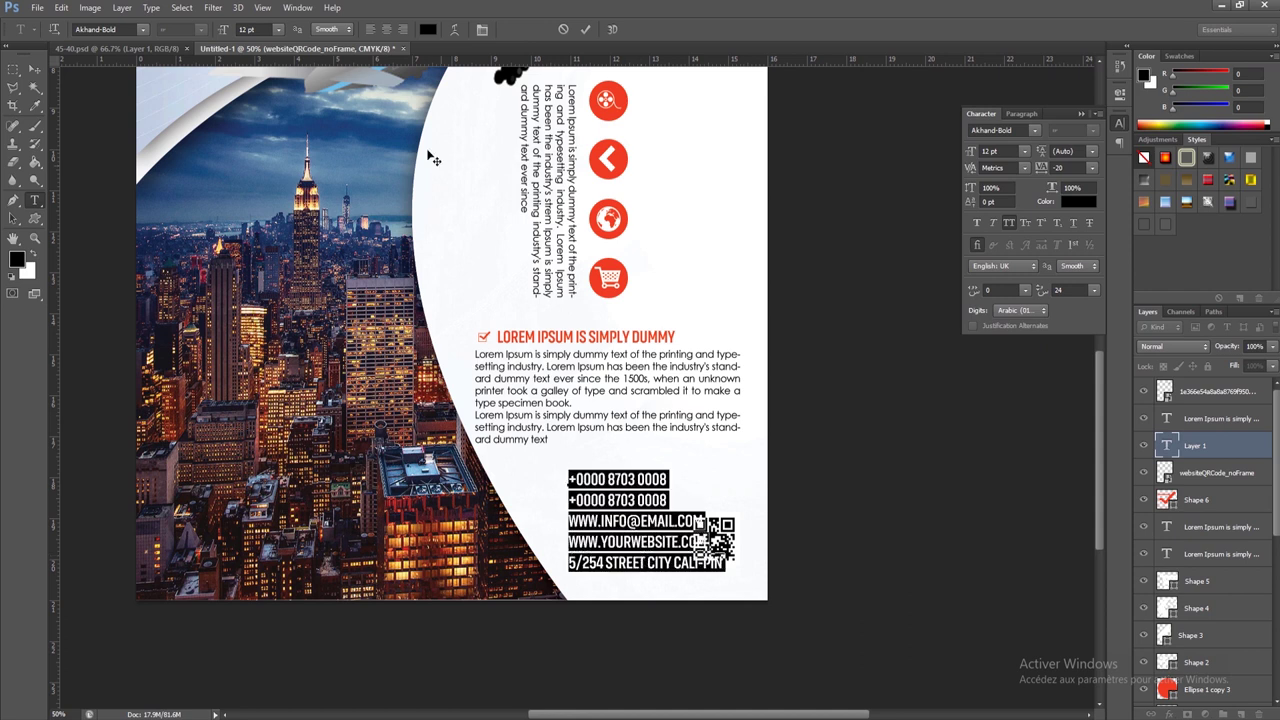
click(144, 29)
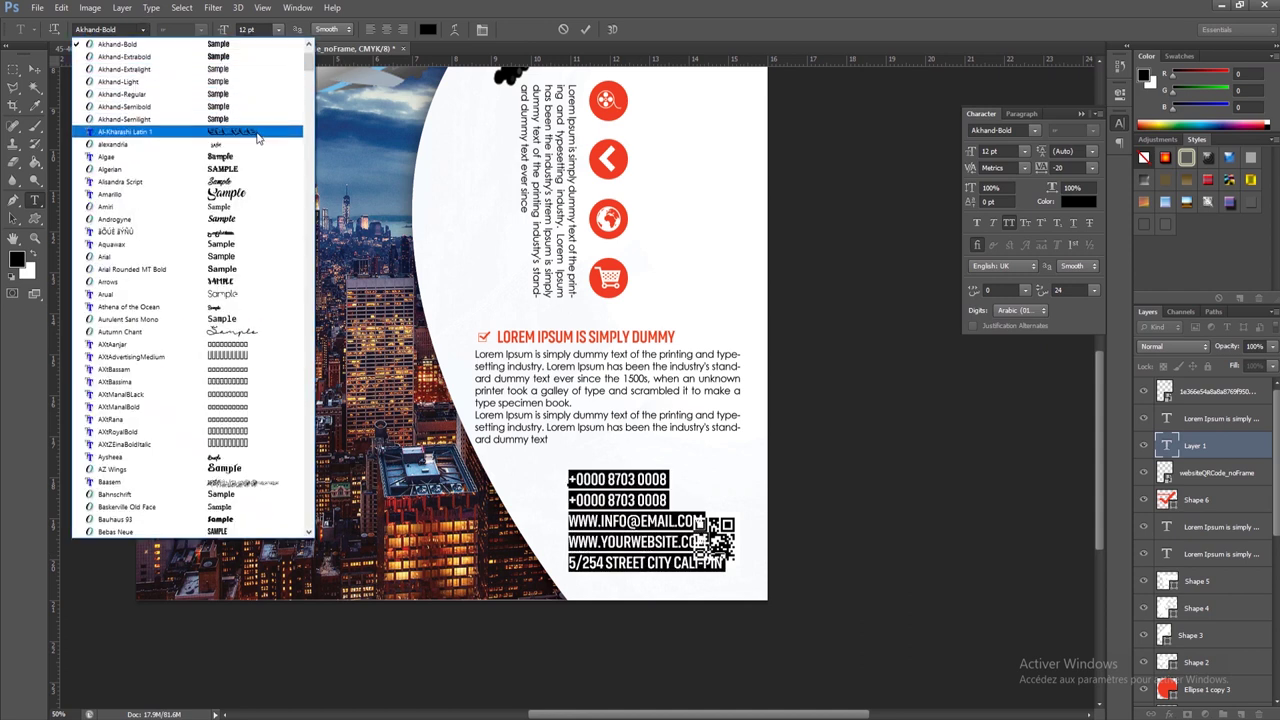
click(214, 75)
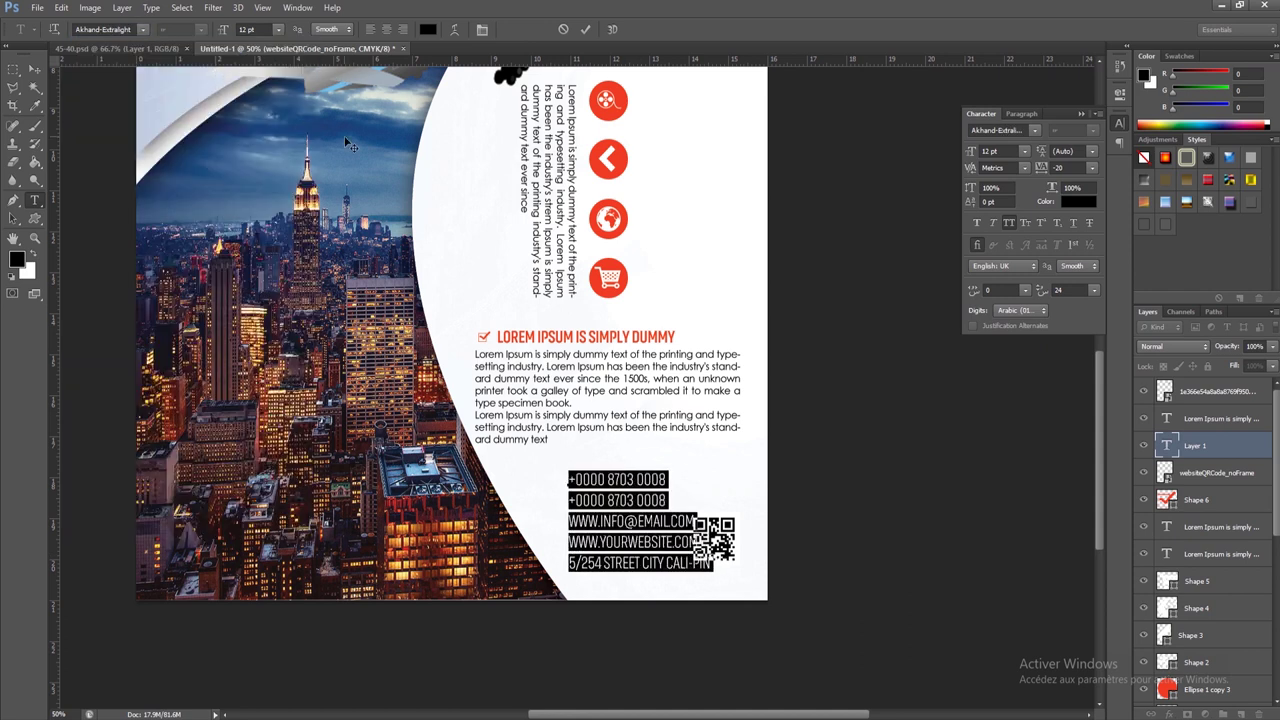
key(Down)
key(Down)
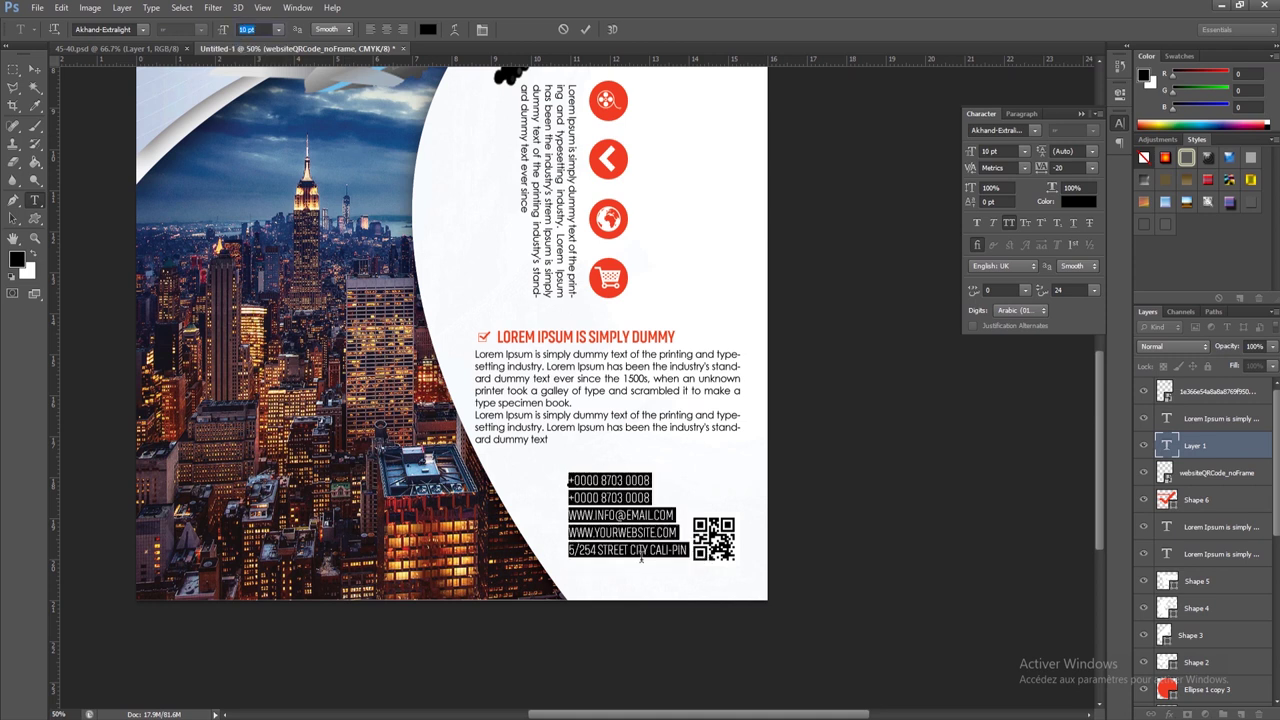
click(718, 512)
drag(722, 490, 712, 496)
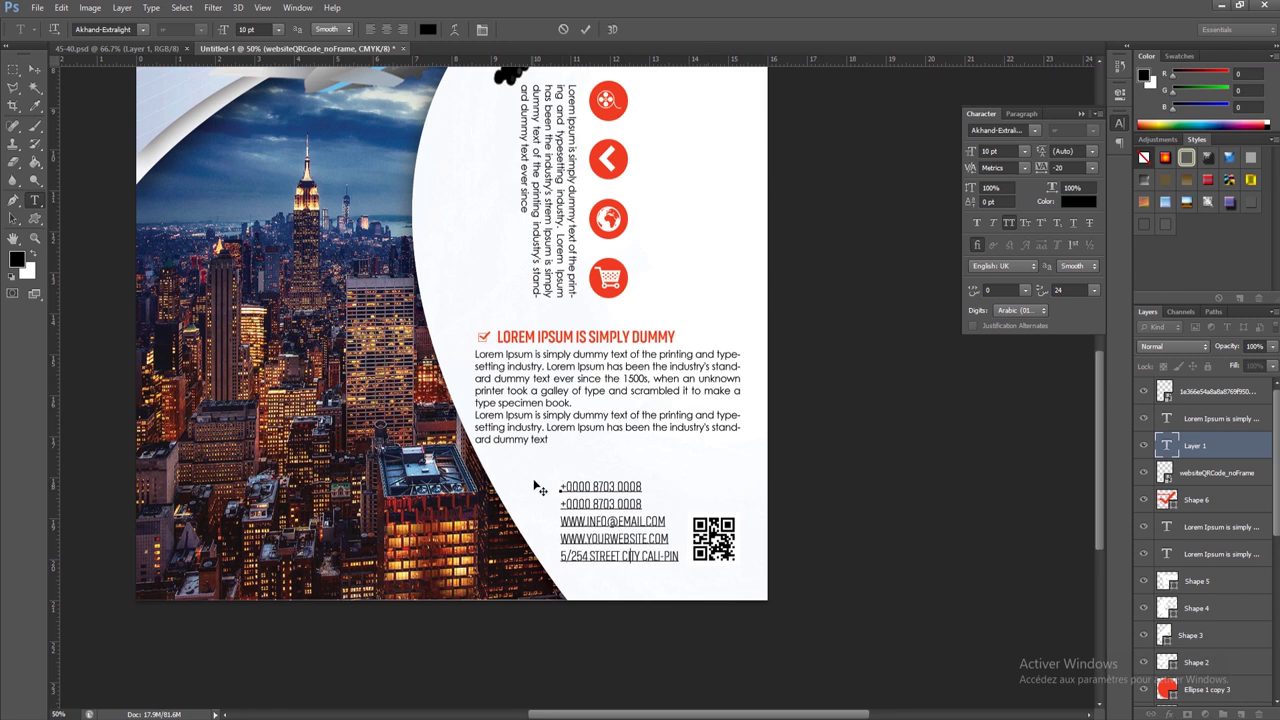
click(38, 69)
drag(622, 506, 604, 502)
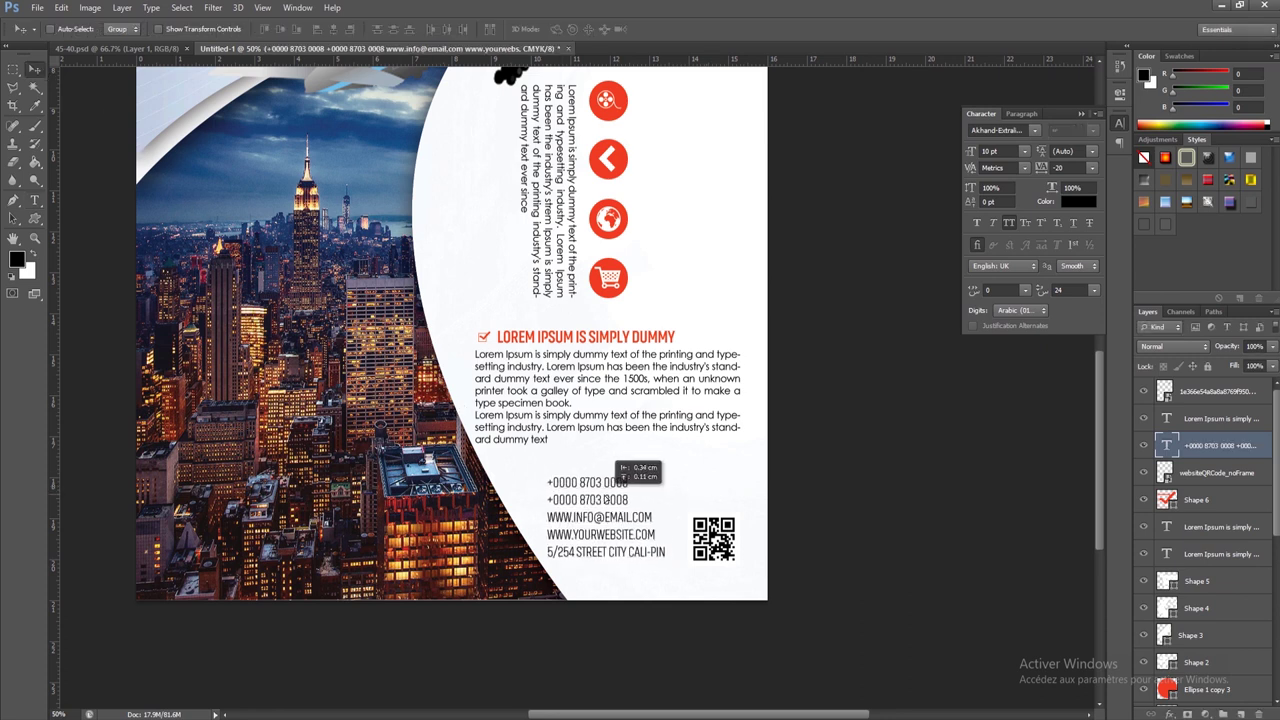
- At 100% zoom, delete the address line and cut out the email and website lines
click(35, 238)
click(659, 537)
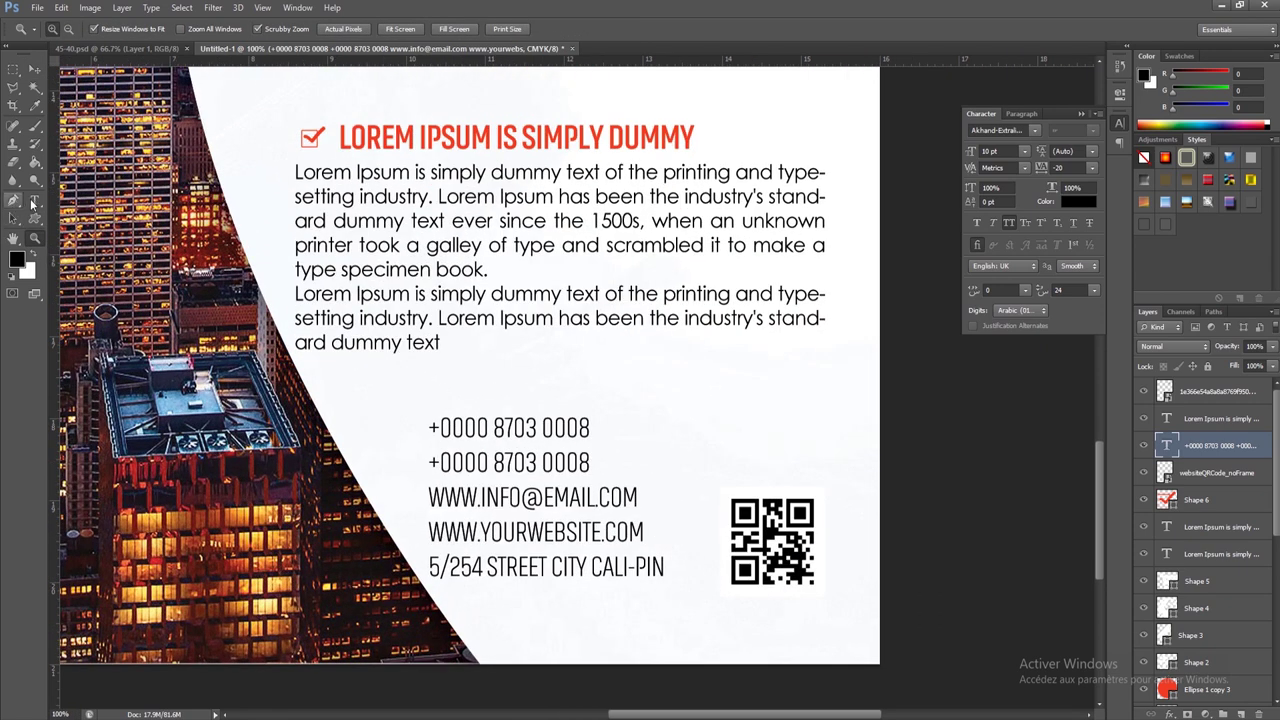
click(33, 201)
click(593, 565)
triple_click(592, 566)
key(BackSpace)
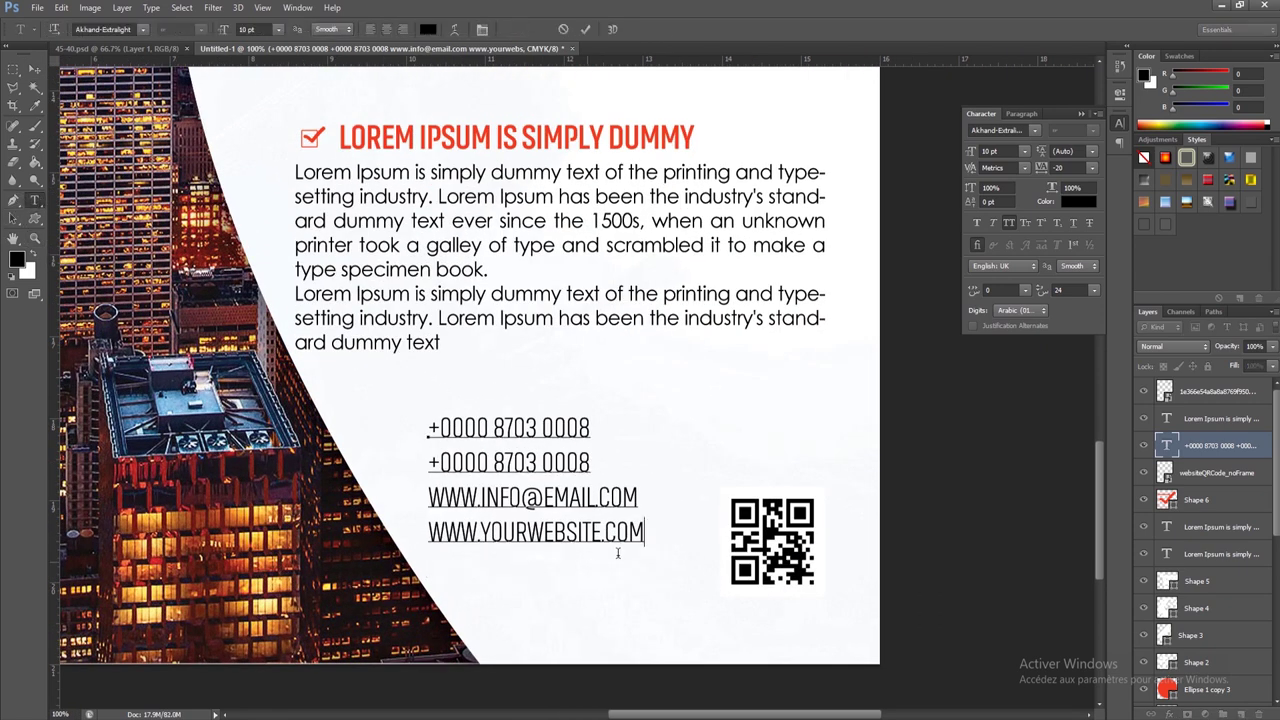
drag(646, 540, 432, 496)
right_click(436, 492)
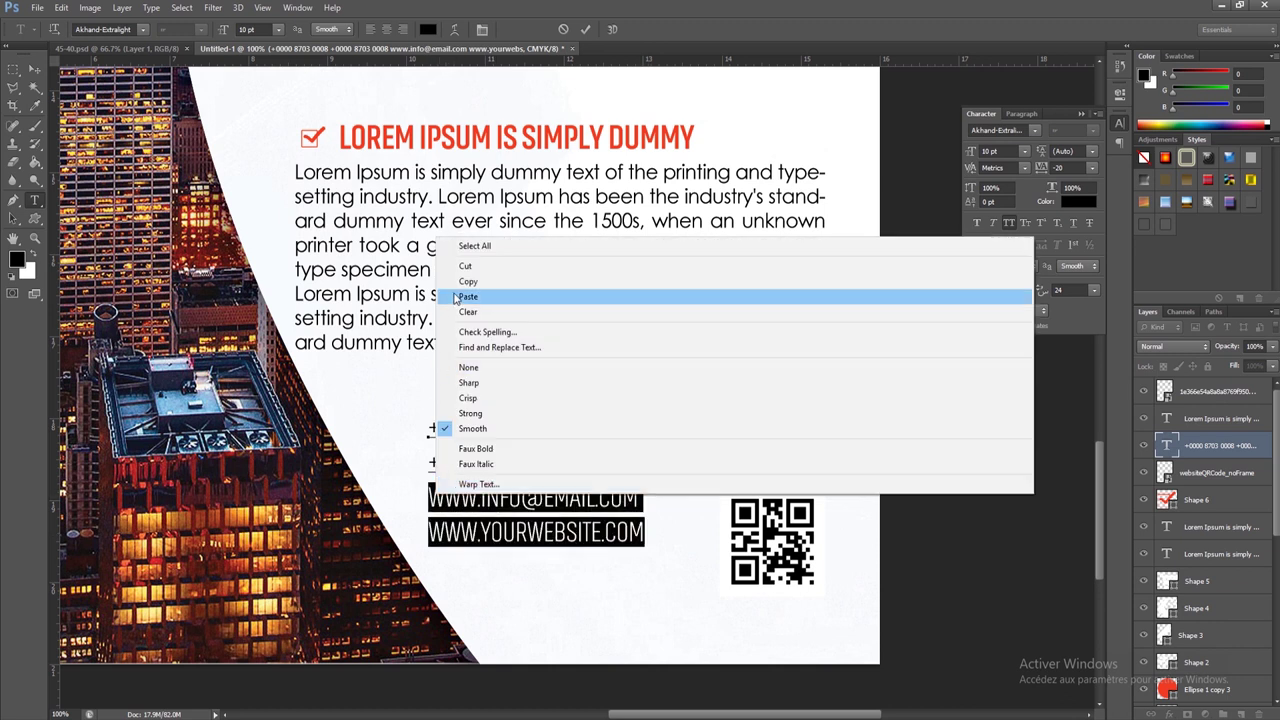
click(466, 266)
- Duplicate the phone text to the right and replace it with lowercase email and website lines
drag(510, 413, 696, 413)
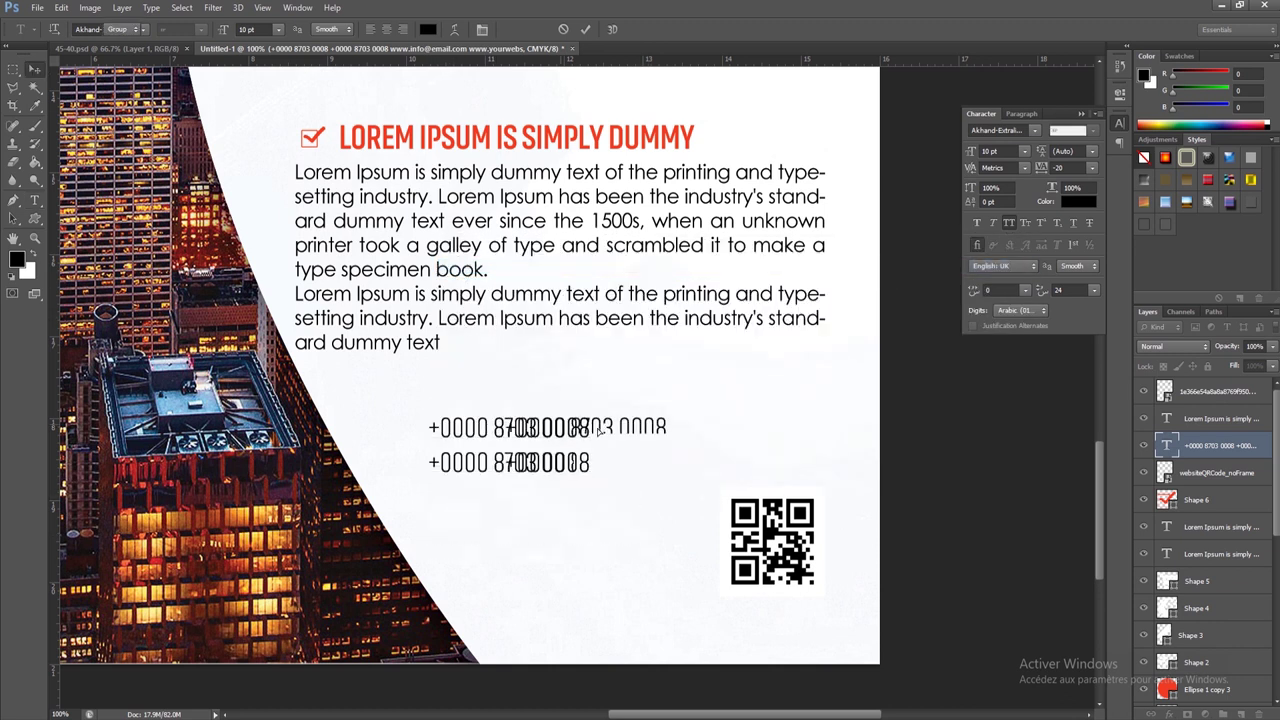
click(34, 201)
click(668, 440)
key(ctrl+a)
right_click(674, 437)
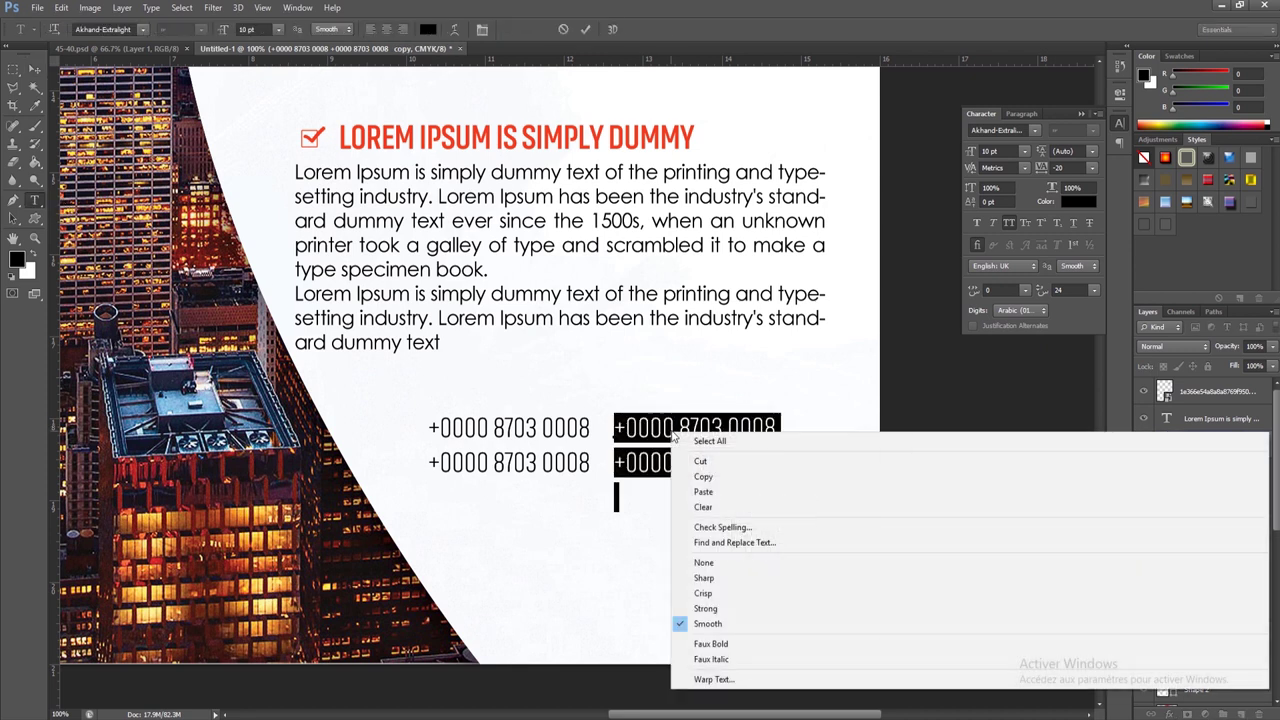
click(704, 491)
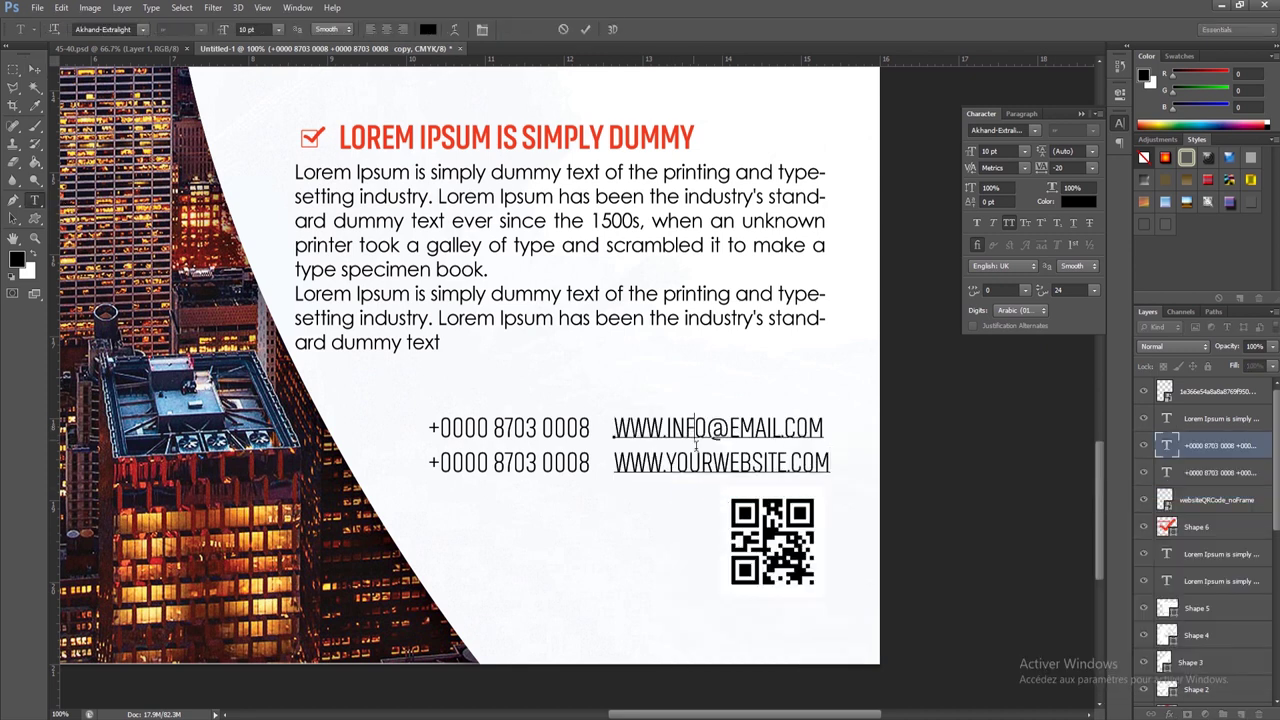
key(ctrl+a)
click(1008, 222)
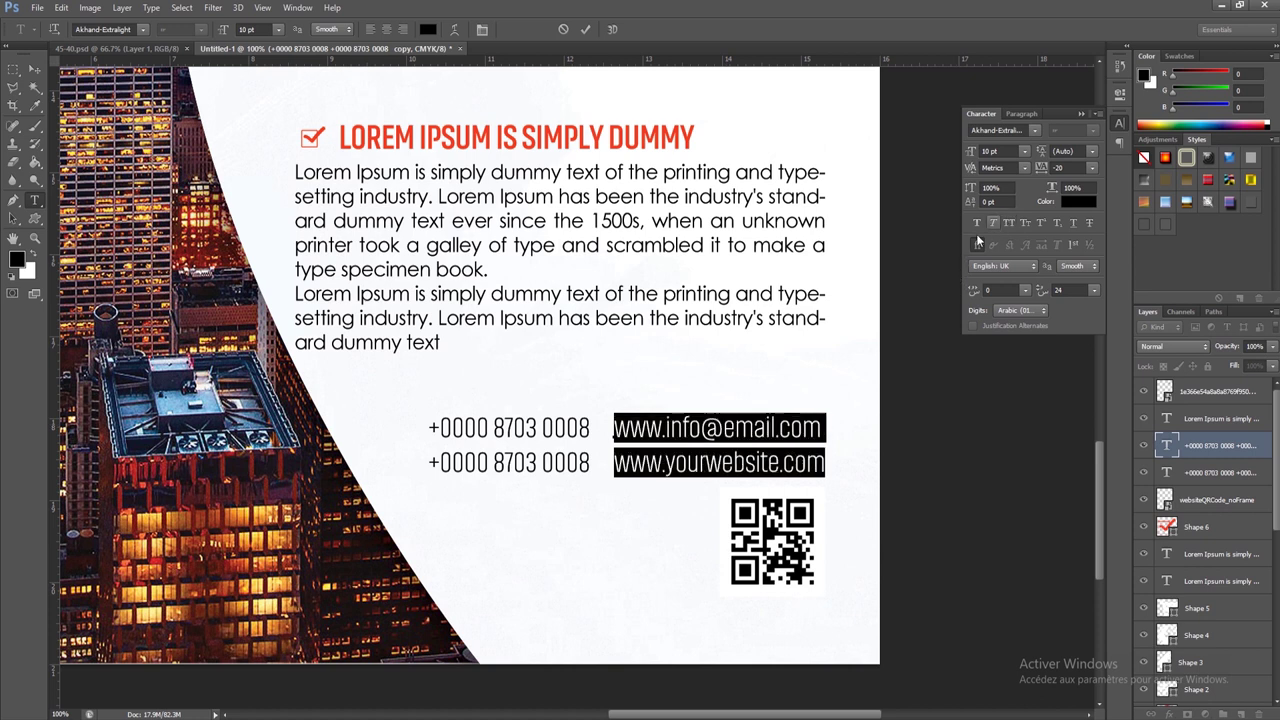
click(34, 69)
- Shift the phone-number column slightly left
click(36, 199)
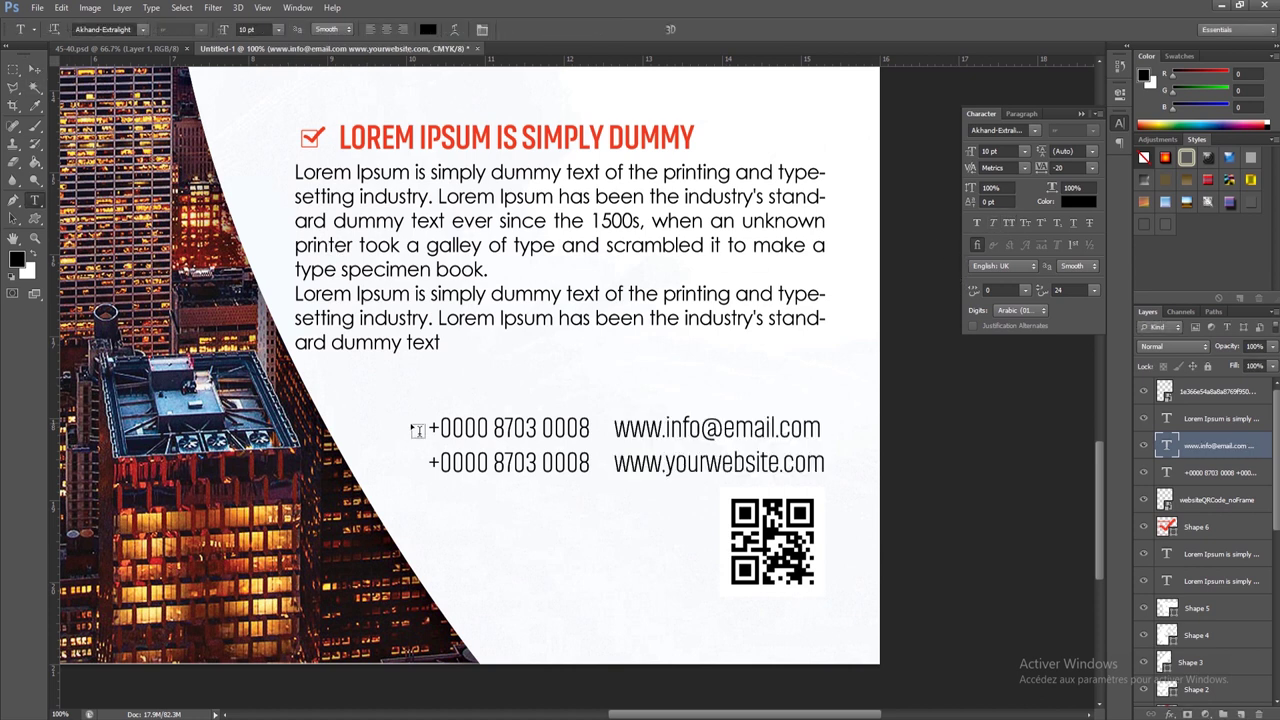
drag(430, 427, 431, 497)
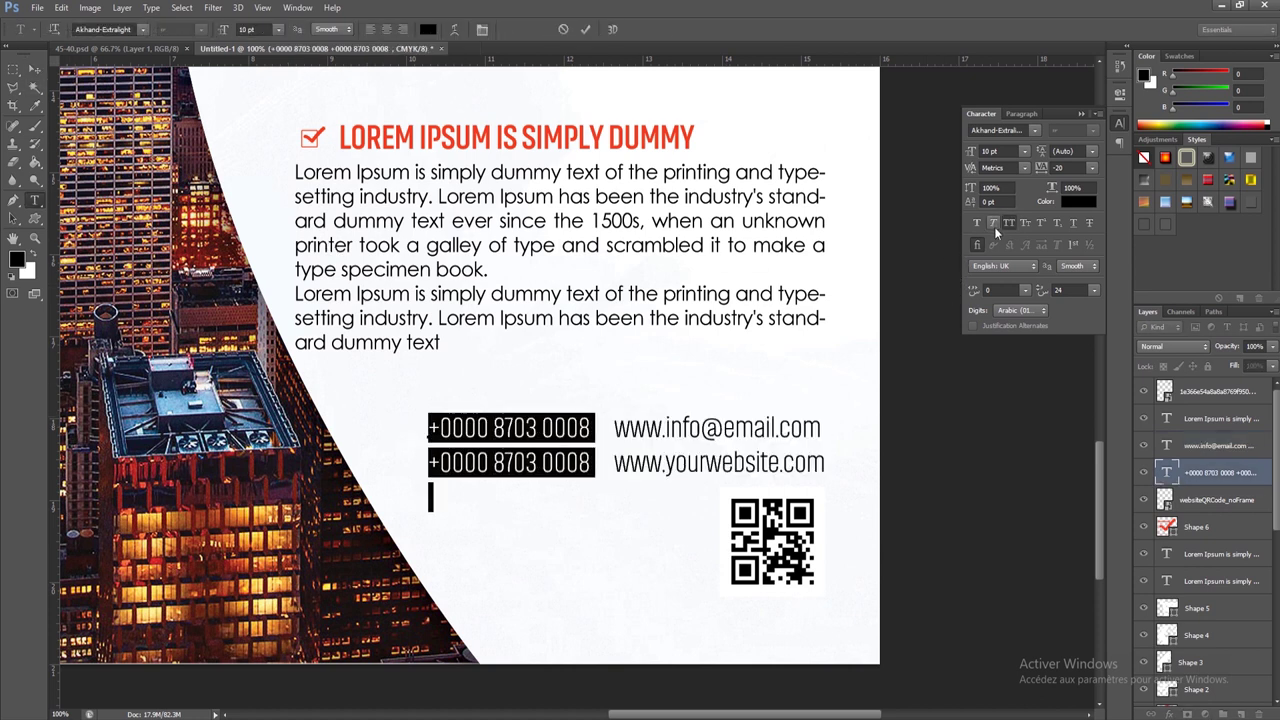
click(34, 69)
drag(505, 432, 480, 430)
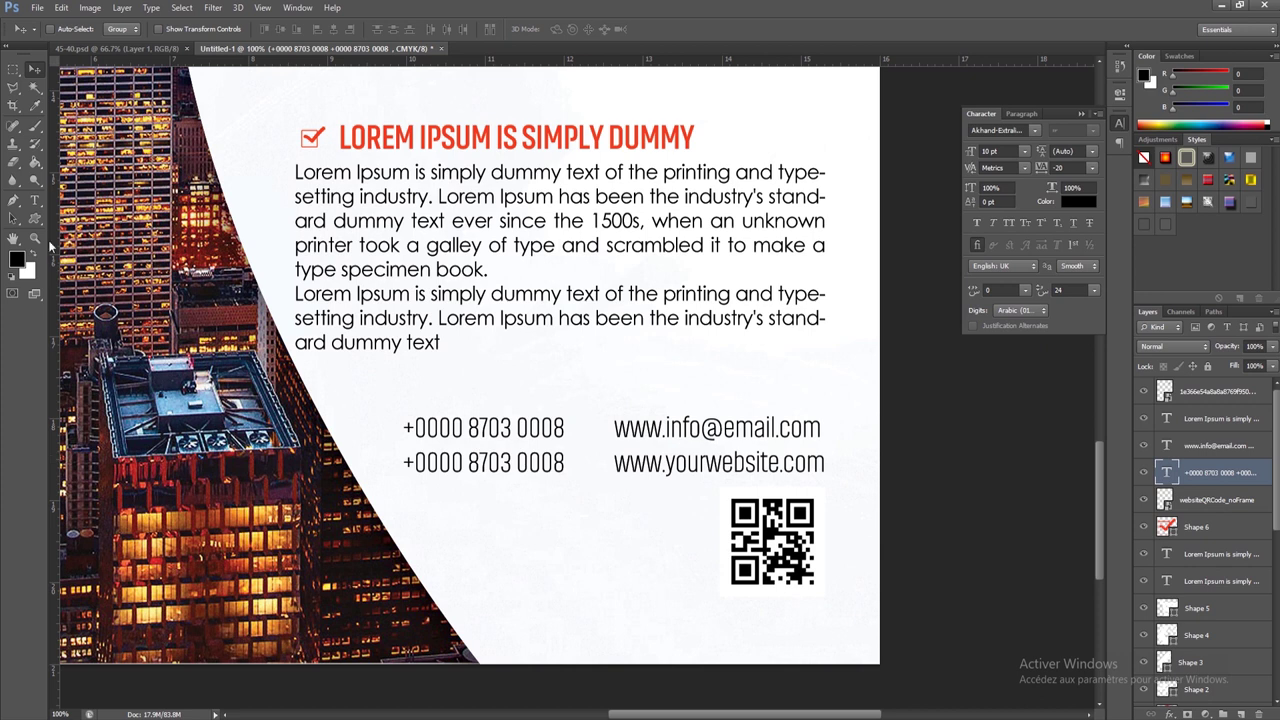
- Draw a small circle filled with the heading's red ef3b24 between the phone and email lines
click(34, 218)
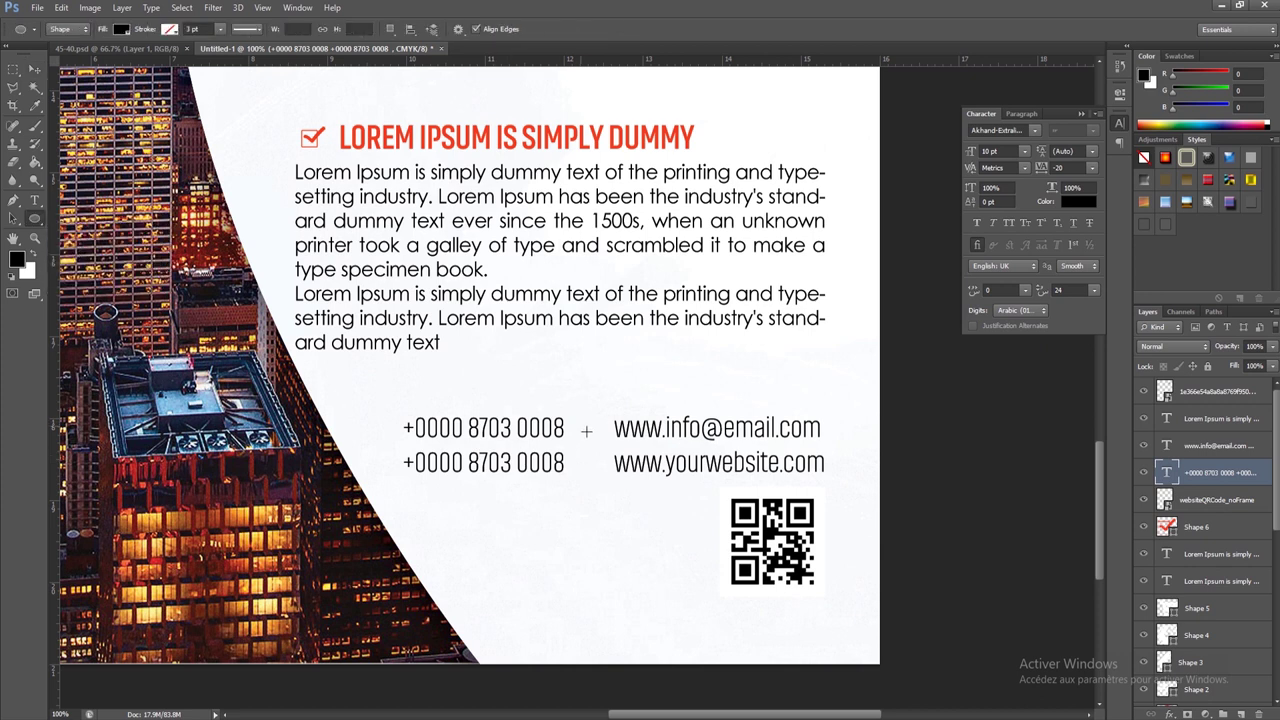
drag(582, 423, 622, 450)
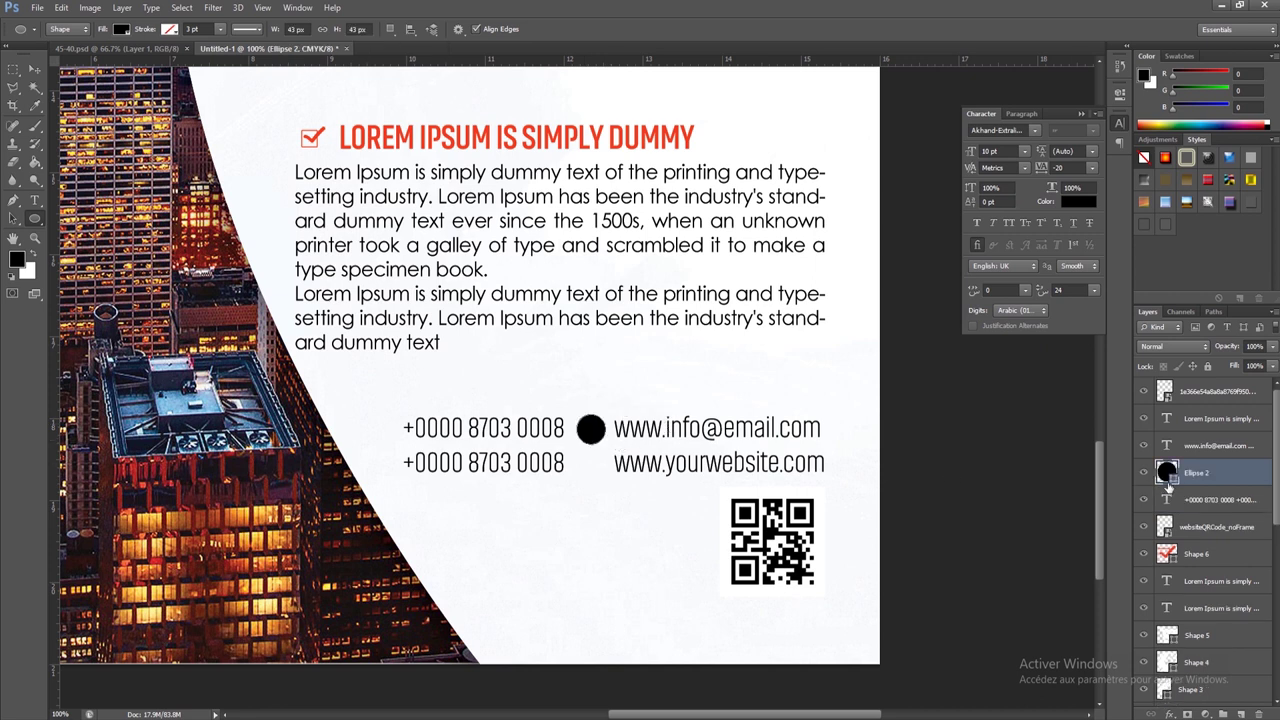
double_click(1168, 480)
click(649, 142)
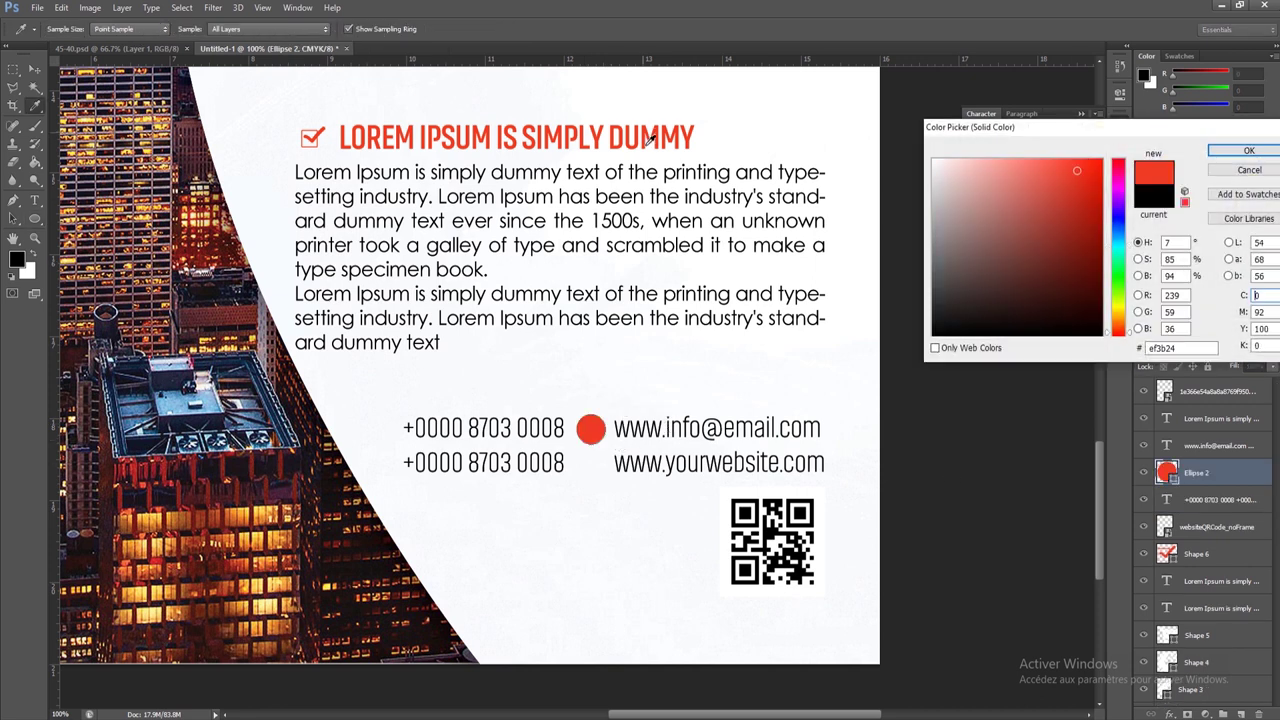
click(1249, 150)
- Duplicate the red circle beside the website line, then copy both circles before the phone numbers
click(34, 70)
drag(630, 430, 660, 472)
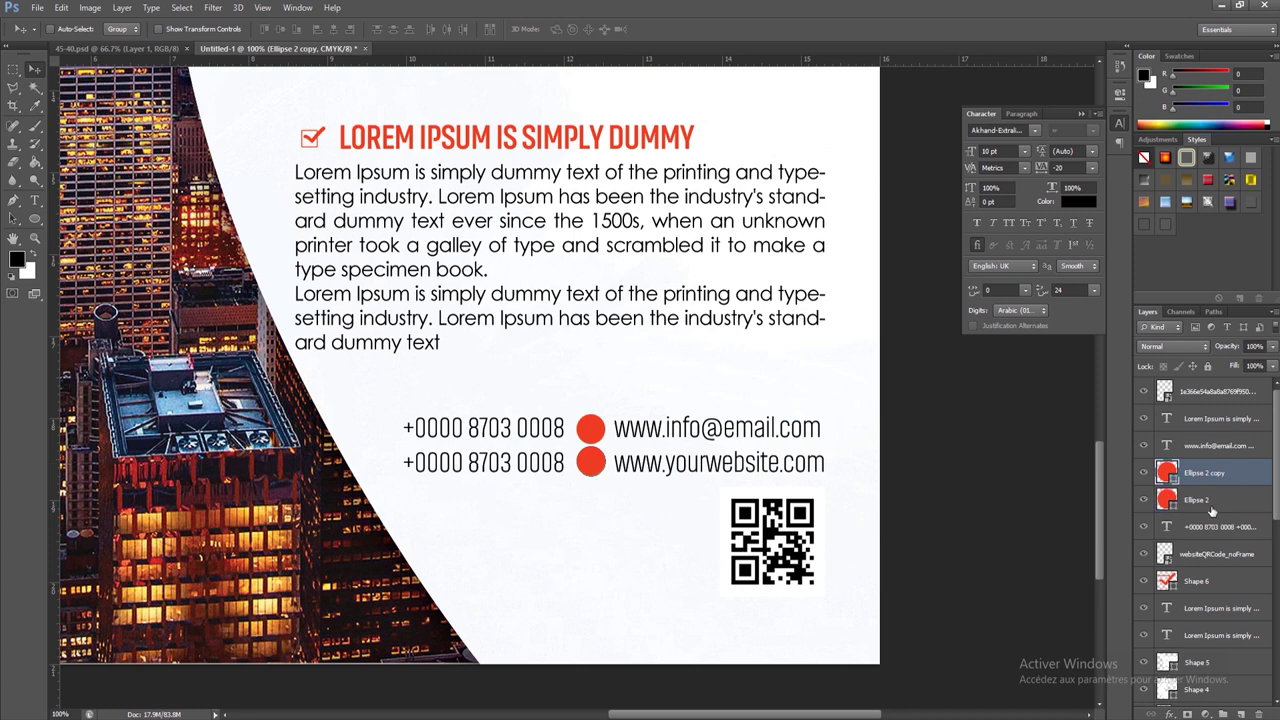
shift+click(1200, 500)
drag(608, 428, 390, 428)
- Shift the phone-number text slightly left to make room for the circles
drag(1200, 580, 476, 445)
key(Left)
key(Left)
key(Left)
key(Left)
key(Left)
key(Left)
key(Left)
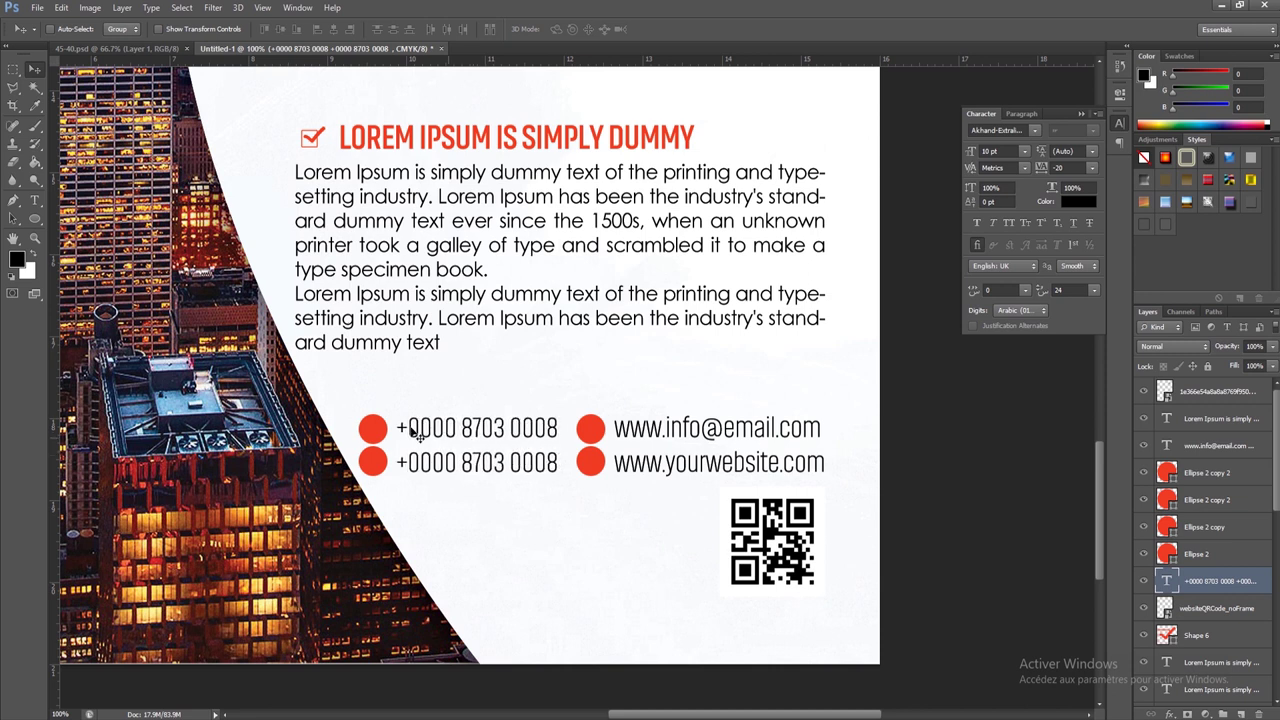
click(34, 239)
- Zoom to 200% and draw a white globe custom shape on the website line's circle
drag(618, 433, 621, 433)
click(621, 433)
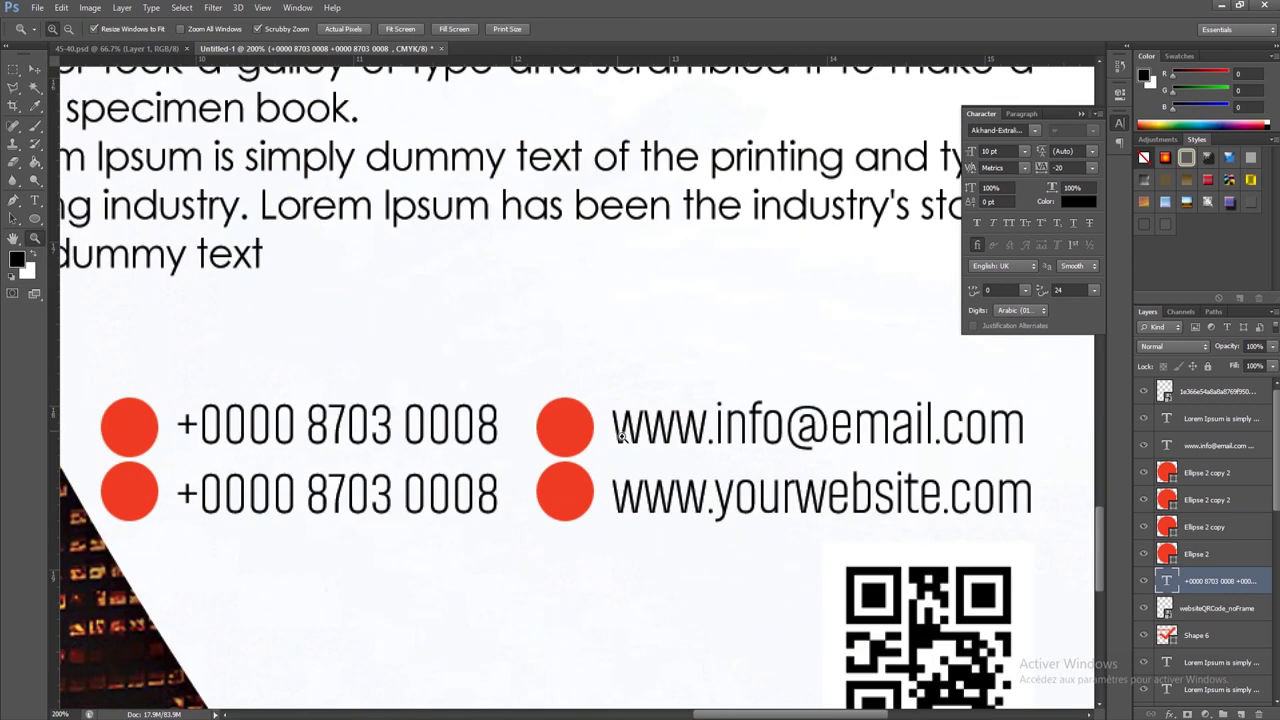
click(44, 219)
click(89, 284)
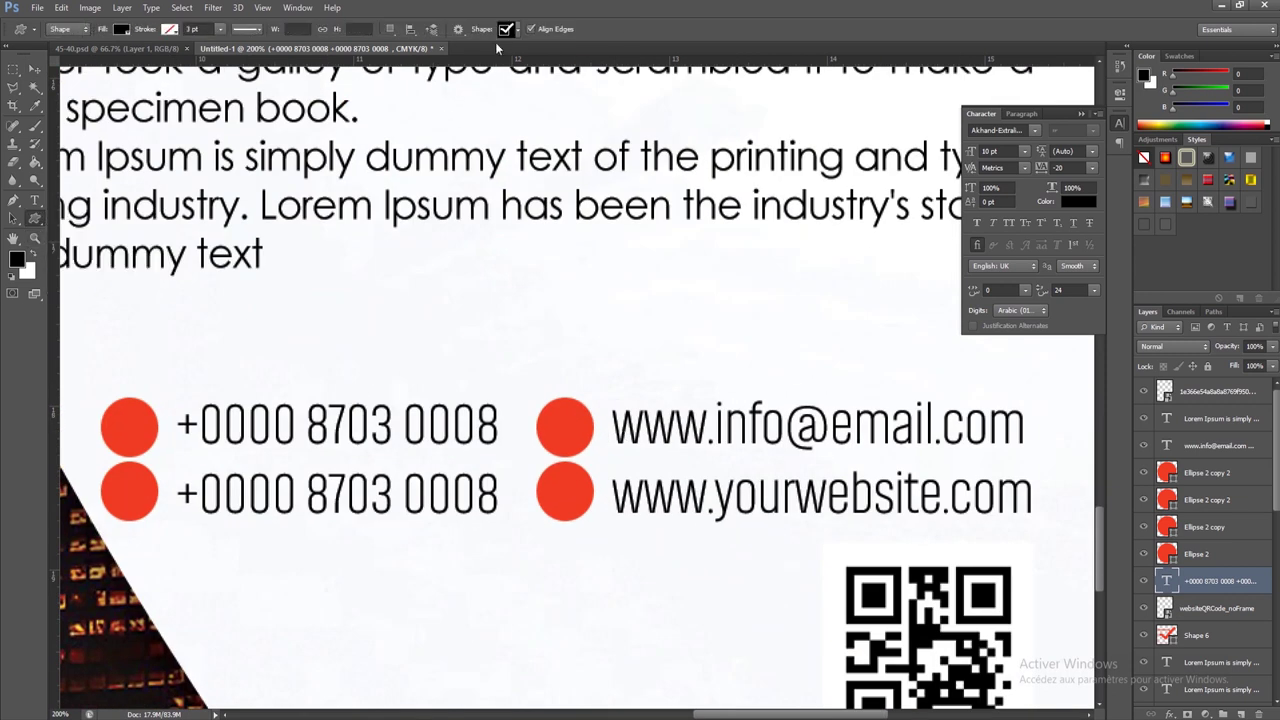
click(506, 31)
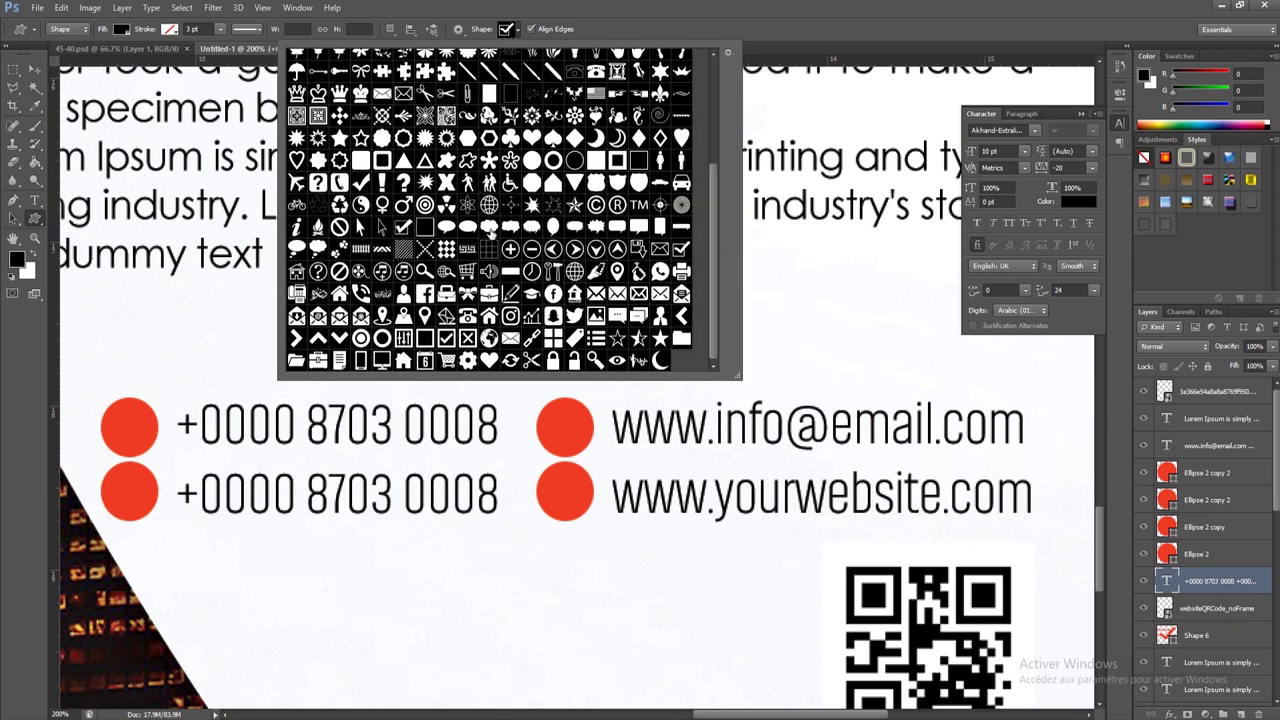
double_click(575, 271)
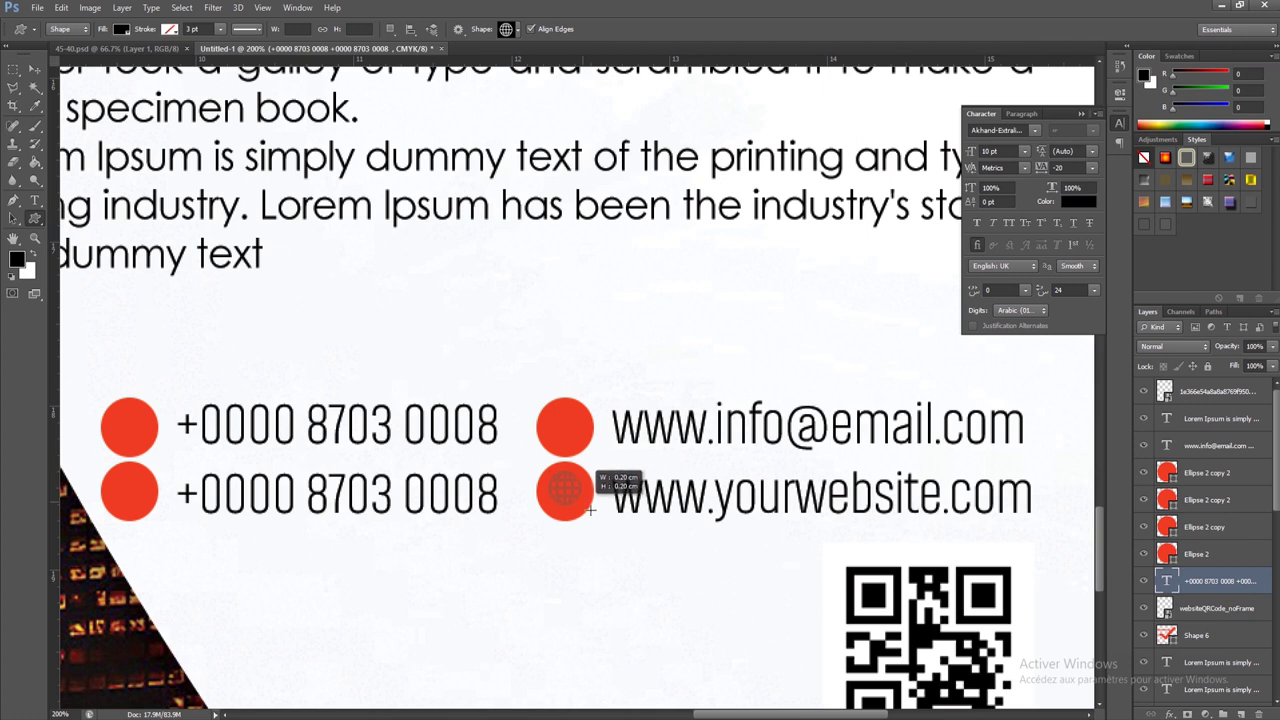
drag(555, 478, 594, 520)
drag(1198, 574, 1198, 462)
double_click(1166, 472)
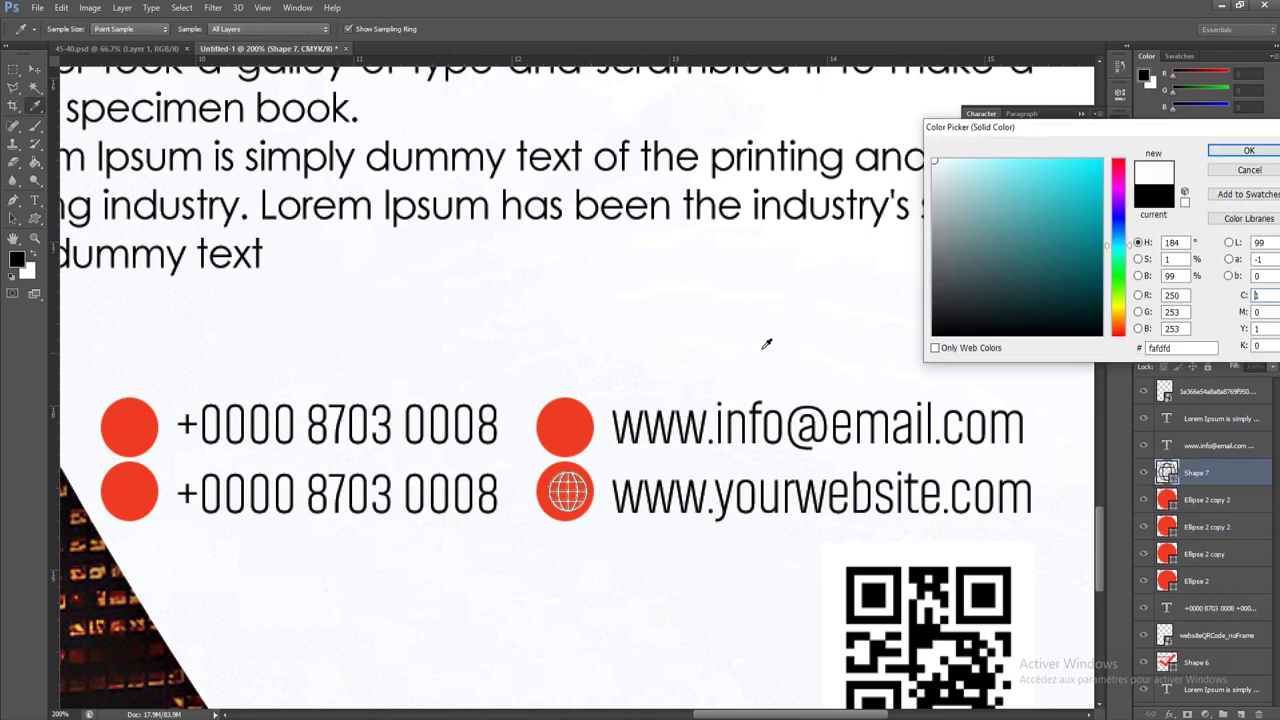
click(1249, 150)
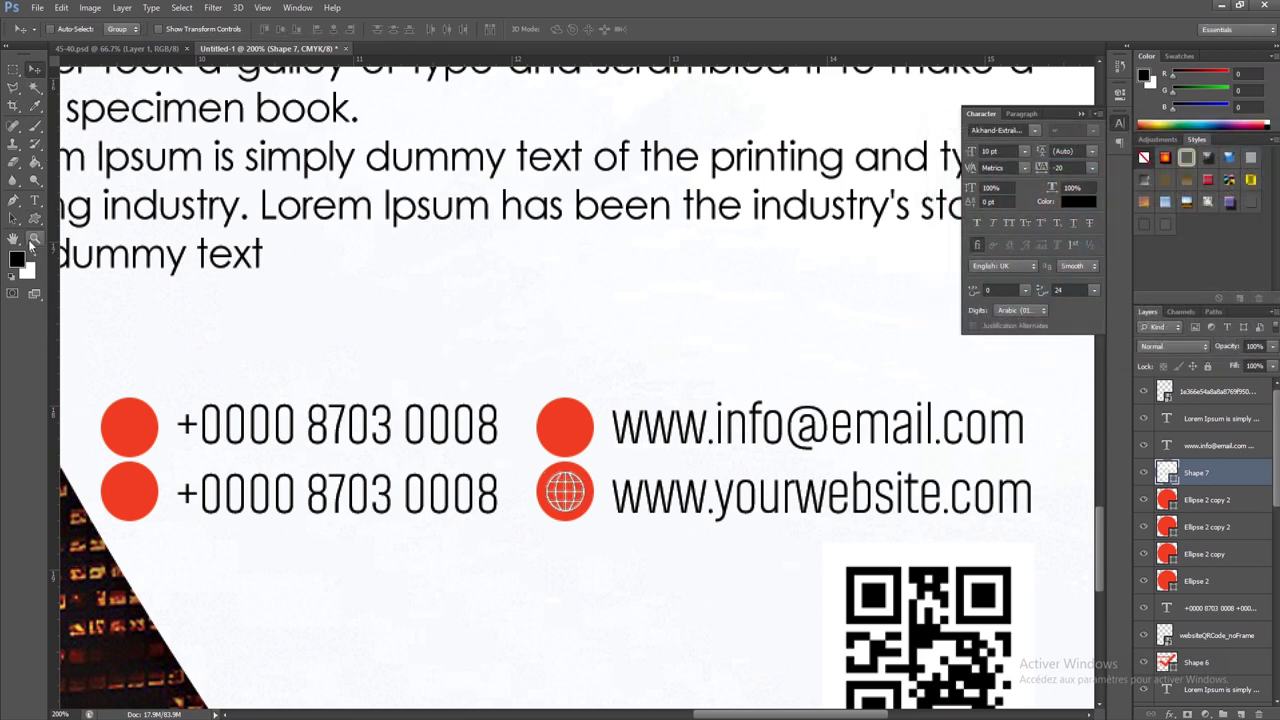
- Draw an envelope shape on the e-mail circle and a telephone shape on the first phone circle
click(35, 218)
click(513, 31)
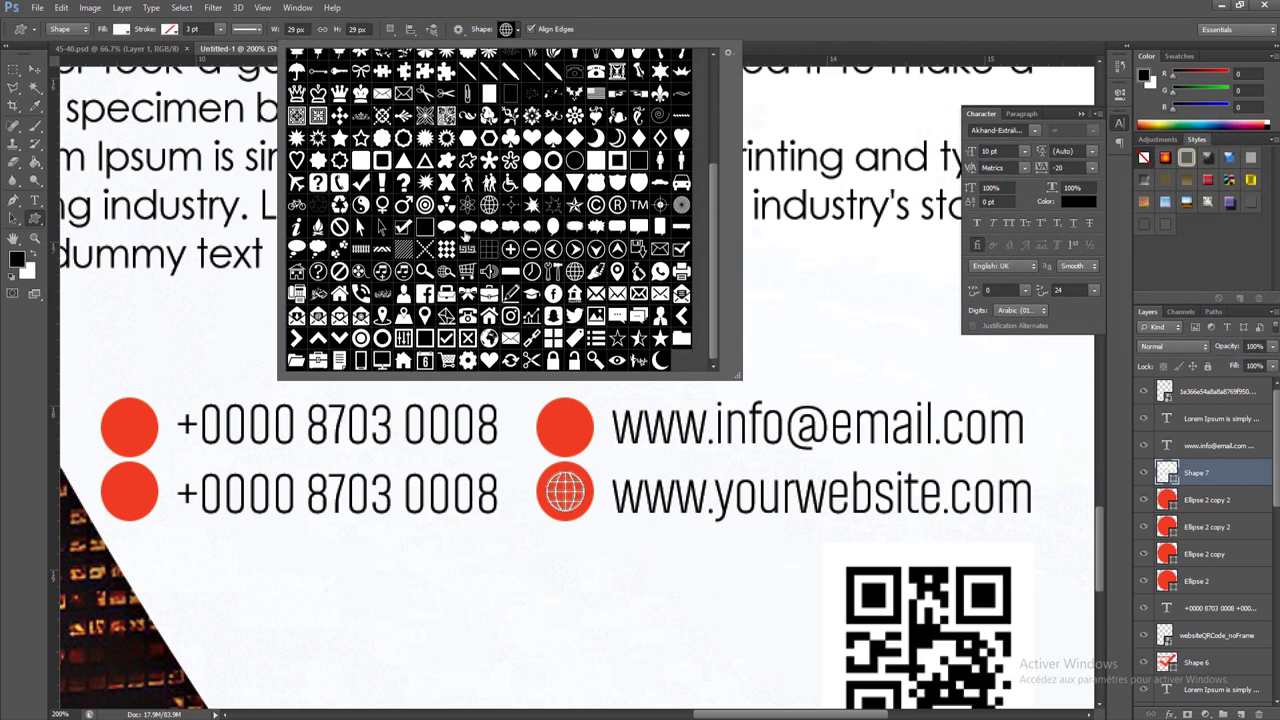
double_click(616, 294)
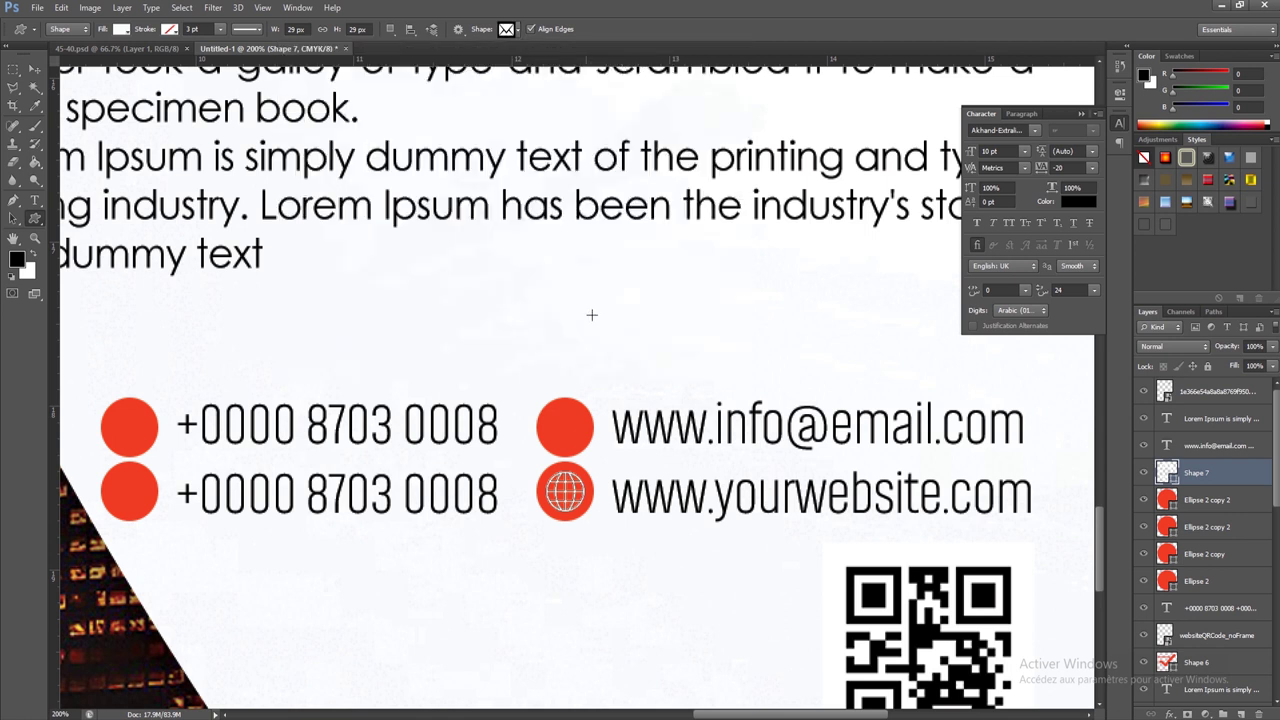
drag(551, 415, 579, 436)
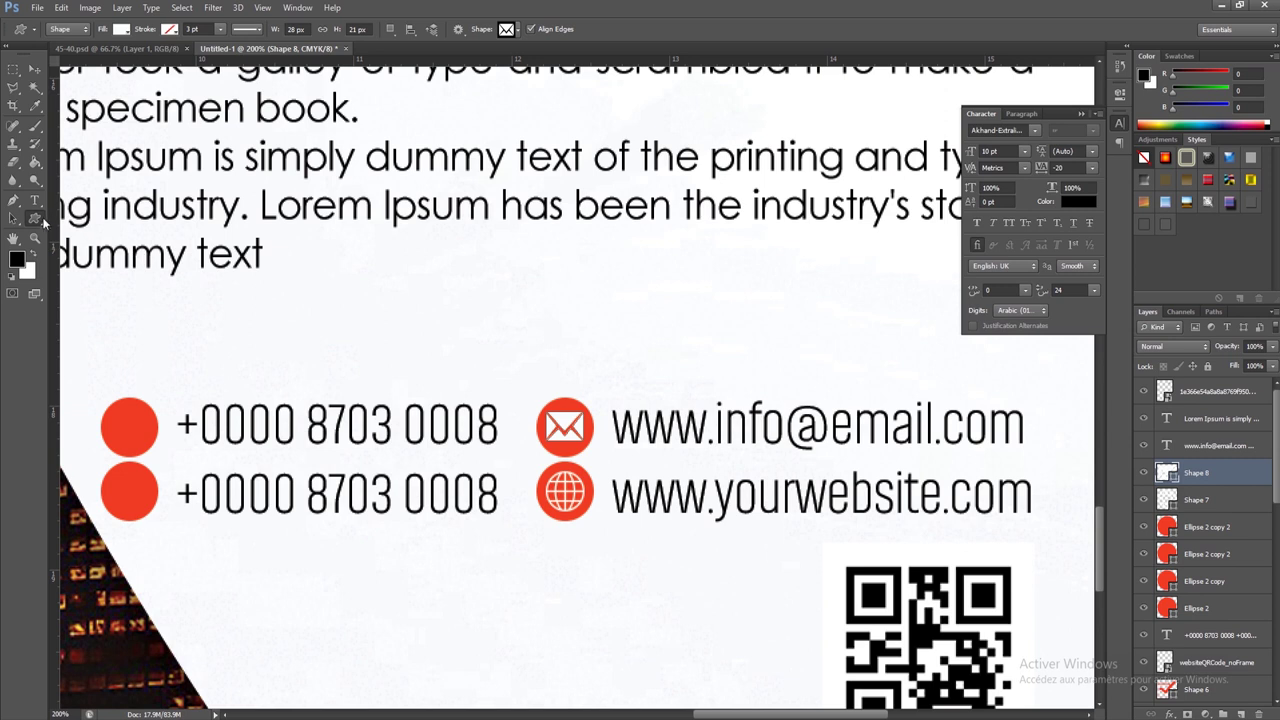
click(511, 31)
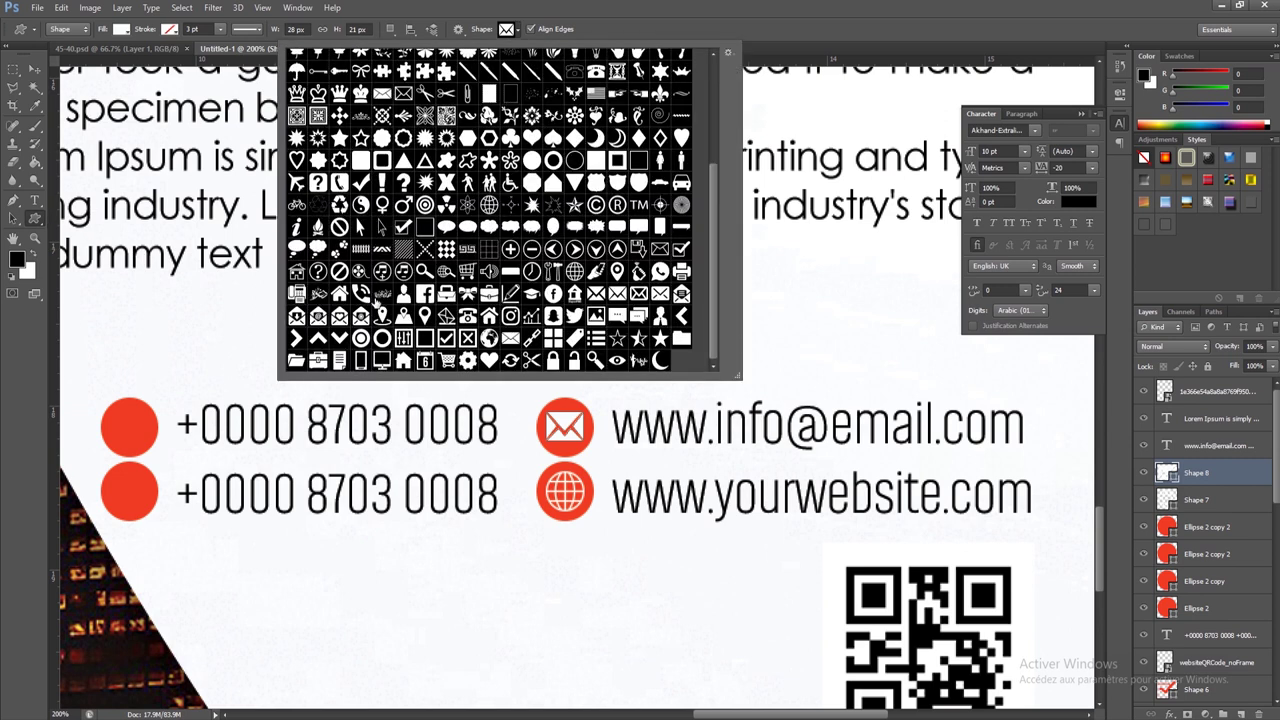
double_click(365, 295)
drag(119, 418, 146, 444)
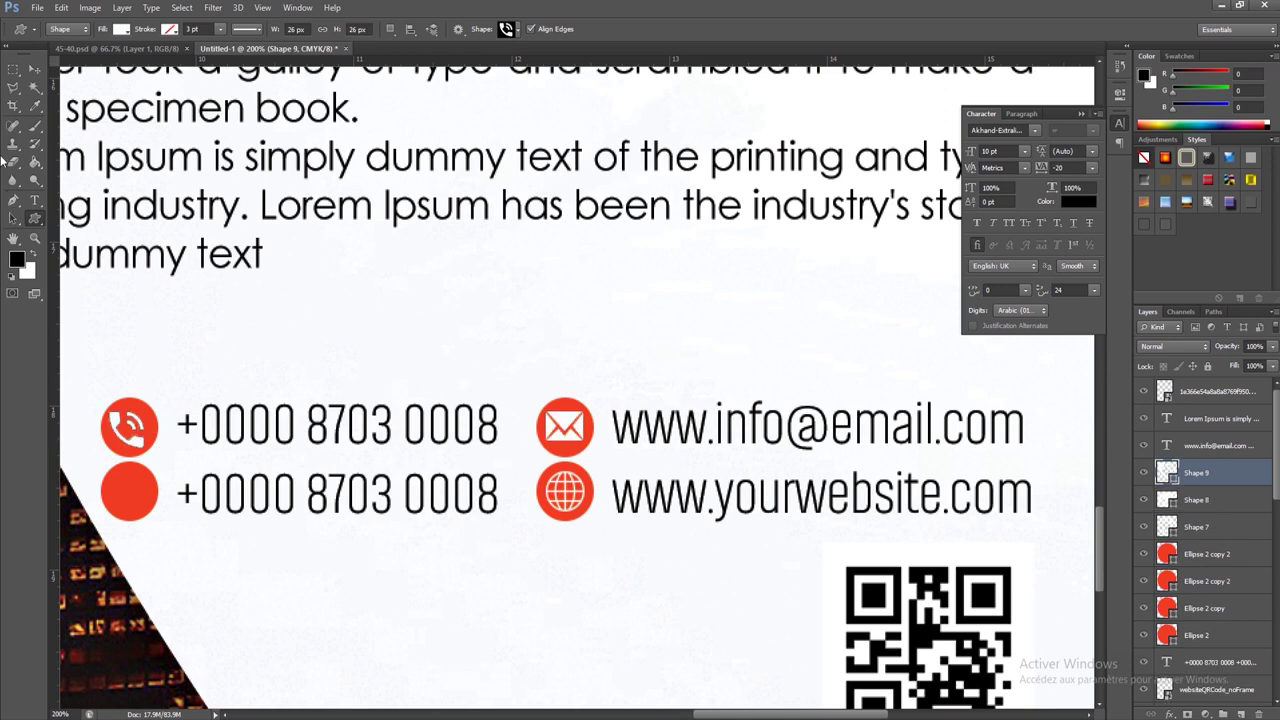
- Copy the telephone icon down onto the second phone circle
key(v)
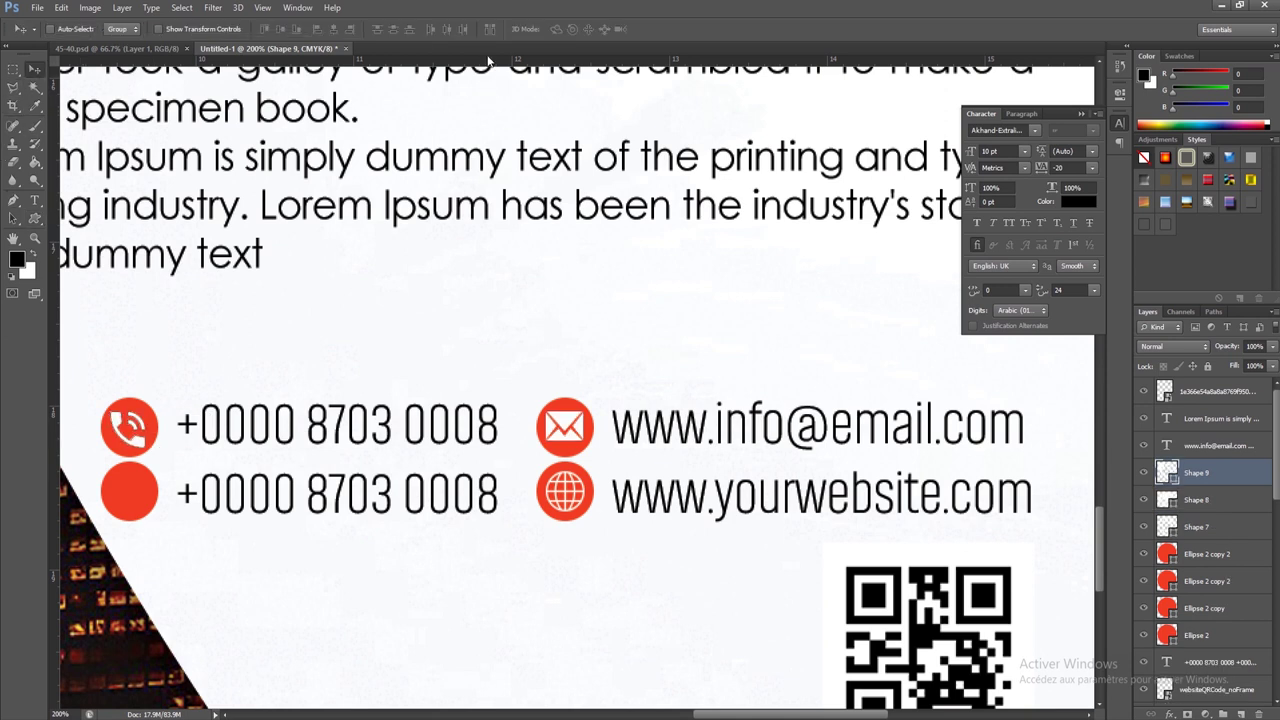
click(34, 218)
click(506, 28)
click(506, 28)
key(v)
drag(138, 426, 138, 494)
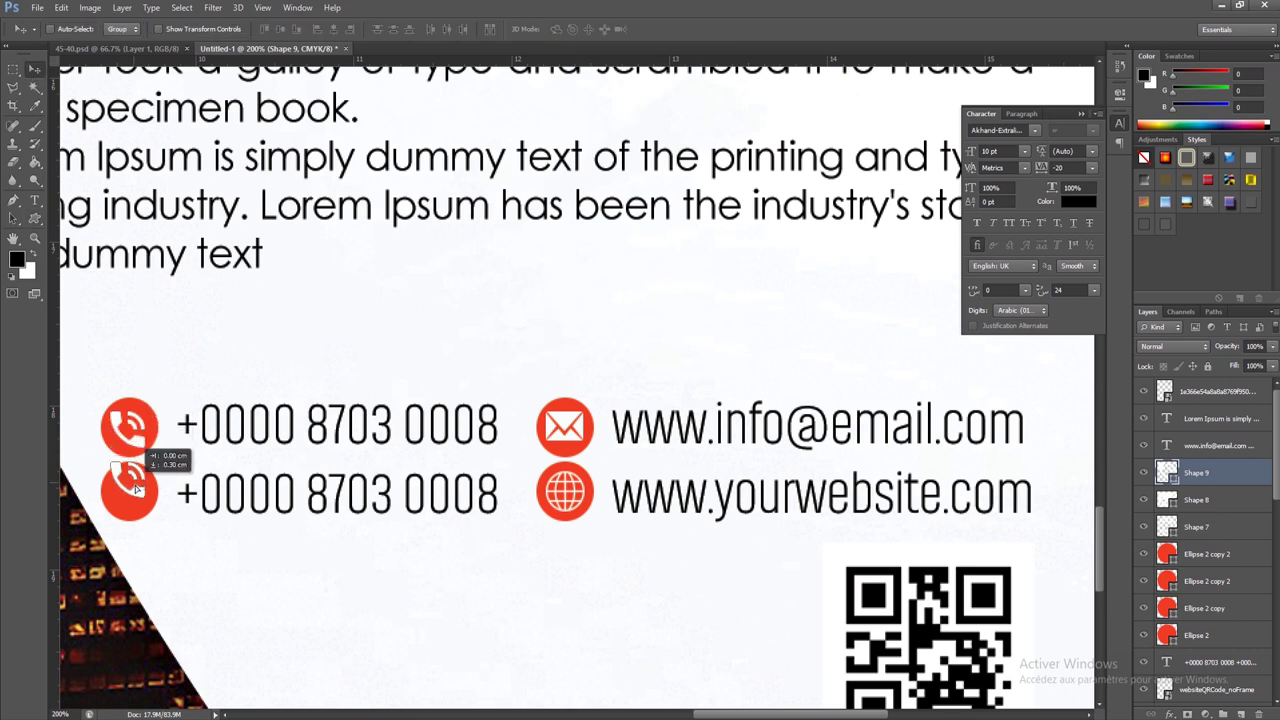
key(z)
alt+click(557, 420)
alt+click(557, 420)
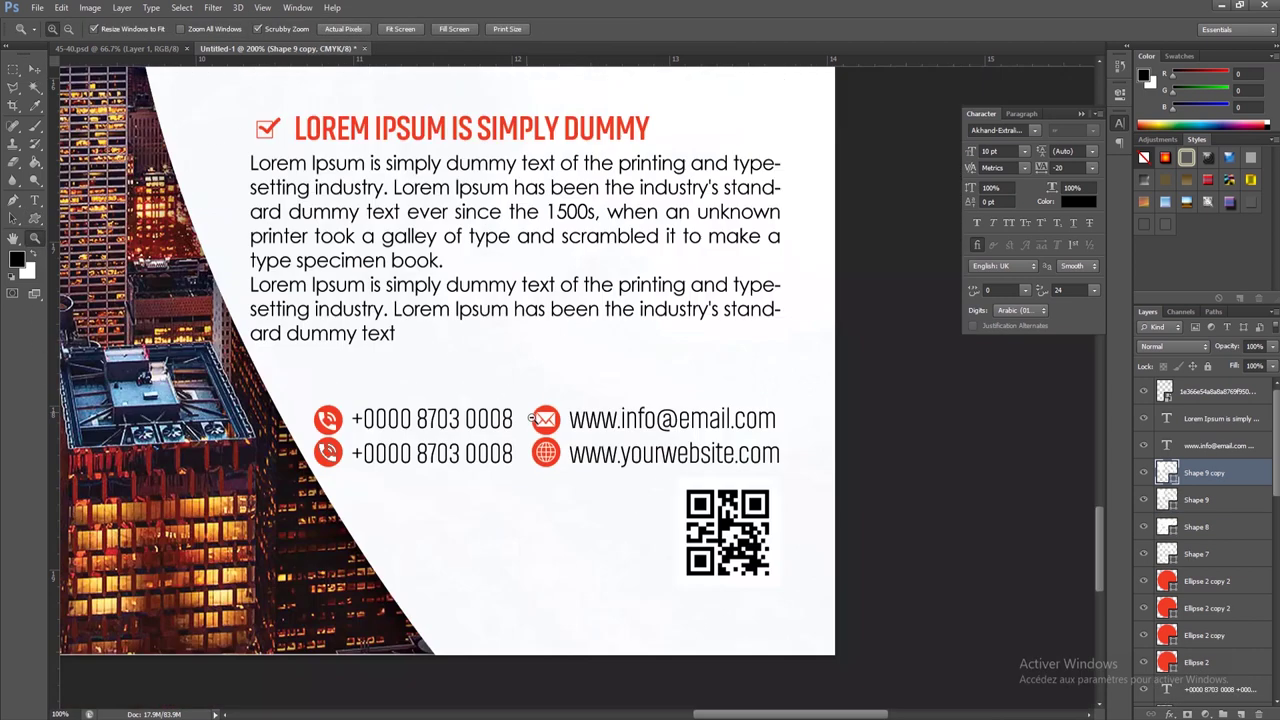
alt+click(557, 420)
- Zoom out to 33.3% to show the whole flyer, close the Character panel and select the top layer
alt+click(560, 419)
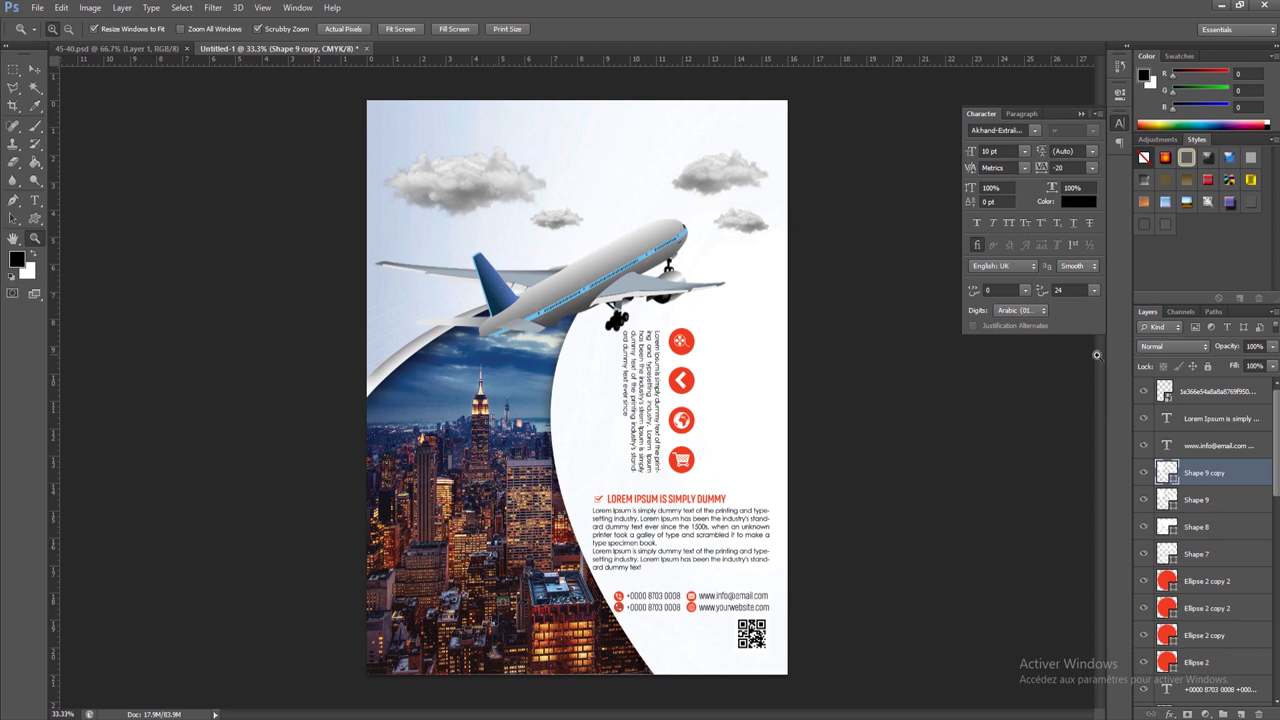
click(1119, 122)
click(1228, 392)
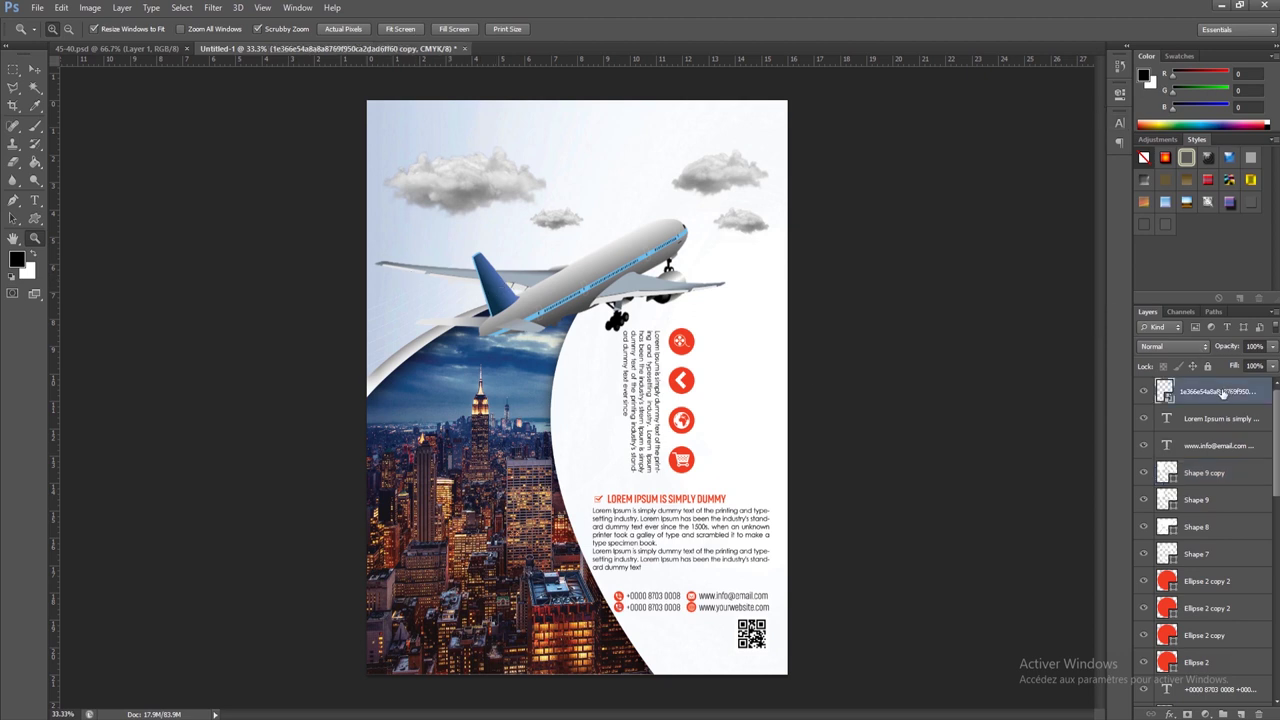
click(1205, 714)
- Add a Levels adjustment, moving the white and midtone sliders to brighten the flyer
click(722, 479)
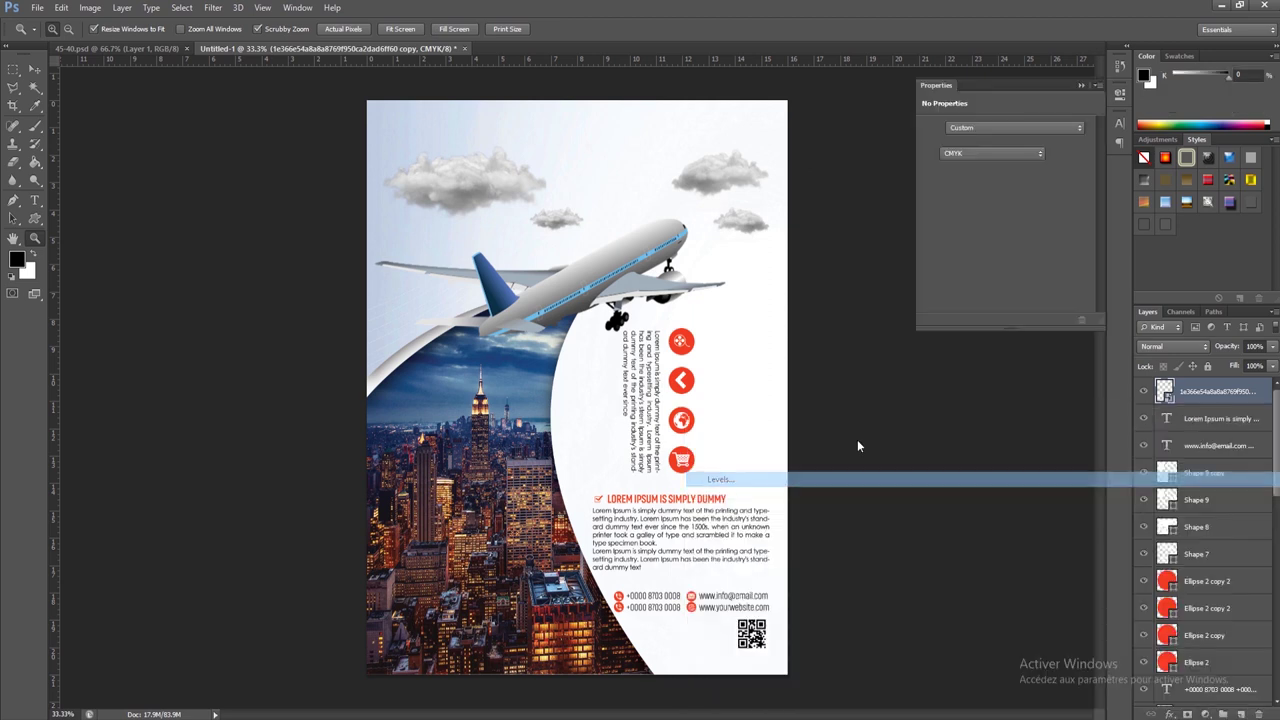
drag(1087, 229, 1078, 229)
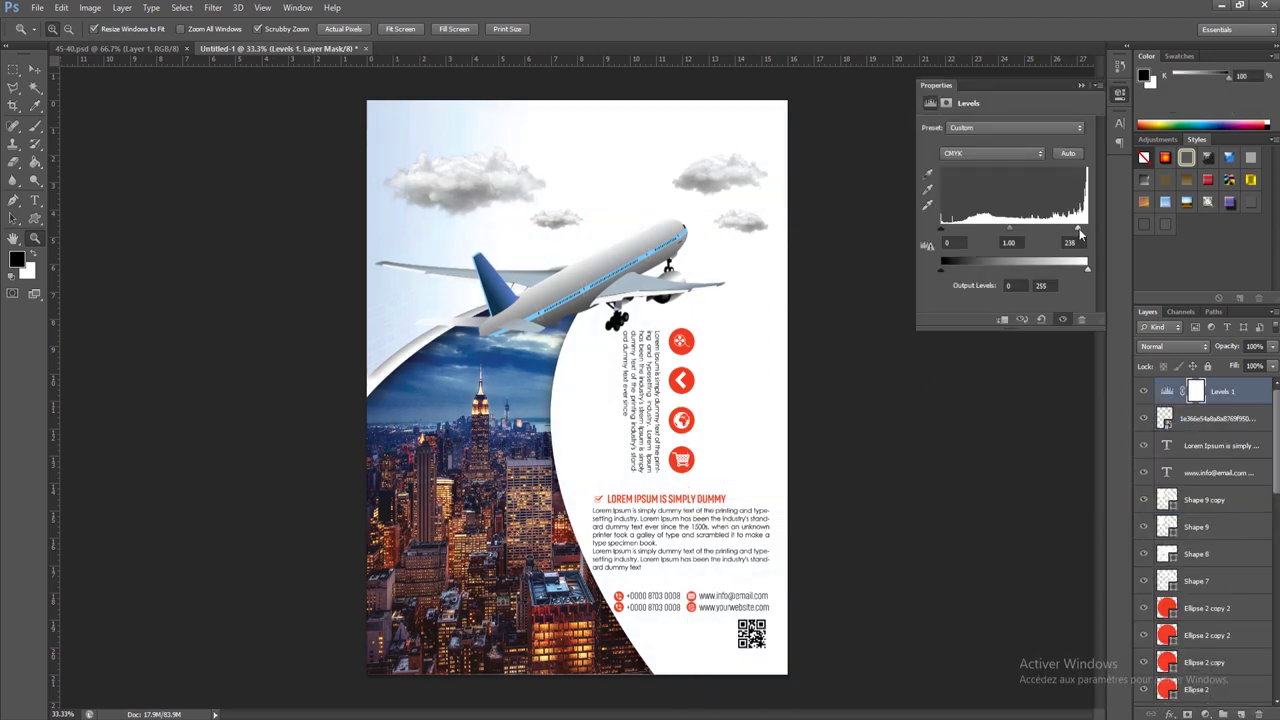
drag(1012, 228, 951, 229)
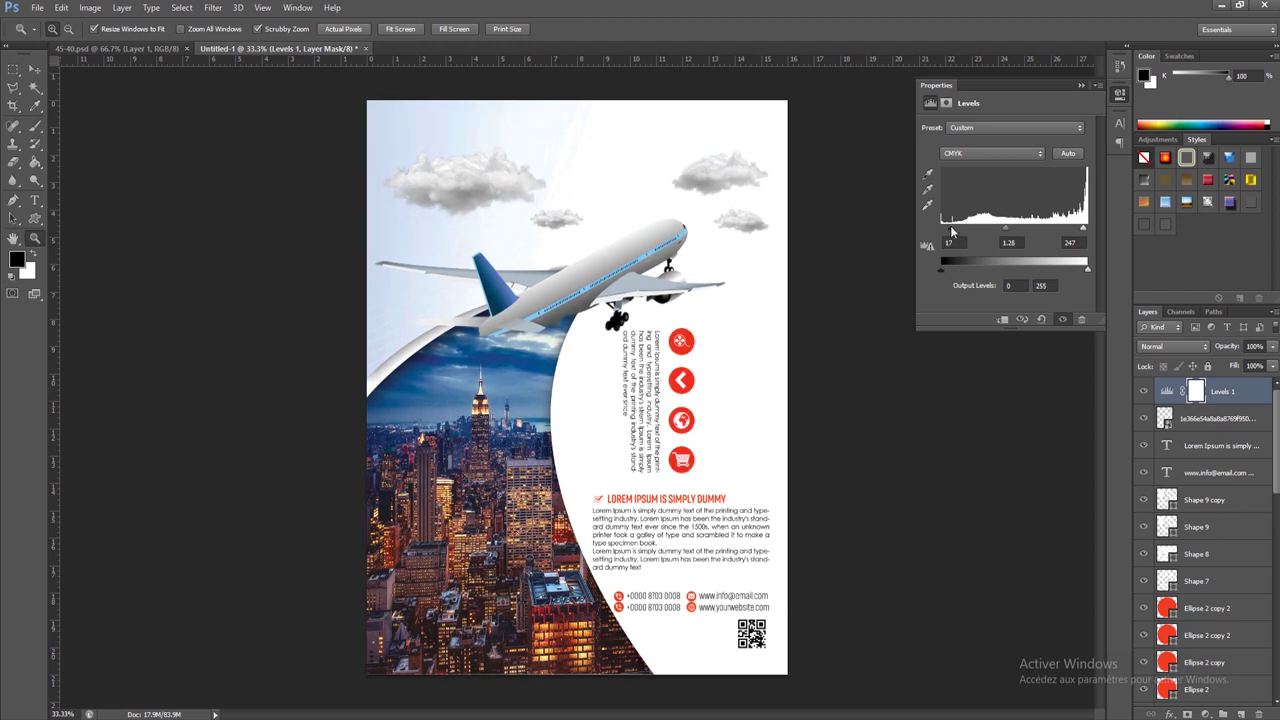
click(1081, 85)
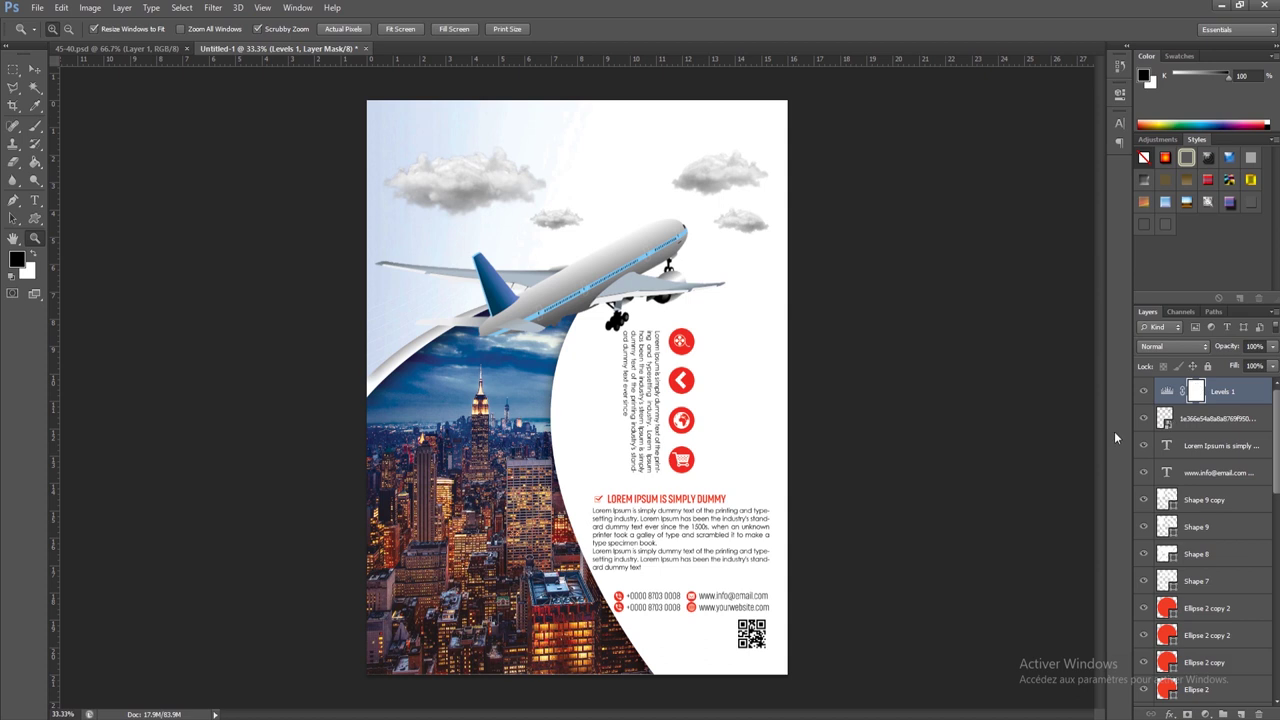
- Add a Hue/Saturation adjustment raising Saturation to +35
click(1214, 713)
click(871, 548)
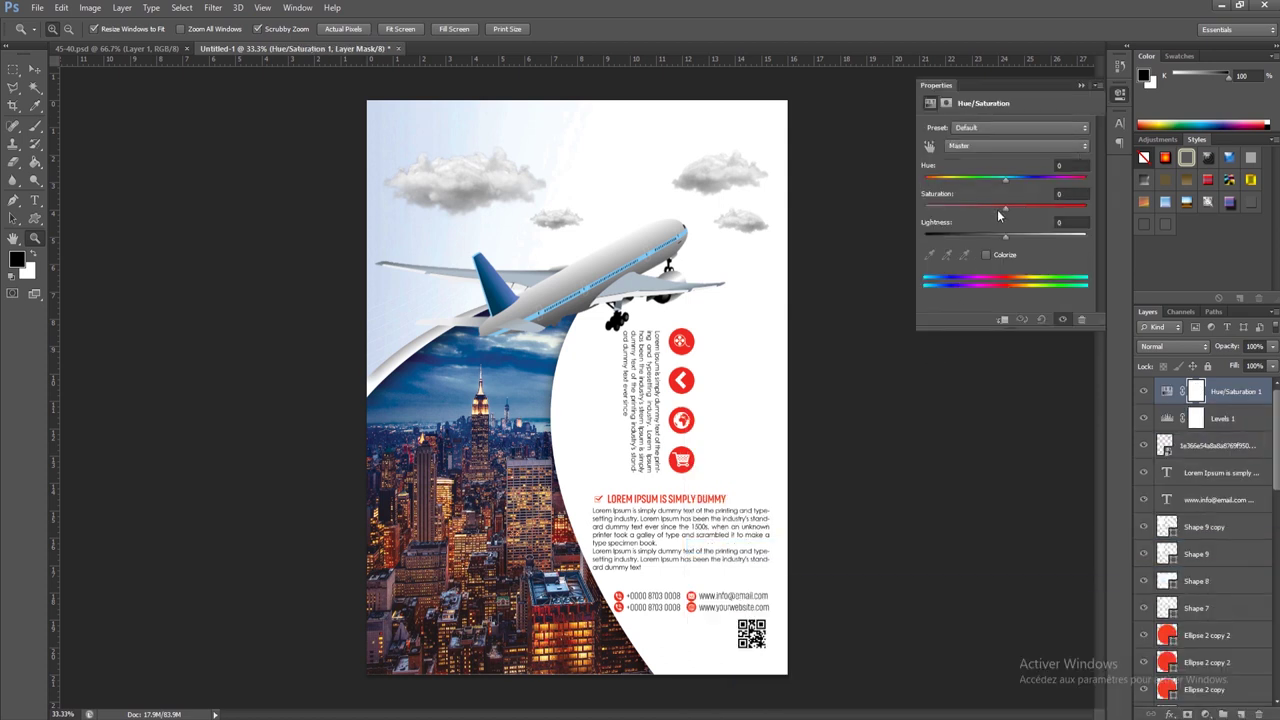
drag(1021, 208, 1033, 210)
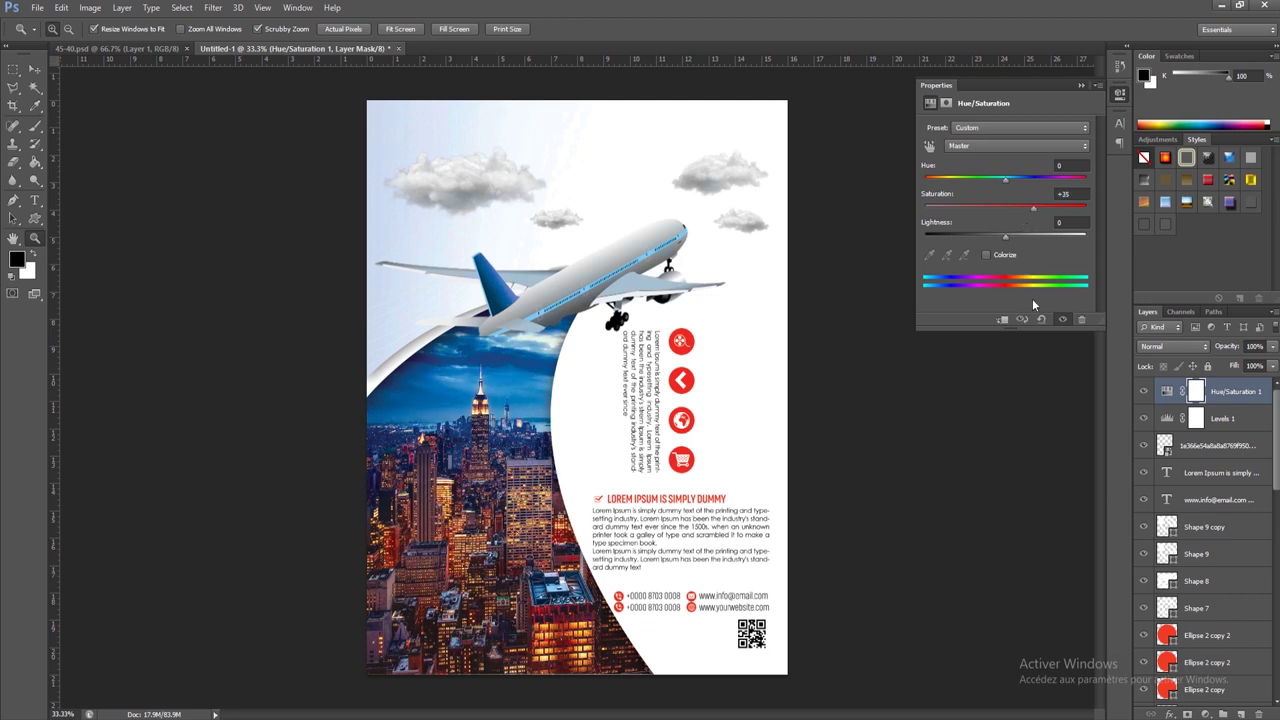
click(1081, 87)
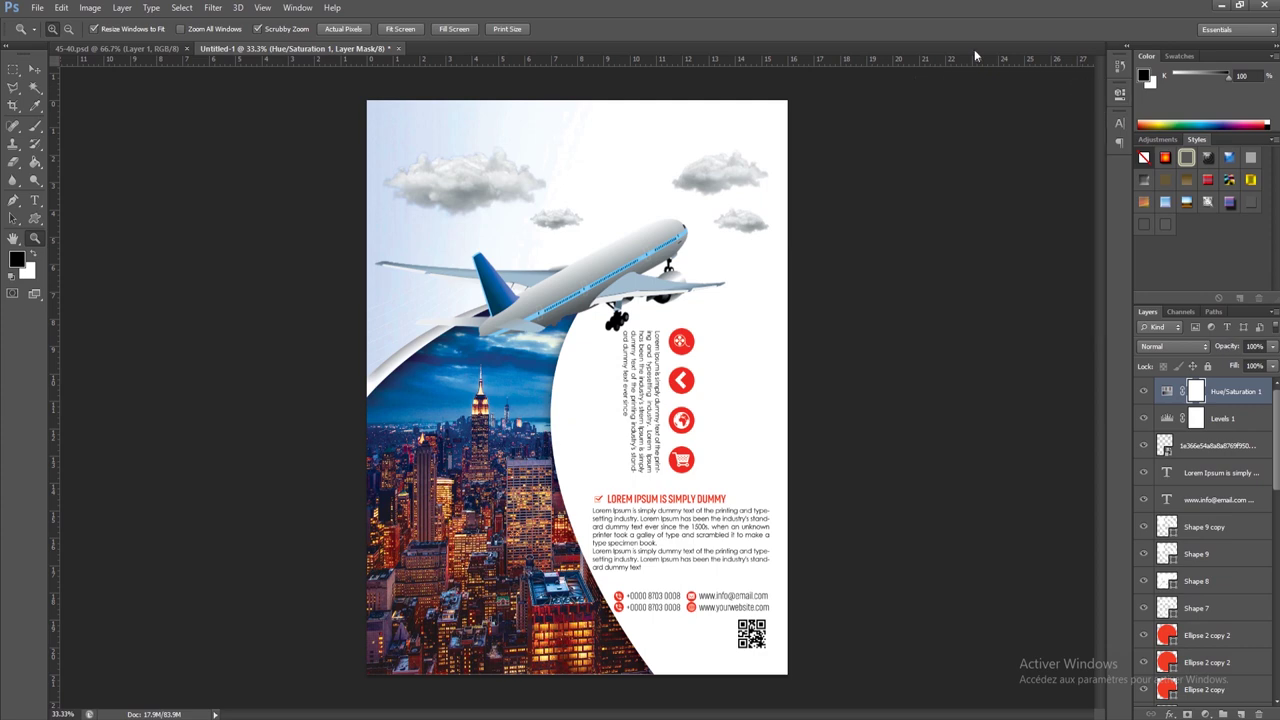